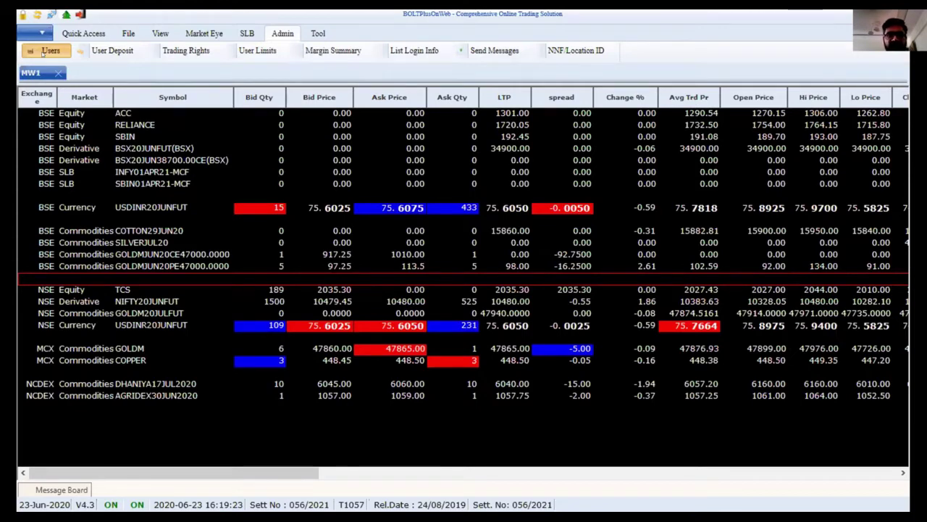
Step: Search the user details by the client's login ID and open the matching user record for editing
{"action": "left_click", "coordinate": [44, 54]}
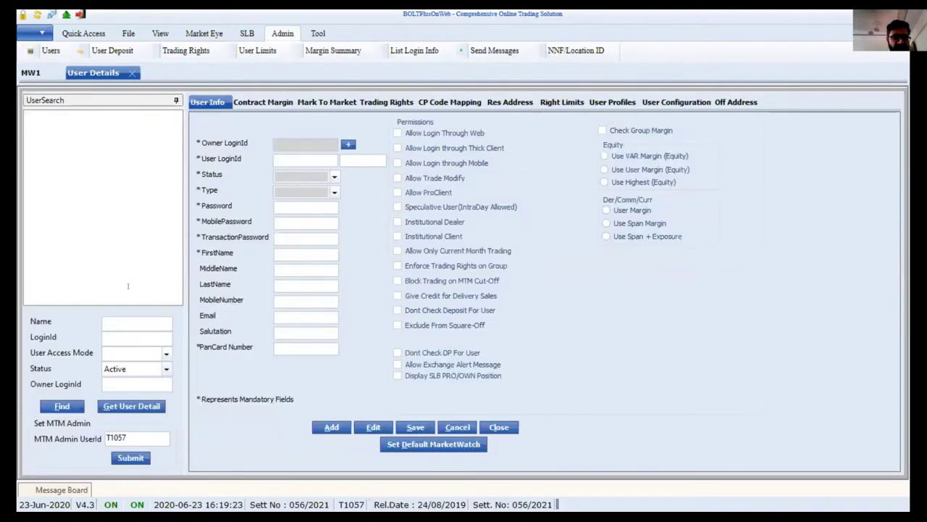
{"action": "left_click", "coordinate": [137, 337]}
{"action": "type", "text": "ameya1"}
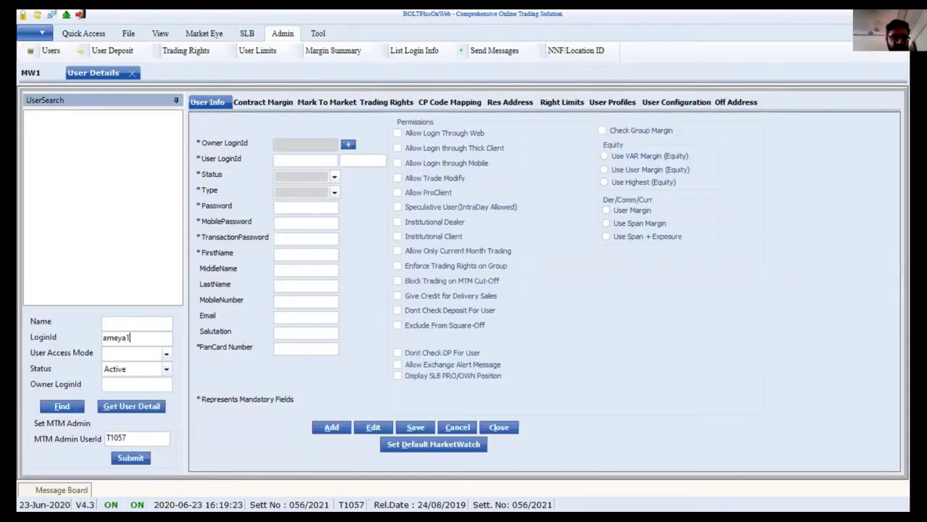
{"action": "key", "text": "Return"}
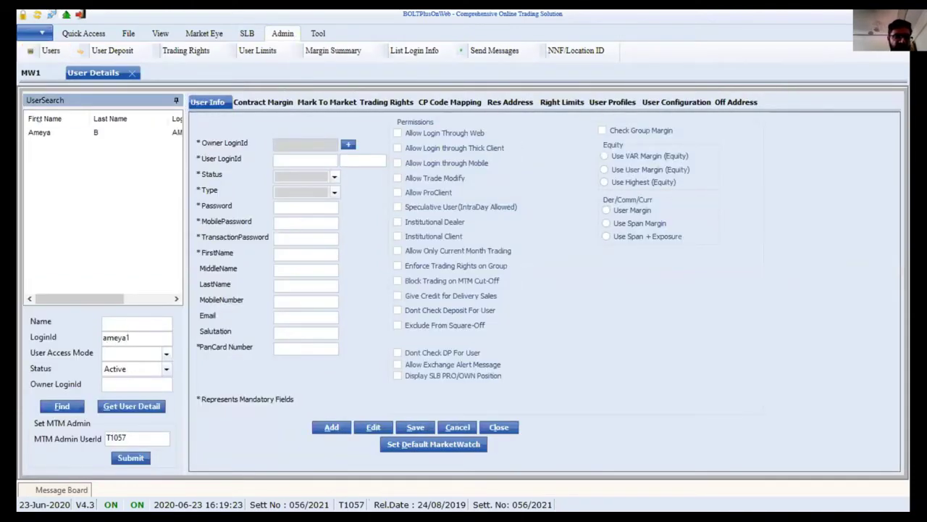
{"action": "left_click", "coordinate": [40, 133]}
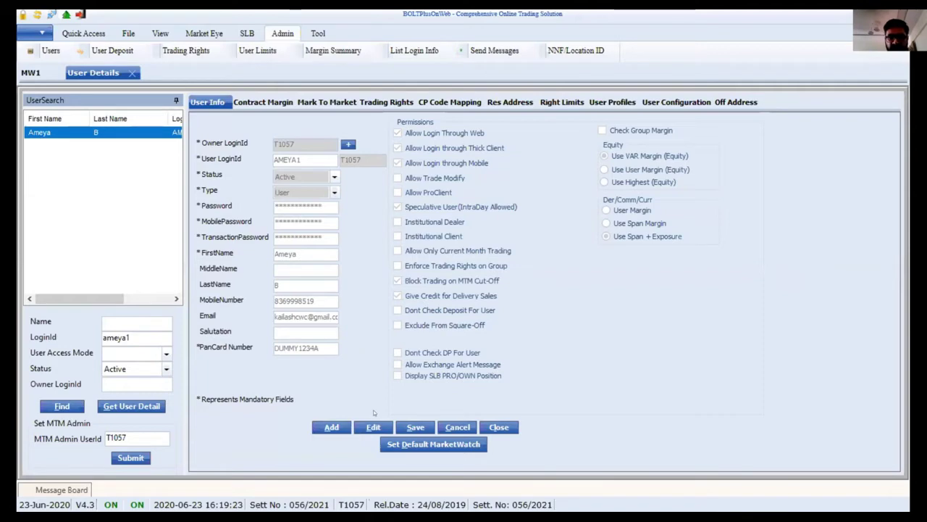
{"action": "left_click", "coordinate": [373, 427]}
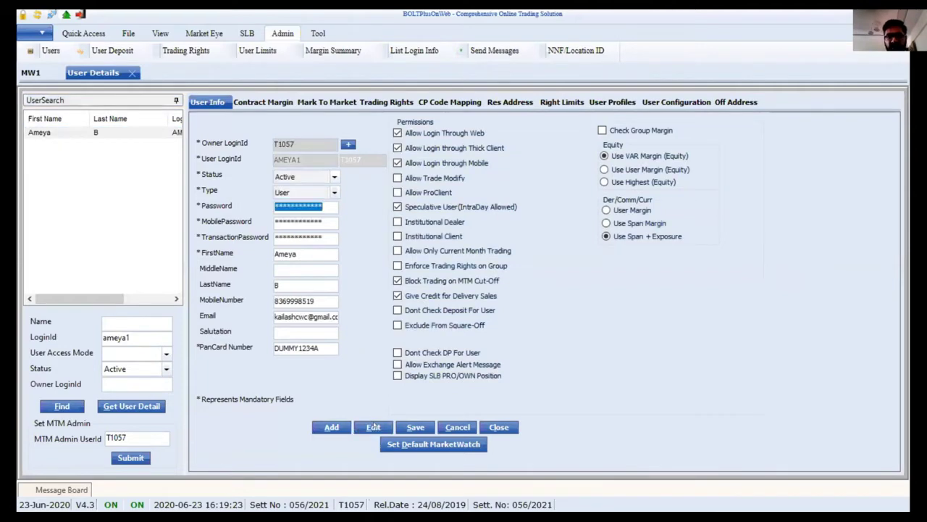
Step: Start a new trading right for the user with category Securities, exchange BSE, market Equity and segment ALL
{"action": "left_click", "coordinate": [387, 102]}
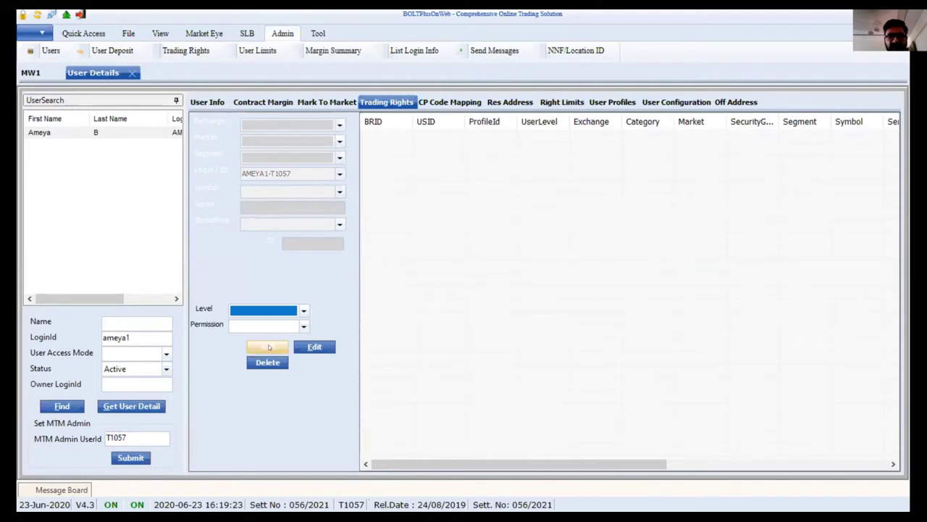
{"action": "left_click", "coordinate": [267, 347]}
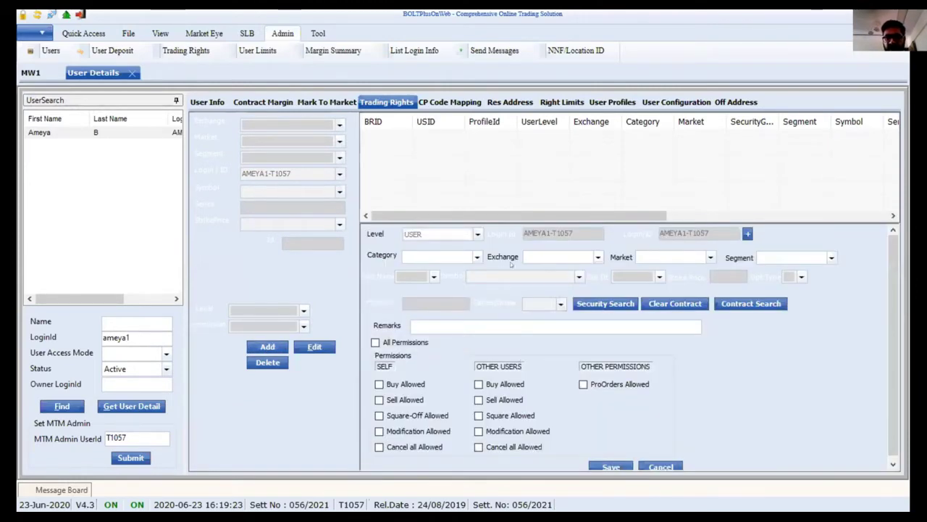
{"action": "left_click", "coordinate": [470, 257]}
{"action": "key", "text": "Down"}
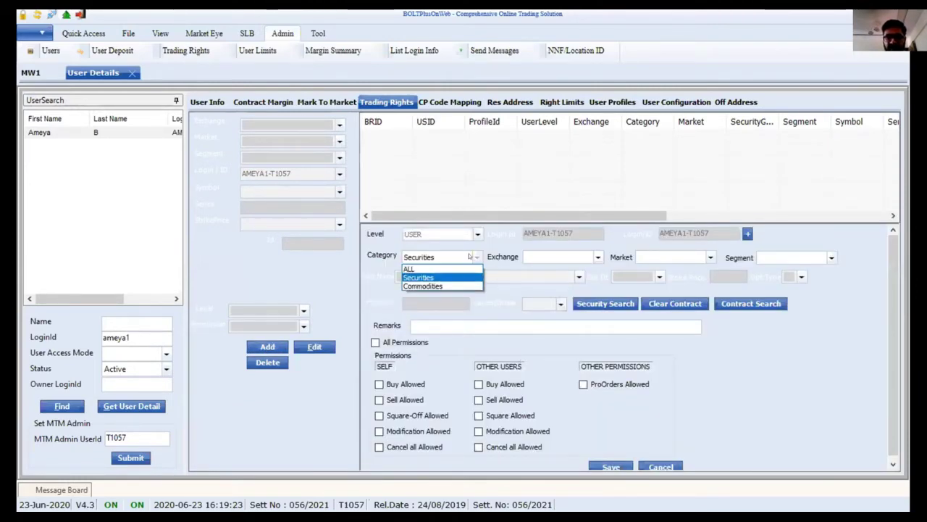
{"action": "key", "text": "Tab"}
{"action": "key", "text": "Down"}
{"action": "key", "text": "Tab"}
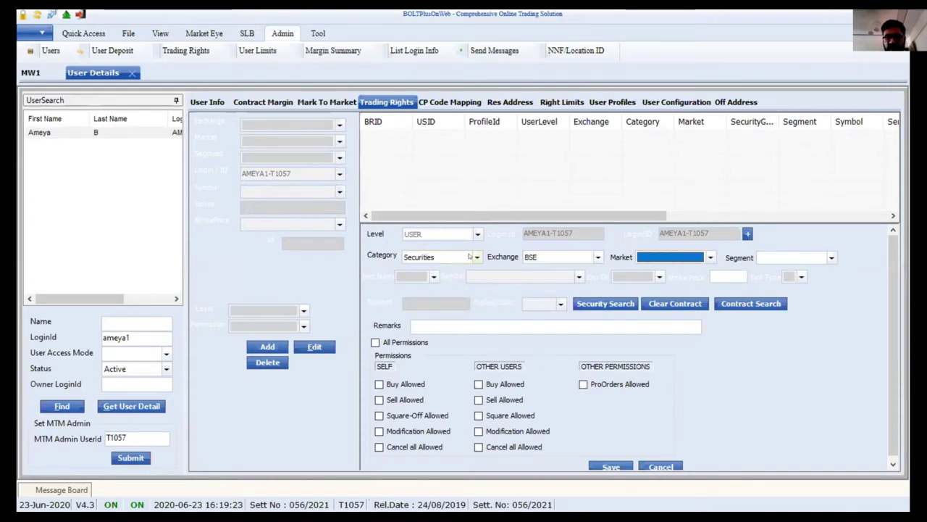
{"action": "key", "text": "Down"}
{"action": "key", "text": "Tab"}
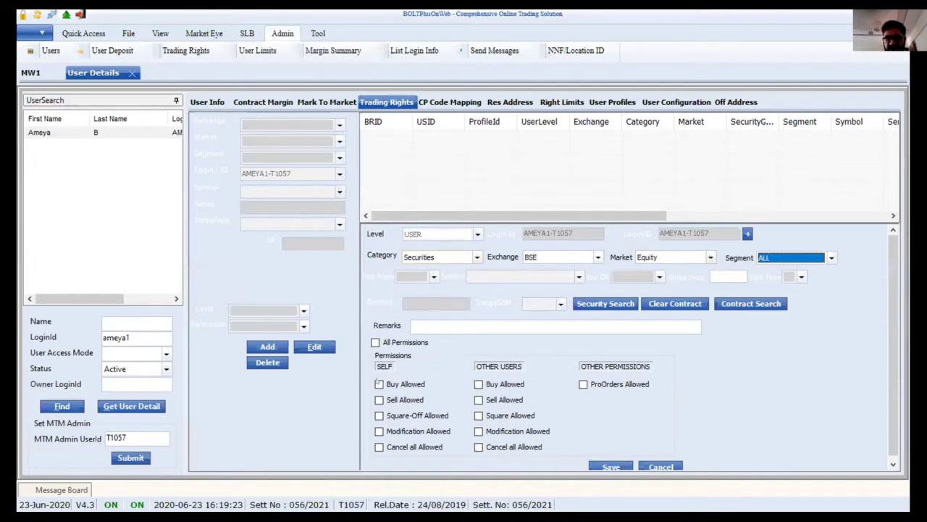
Step: Allow Buy, Sell, Square-Off, Modification and Cancel all under SELF, and save the BSE Equity trading right
{"action": "left_click", "coordinate": [380, 384]}
{"action": "left_click", "coordinate": [388, 400]}
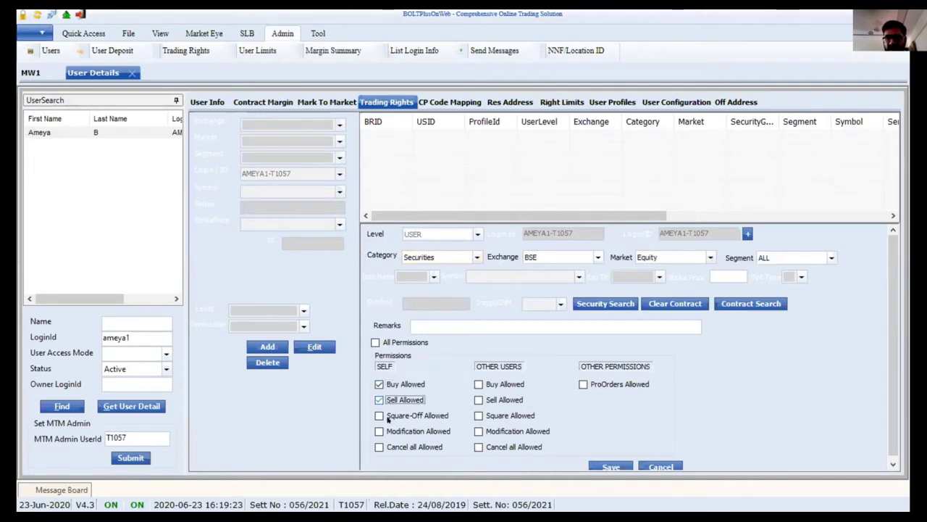
{"action": "left_click", "coordinate": [388, 415]}
{"action": "left_click", "coordinate": [391, 431]}
{"action": "left_click", "coordinate": [394, 448]}
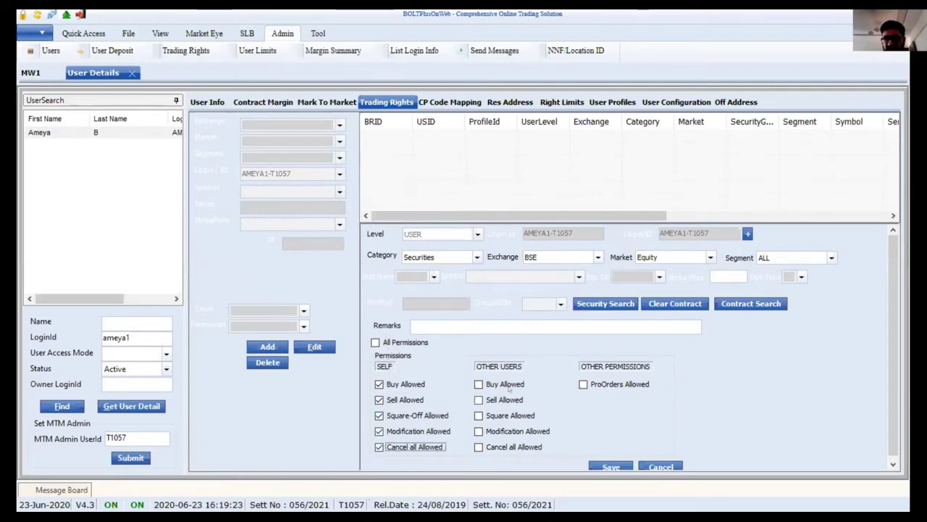
{"action": "left_click", "coordinate": [631, 383]}
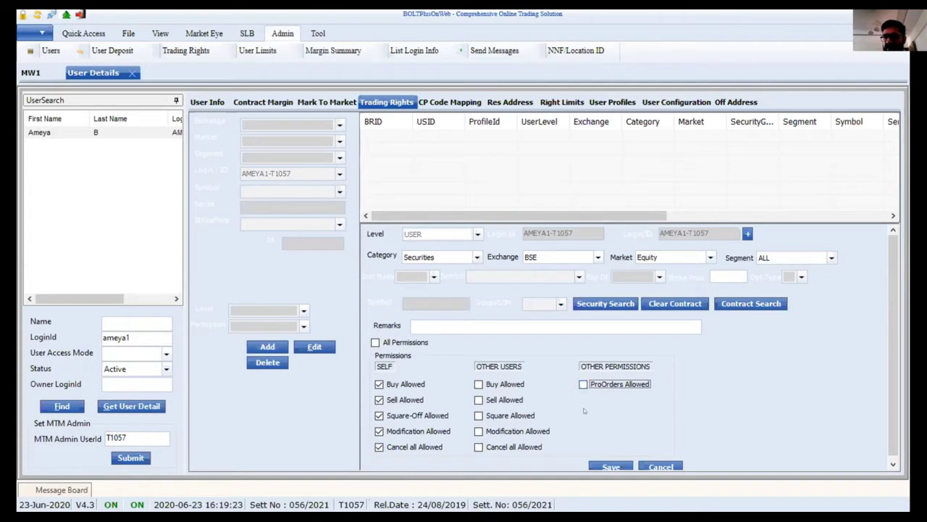
{"action": "scroll", "coordinate": [584, 411], "scroll_direction": "down", "scroll_amount": 1}
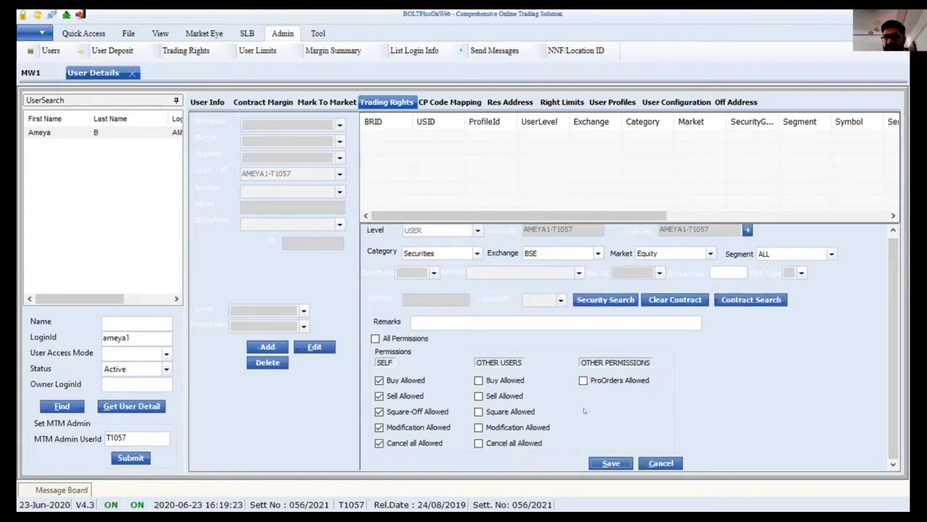
{"action": "left_click", "coordinate": [611, 463]}
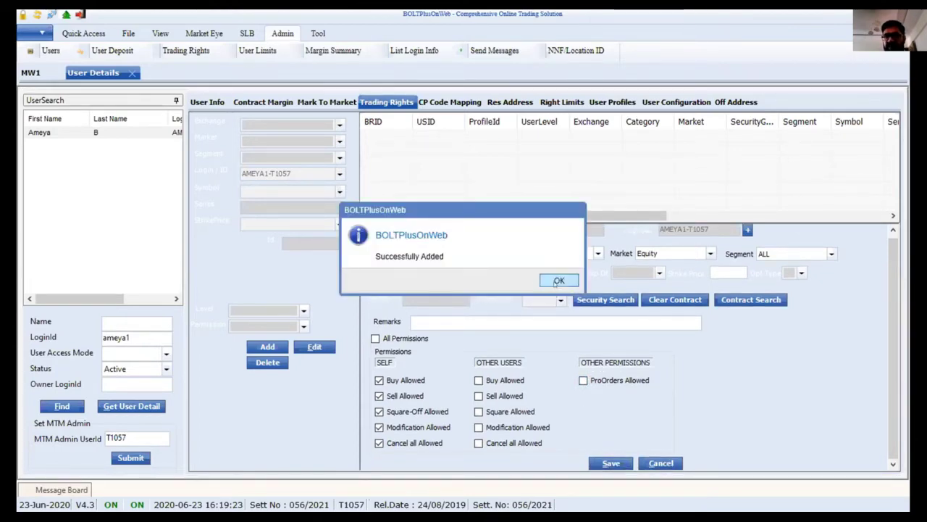
{"action": "left_click", "coordinate": [558, 280]}
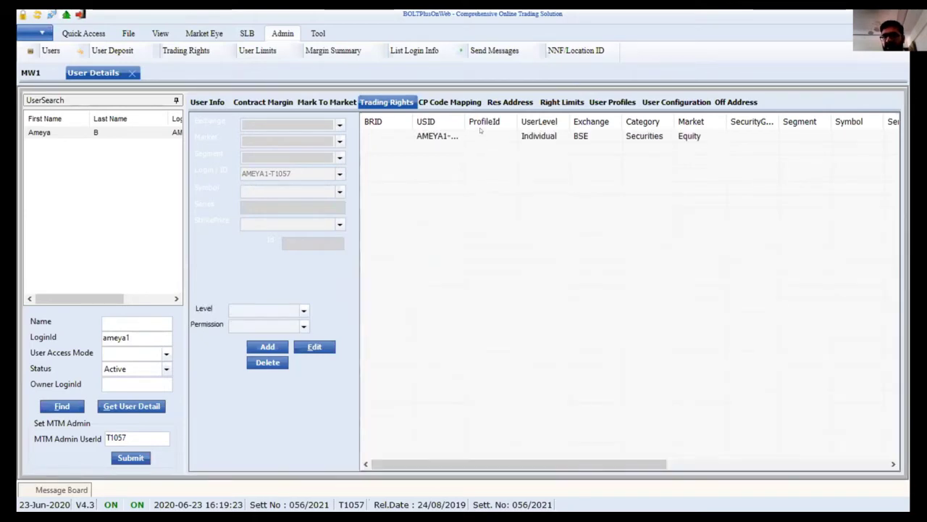
Step: Start a second trading right with category Securities, exchange NSE, market Derivative and segment ALL
{"action": "left_click", "coordinate": [480, 131]}
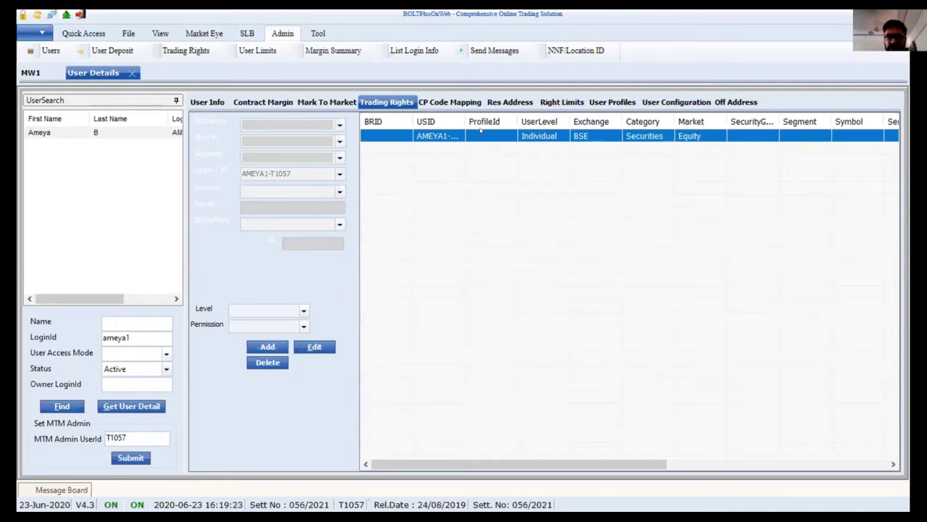
{"action": "left_click", "coordinate": [261, 347]}
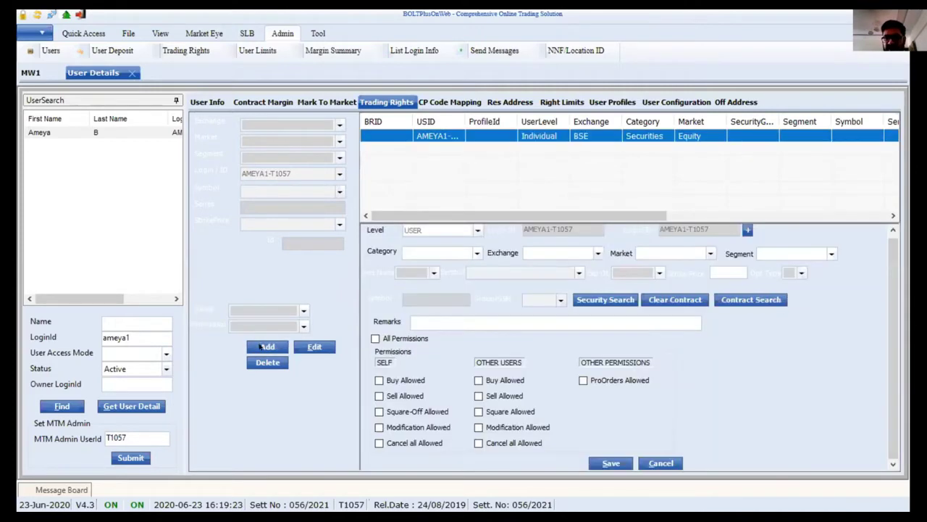
{"action": "left_click", "coordinate": [470, 253]}
{"action": "left_click", "coordinate": [418, 270]}
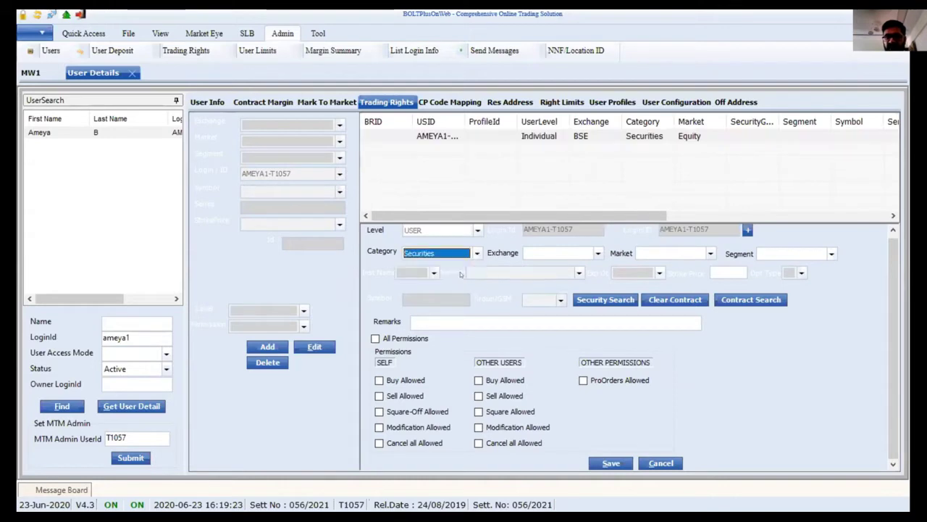
{"action": "left_click", "coordinate": [564, 253]}
{"action": "left_click", "coordinate": [565, 282]}
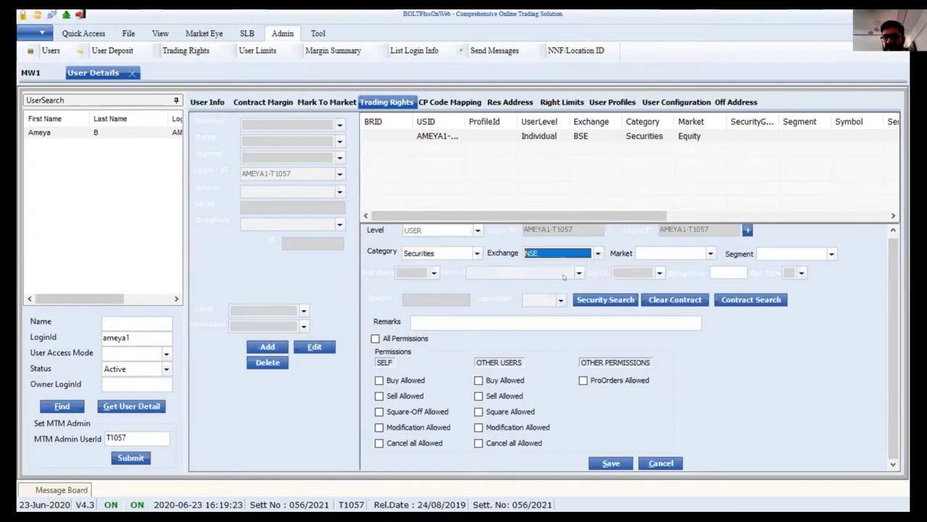
{"action": "left_click", "coordinate": [691, 253]}
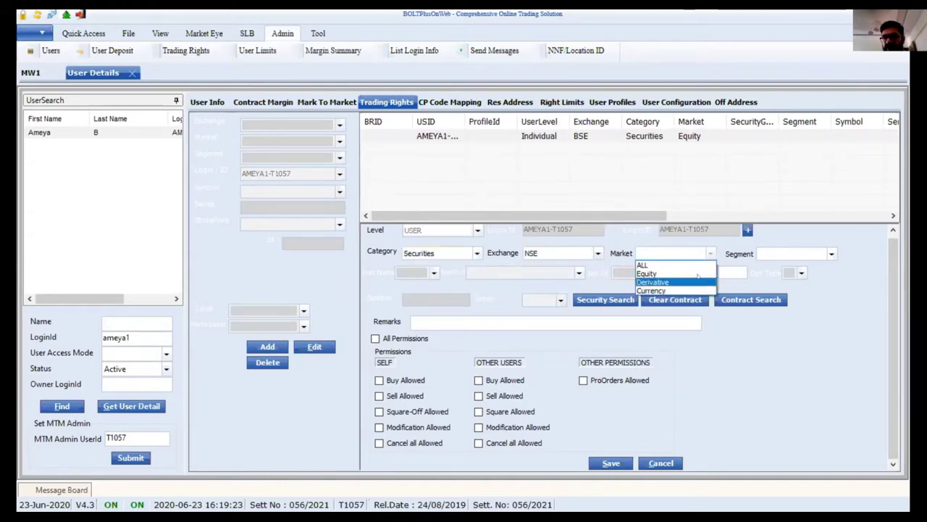
{"action": "left_click", "coordinate": [653, 282]}
{"action": "left_click", "coordinate": [762, 255]}
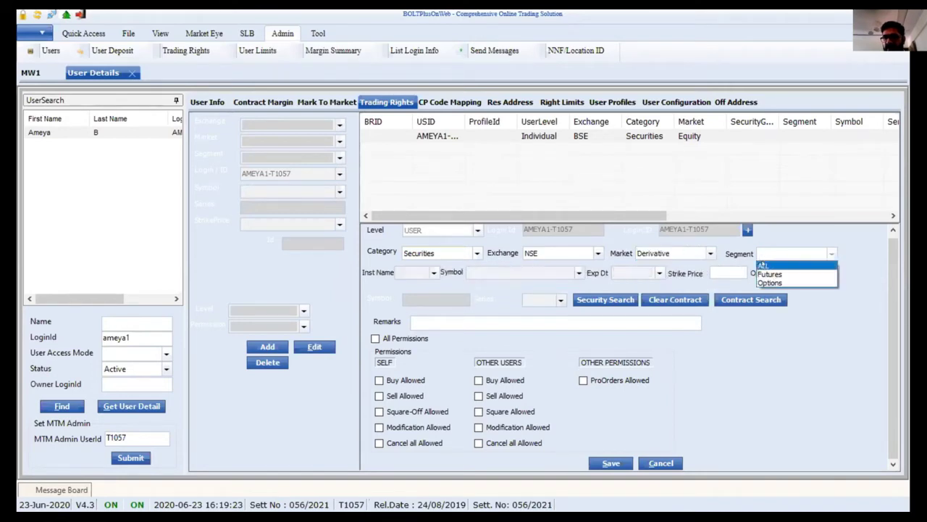
{"action": "left_click", "coordinate": [763, 263]}
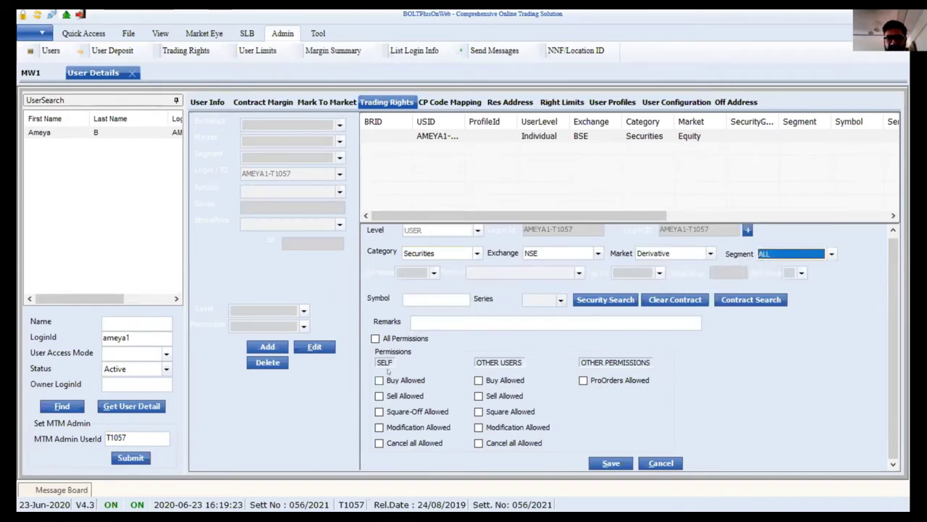
Step: Allow Buy, Sell, Square-Off, Modification and Cancel all under SELF, and save the NSE Derivative trading right
{"action": "left_click", "coordinate": [391, 379]}
{"action": "left_click", "coordinate": [394, 395]}
{"action": "left_click", "coordinate": [391, 412]}
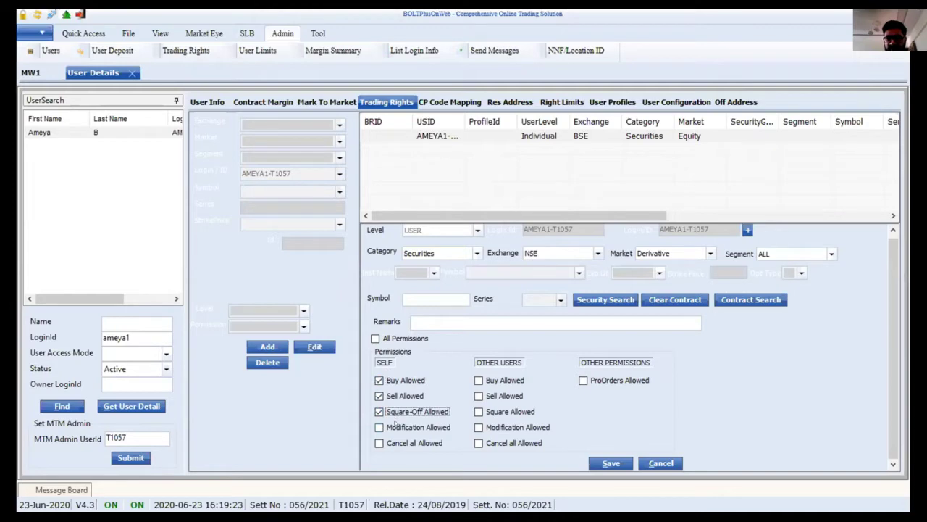
{"action": "left_click", "coordinate": [395, 427]}
{"action": "left_click", "coordinate": [395, 442]}
{"action": "left_click", "coordinate": [606, 462]}
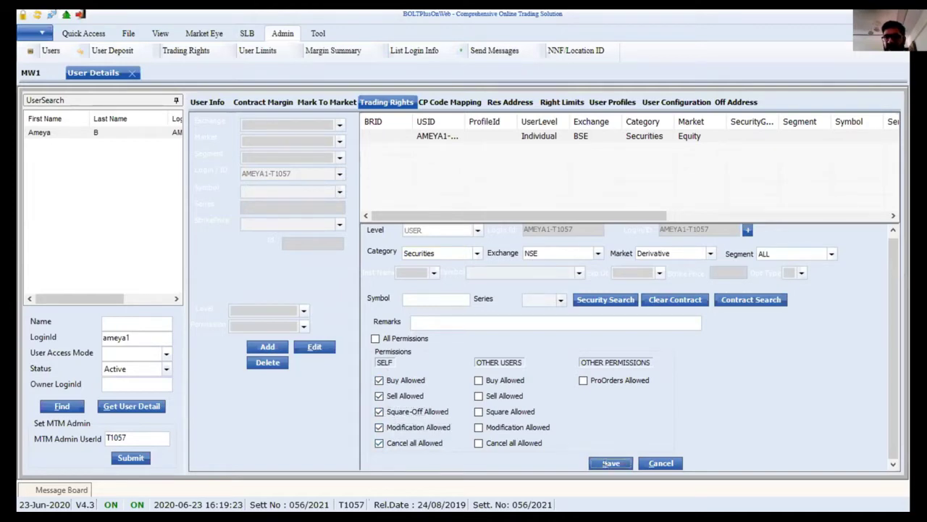
{"action": "left_click", "coordinate": [560, 280]}
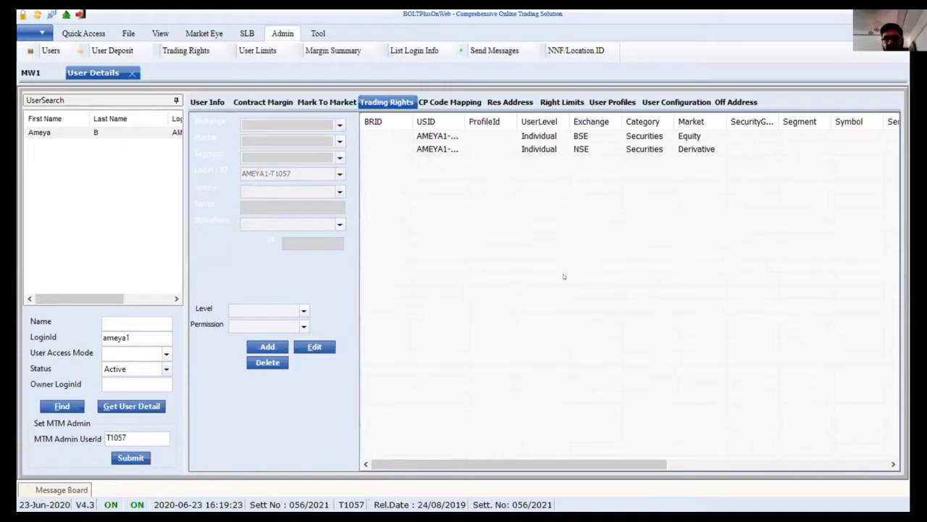
Step: Start a third trading right with category Securities, exchange BSE, market Equity and segment Equity
{"action": "left_click", "coordinate": [267, 347]}
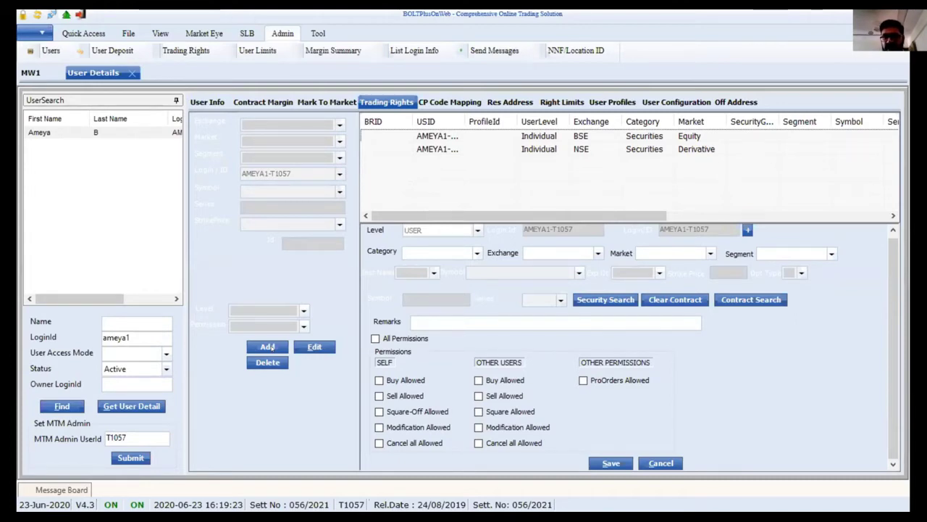
{"action": "left_click", "coordinate": [469, 254]}
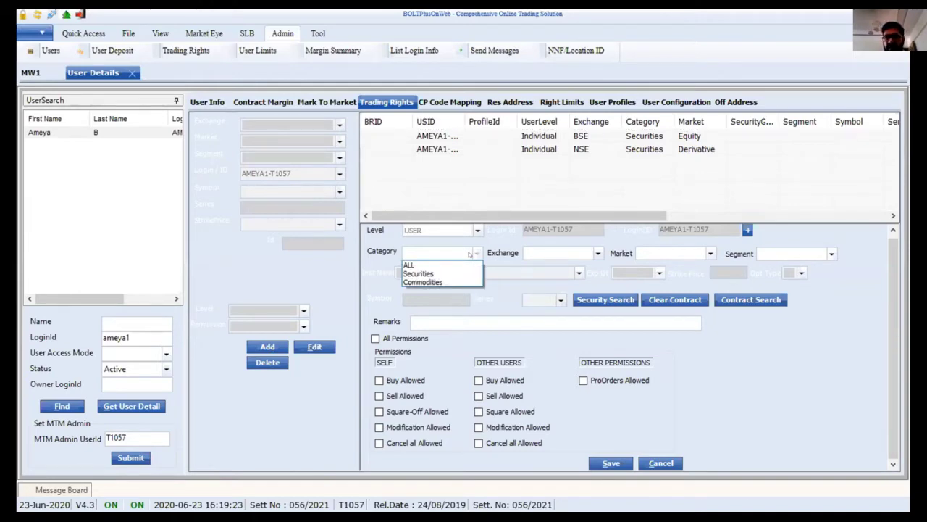
{"action": "left_click", "coordinate": [426, 273]}
{"action": "left_click", "coordinate": [555, 253]}
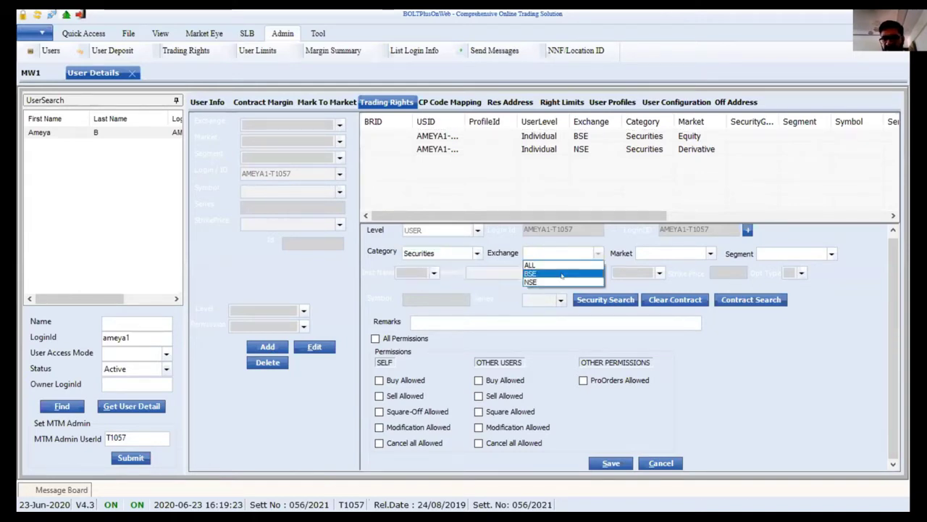
{"action": "left_click", "coordinate": [562, 275]}
{"action": "left_click", "coordinate": [688, 253]}
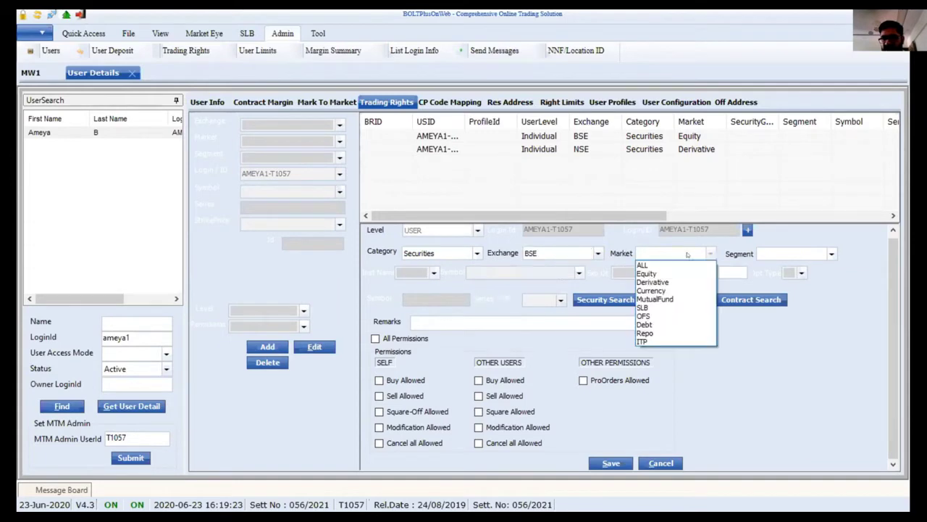
{"action": "left_click", "coordinate": [652, 273]}
{"action": "left_click", "coordinate": [774, 256]}
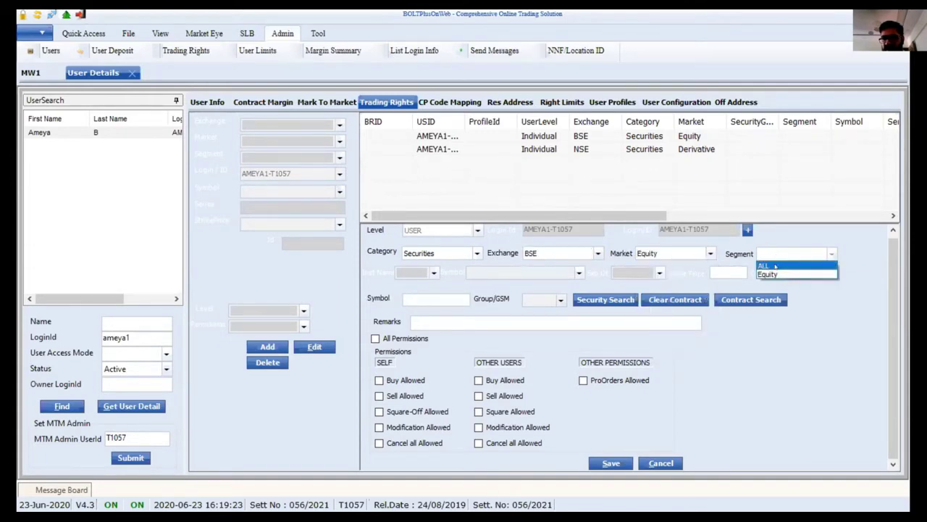
{"action": "left_click", "coordinate": [774, 273]}
Step: Set the Group/GSM to GSM0 and save the trading right with all permissions left unticked
{"action": "left_click", "coordinate": [560, 299]}
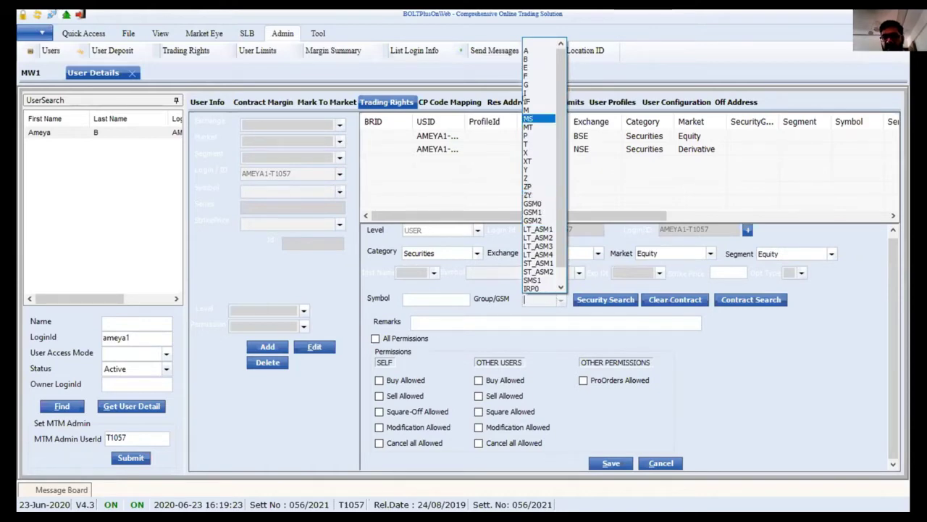
{"action": "left_click", "coordinate": [541, 203]}
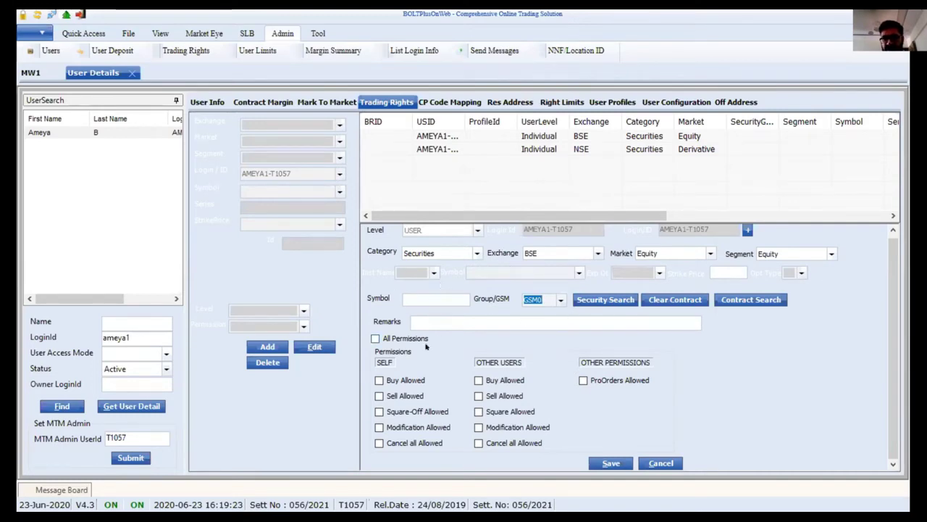
{"action": "left_click", "coordinate": [610, 463]}
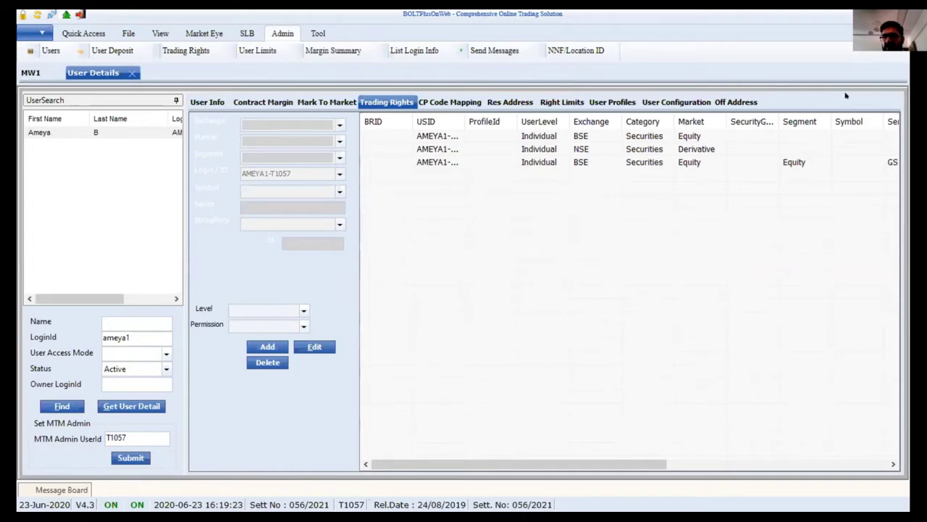
Step: Open the saved BSE Equity trading right for group GSM0 to review its permissions
{"action": "double_click", "coordinate": [792, 160]}
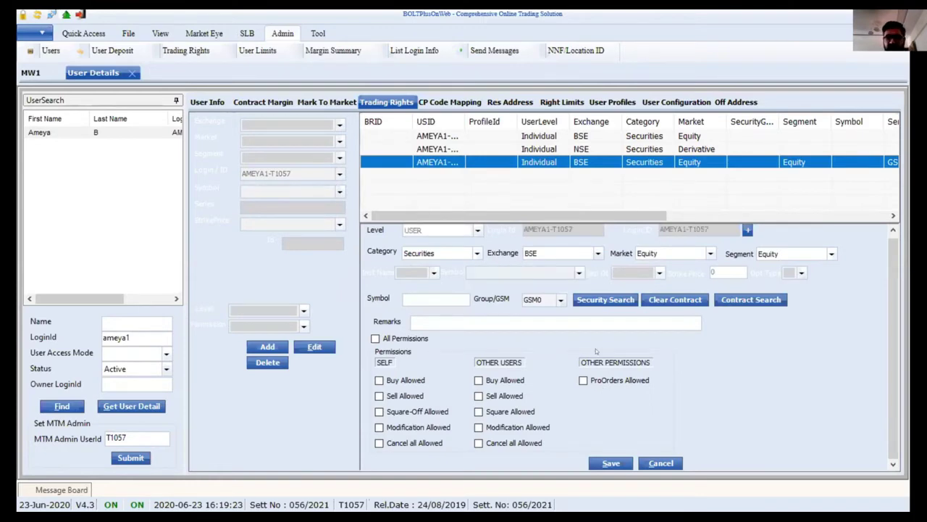
Step: Look through the available Group/GSM options of the opened BSE Equity trading right
{"action": "left_click", "coordinate": [558, 299]}
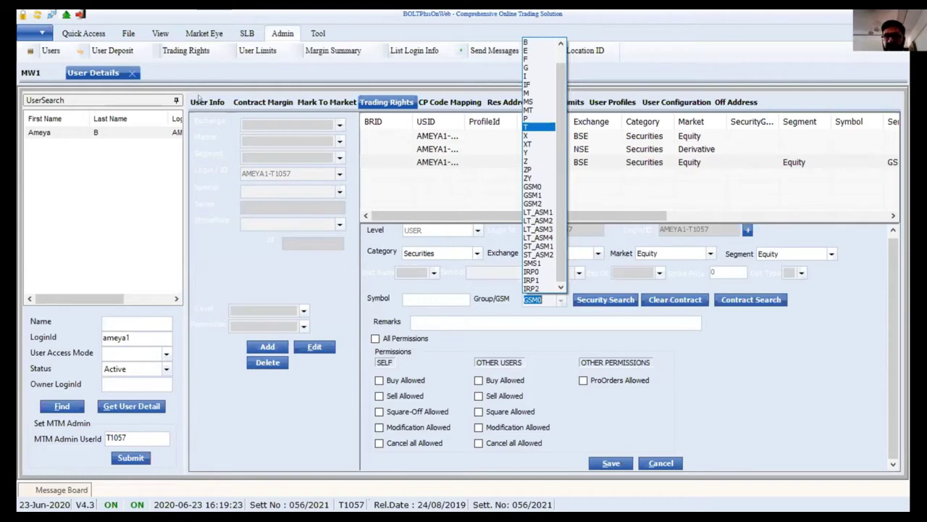
{"action": "left_click", "coordinate": [158, 245]}
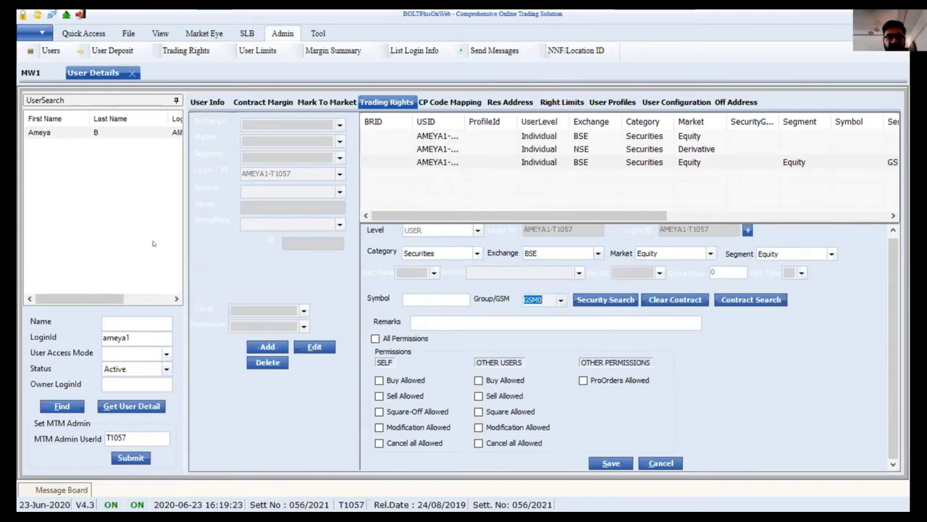
Step: Search for the user with the MTM admin's login ID, load that user and show the trading rights
{"action": "left_click", "coordinate": [20, 350]}
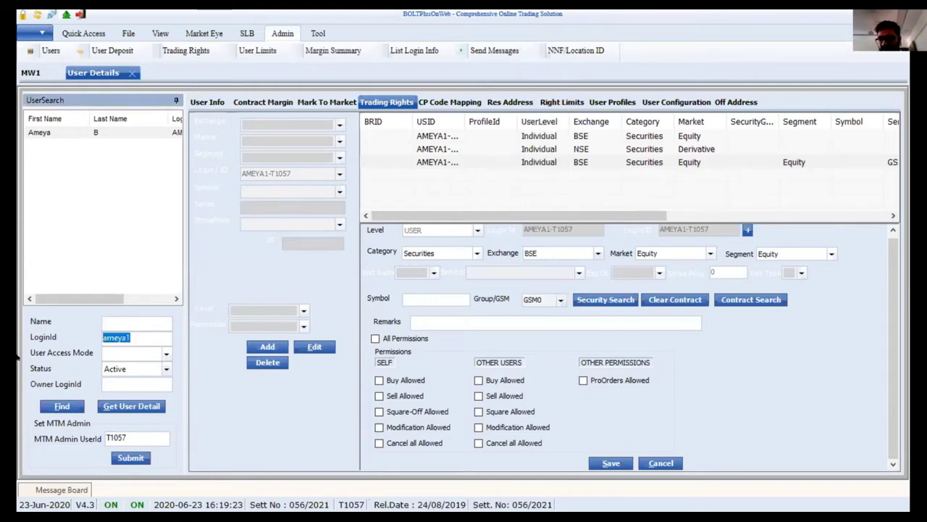
{"action": "type", "text": "t1057"}
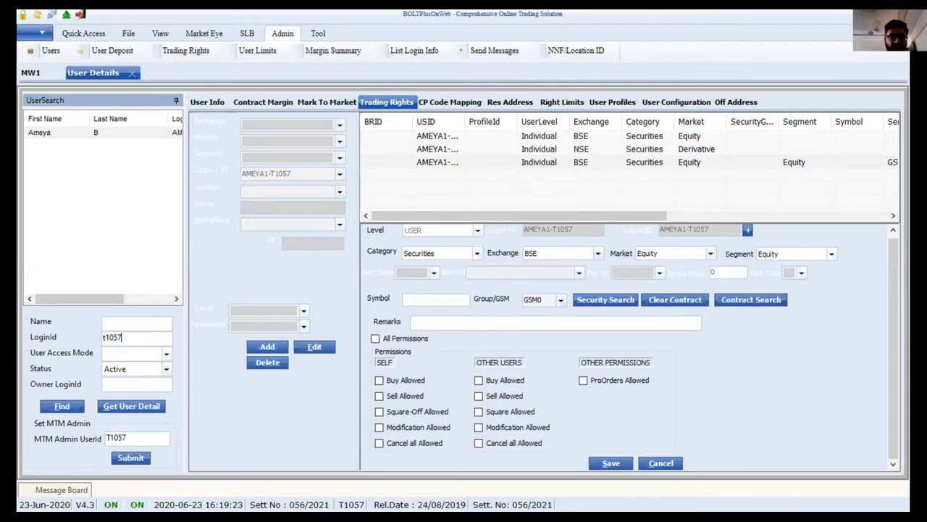
{"action": "key", "text": "Return"}
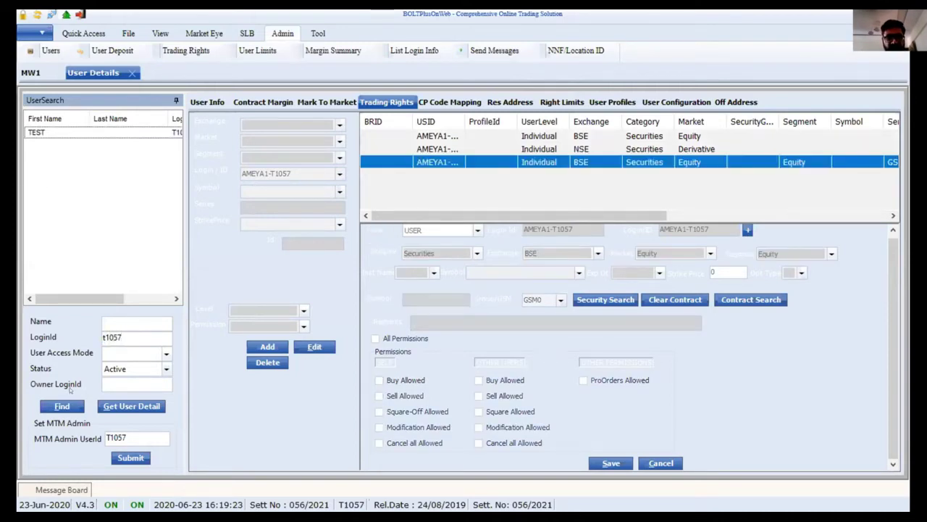
{"action": "left_click", "coordinate": [202, 103]}
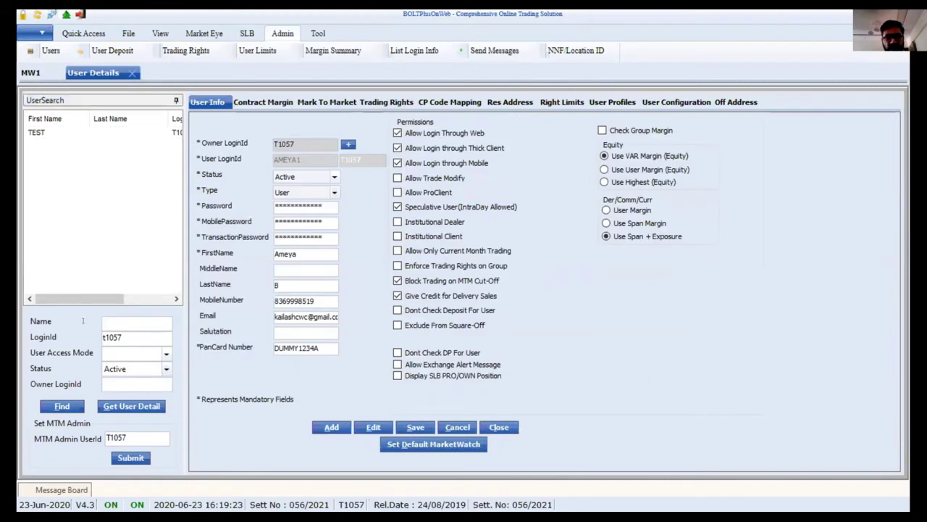
{"action": "left_click", "coordinate": [50, 133]}
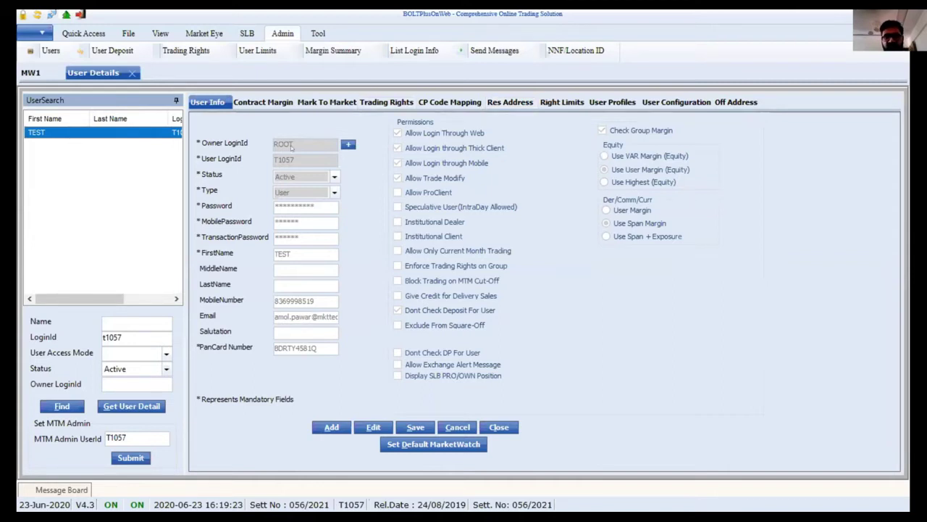
{"action": "left_click", "coordinate": [371, 99]}
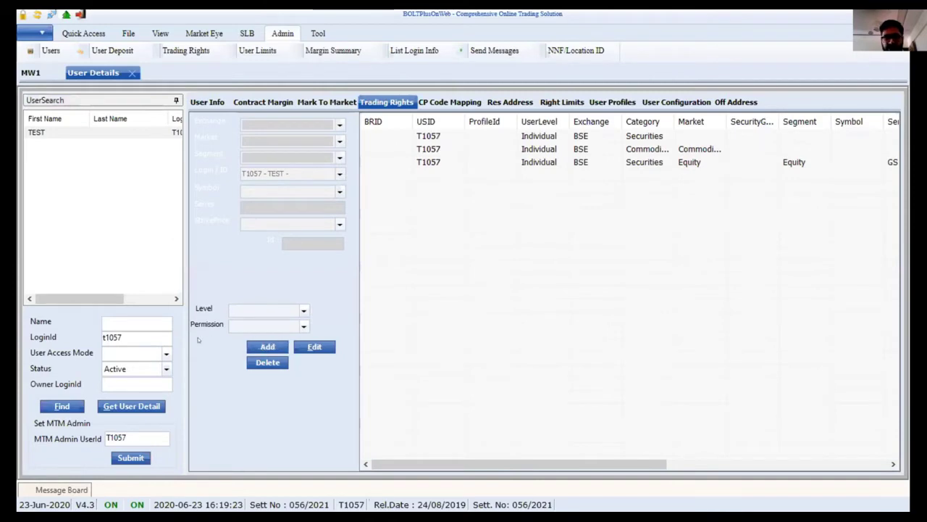
Step: Start a new trading right for the admin user with category Securities, exchange BSE, market Equity and segment Equity
{"action": "left_click", "coordinate": [268, 347]}
{"action": "left_click", "coordinate": [476, 255]}
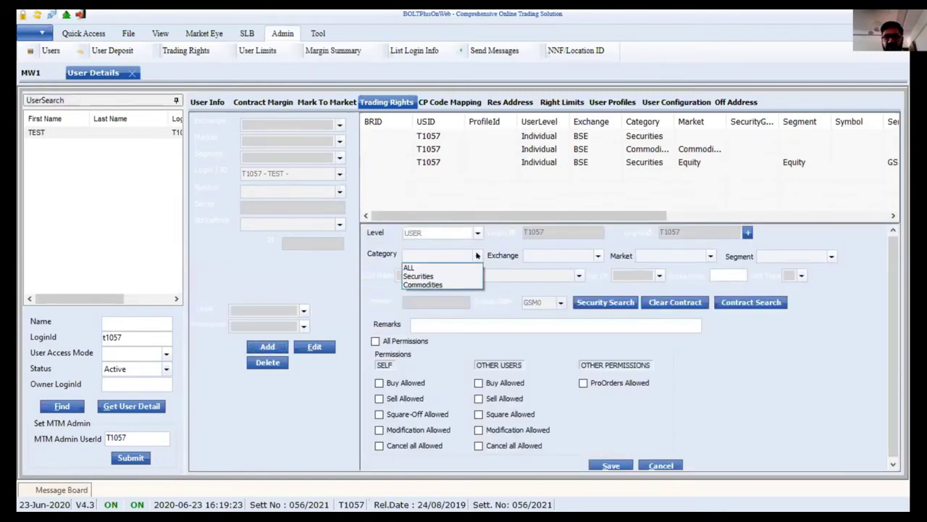
{"action": "key", "text": "Down"}
{"action": "key", "text": "Tab"}
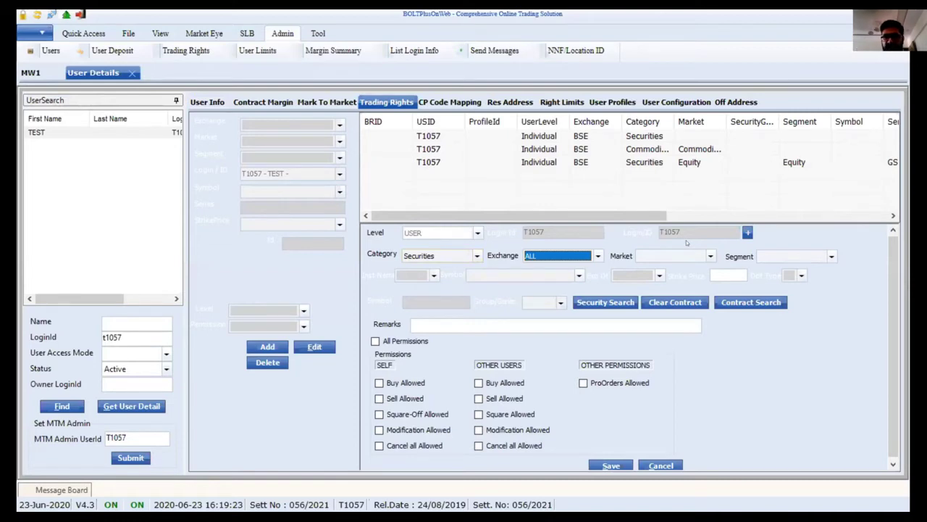
{"action": "key", "text": "Down"}
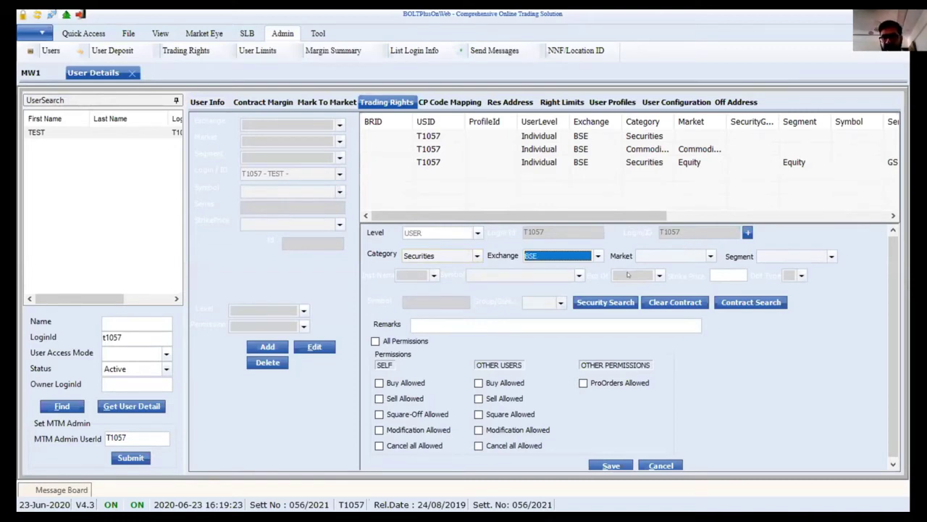
{"action": "key", "text": "Tab"}
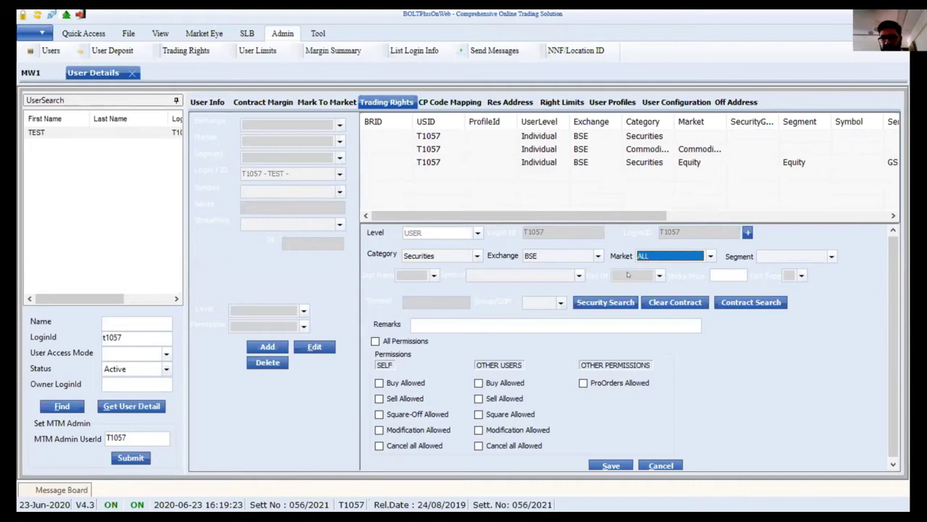
{"action": "key", "text": "Down"}
{"action": "key", "text": "Tab"}
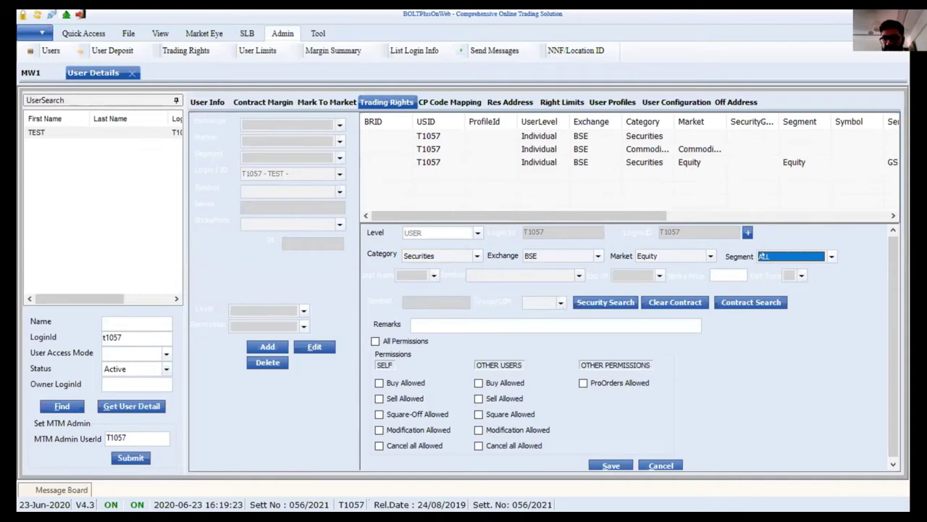
{"action": "left_click", "coordinate": [763, 255]}
{"action": "key", "text": "Down"}
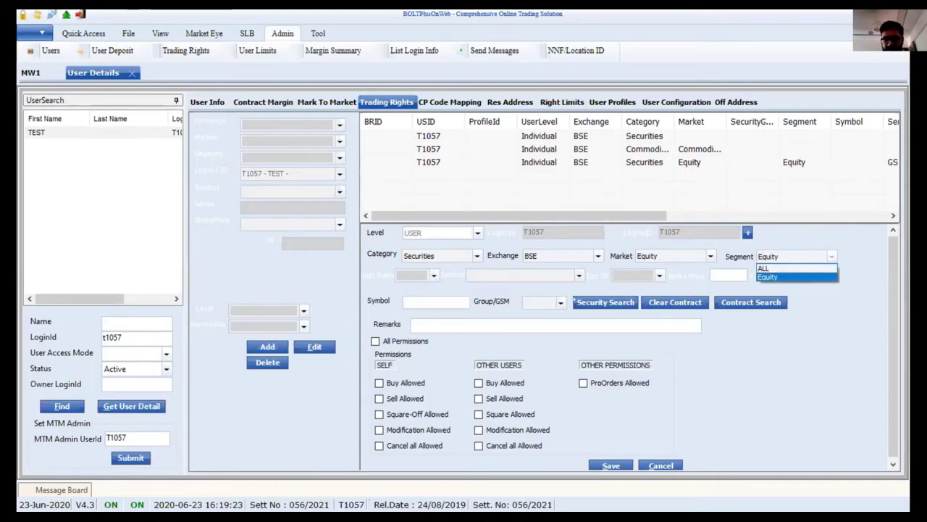
Step: Set the Group/GSM to GSM0 and try to save the new trading right with all permissions unticked
{"action": "left_click", "coordinate": [561, 302]}
{"action": "left_click", "coordinate": [560, 302]}
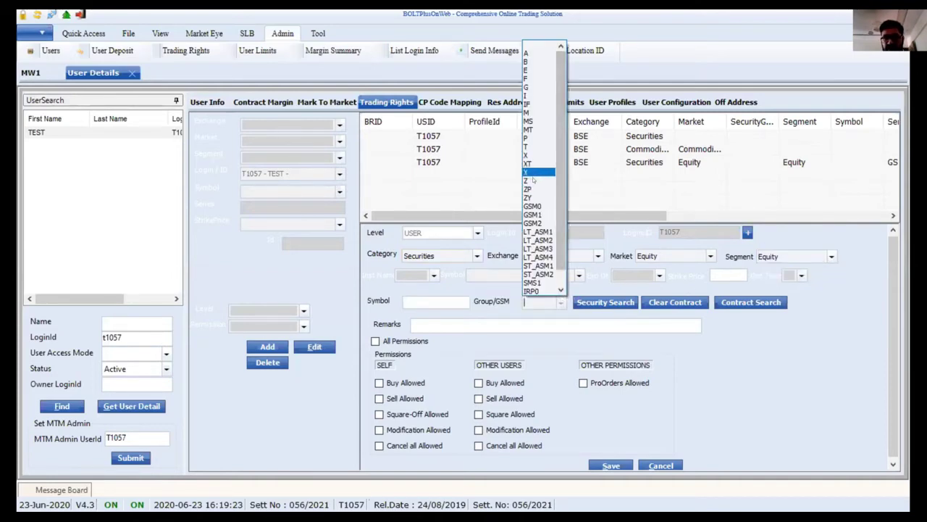
{"action": "left_click", "coordinate": [533, 206]}
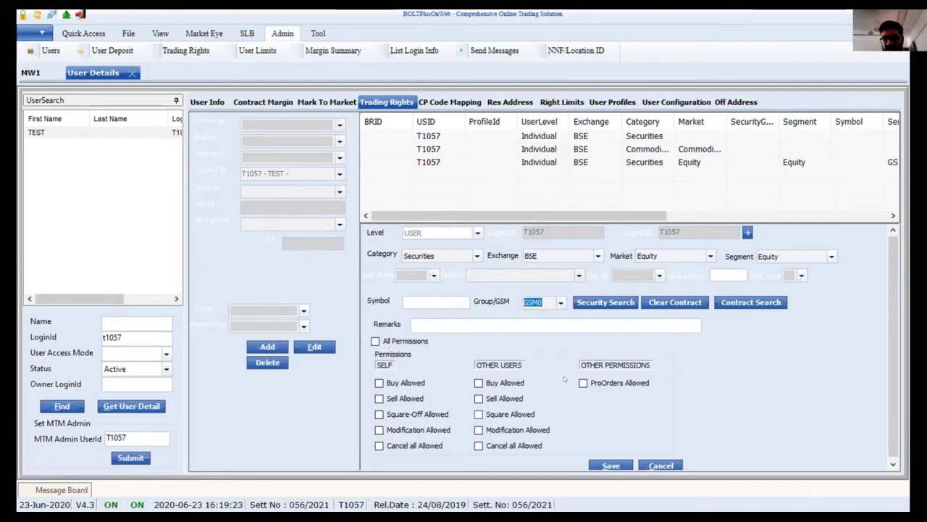
{"action": "left_click", "coordinate": [607, 463]}
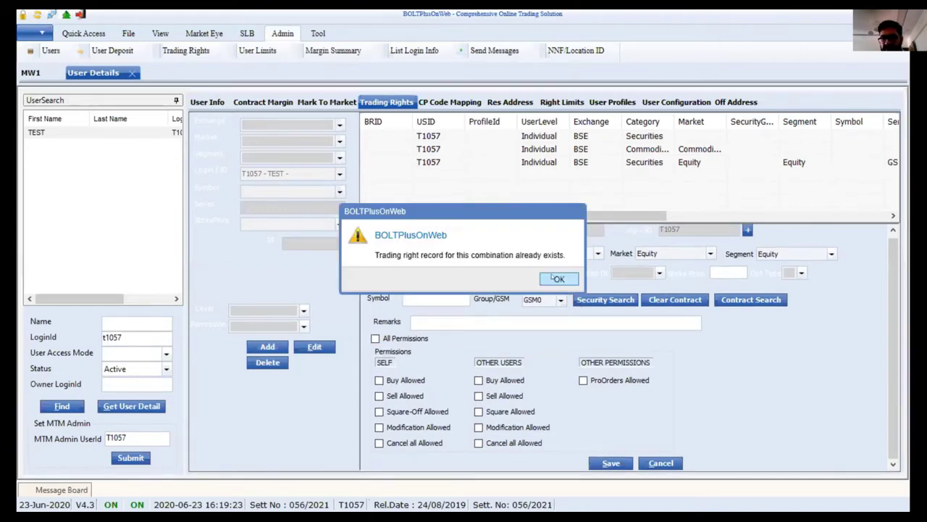
{"action": "left_click", "coordinate": [557, 278]}
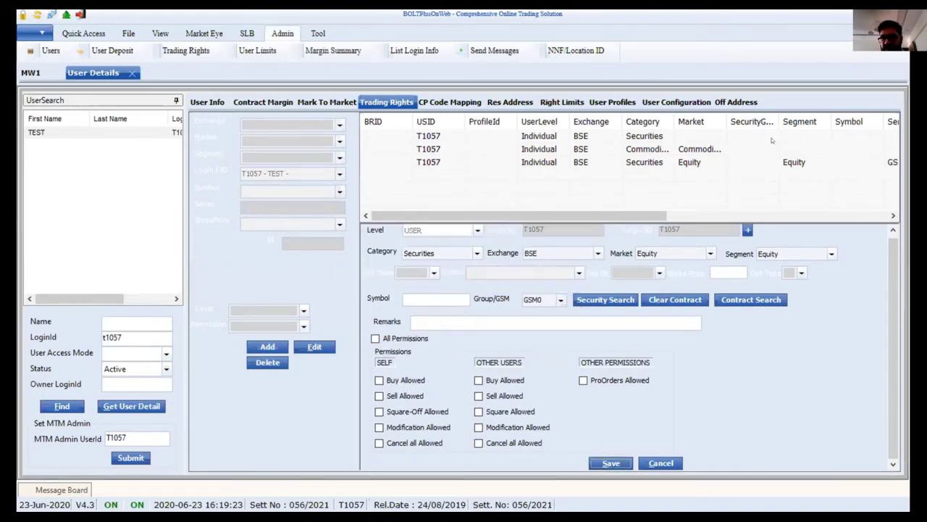
Step: Open the admin user's existing BSE Equity trading right and change it to exchange NSE, market Derivative and segment Futures
{"action": "left_click", "coordinate": [733, 162]}
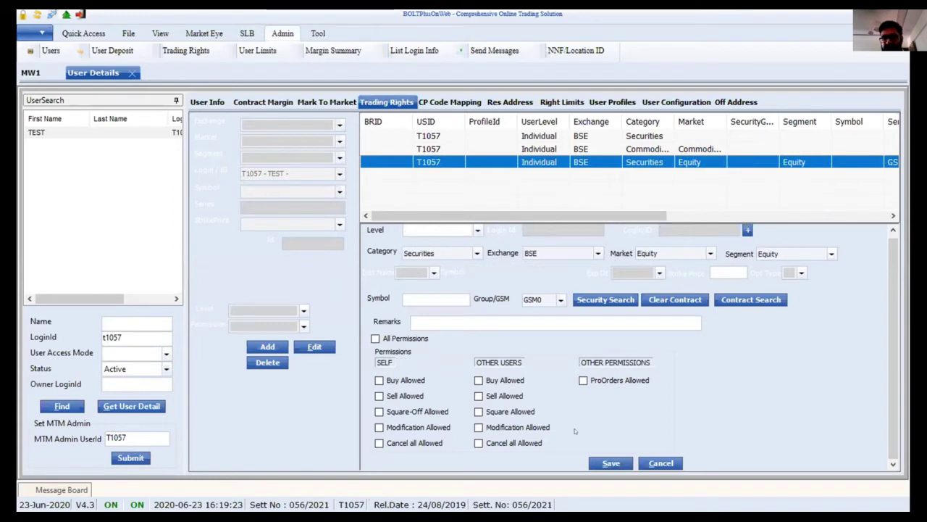
{"action": "left_click", "coordinate": [562, 300]}
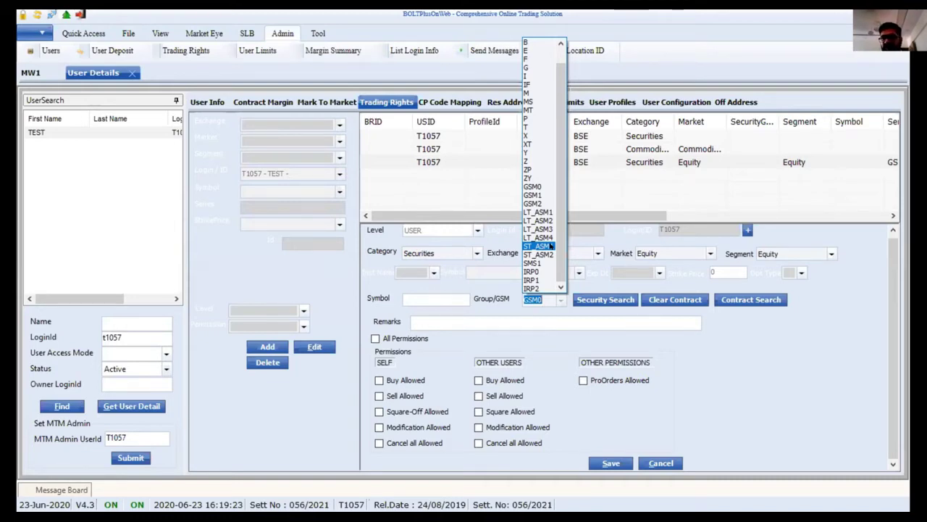
{"action": "left_click", "coordinate": [688, 317]}
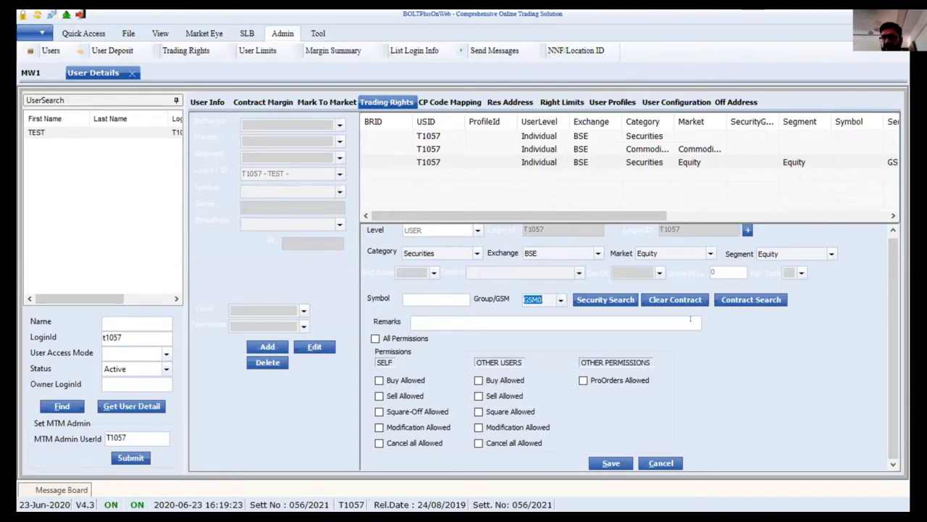
{"action": "left_click", "coordinate": [579, 254]}
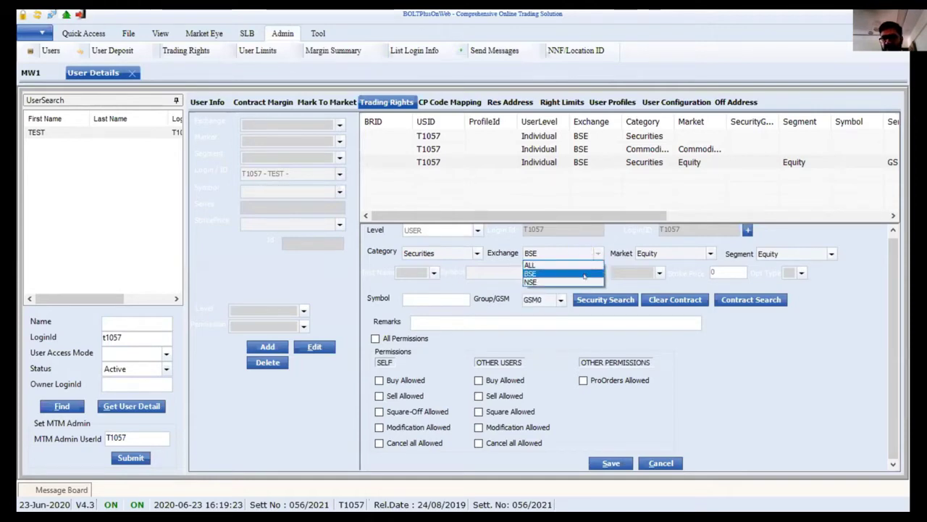
{"action": "left_click", "coordinate": [536, 282]}
{"action": "left_click", "coordinate": [656, 254]}
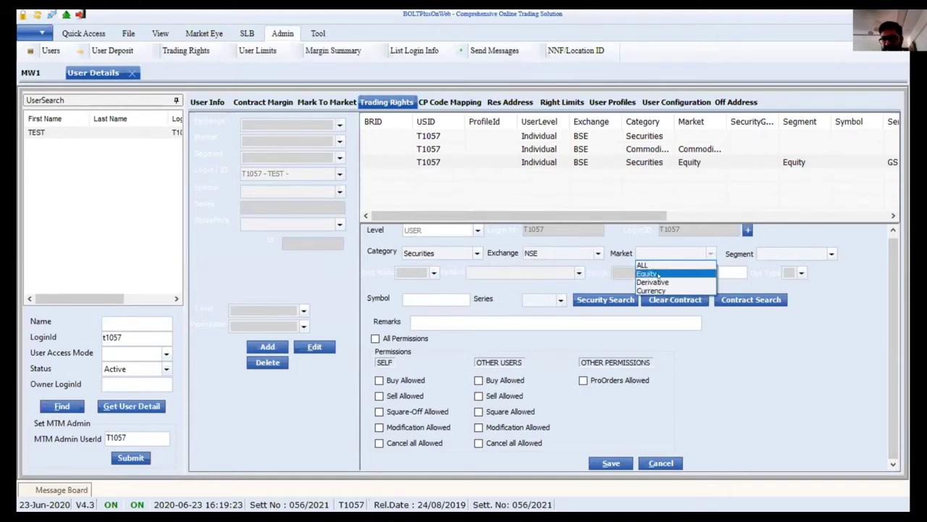
{"action": "left_click", "coordinate": [654, 282]}
{"action": "left_click", "coordinate": [794, 253]}
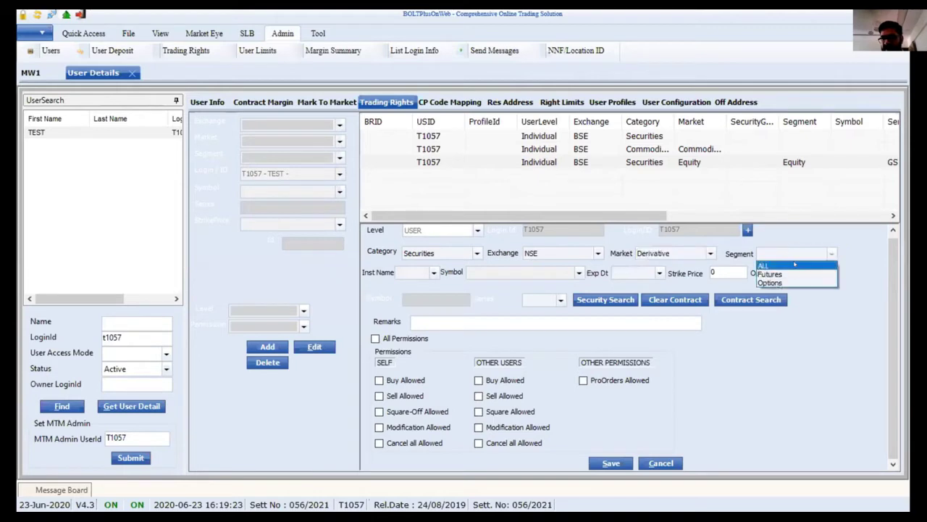
{"action": "left_click", "coordinate": [769, 274]}
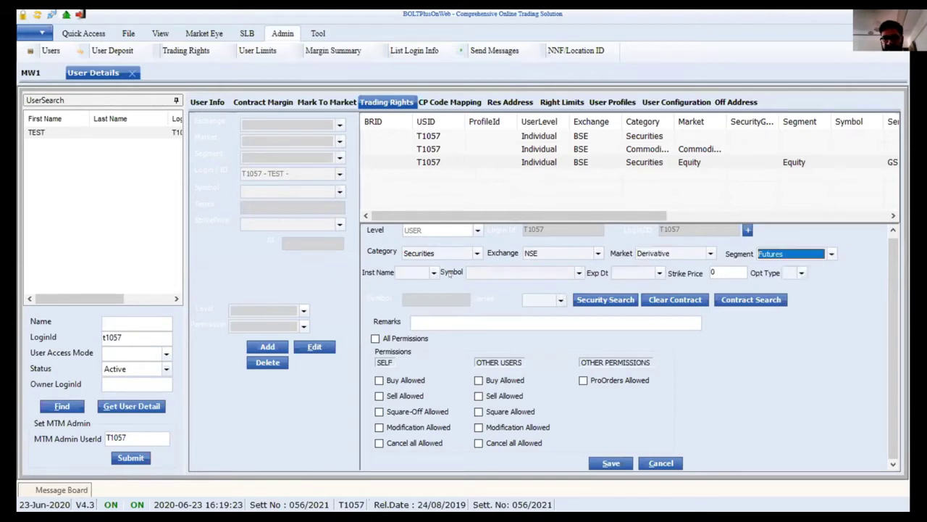
Step: Set the instrument name to FUTSTK and the symbol to IDEA, and save the trading right with all permissions unticked
{"action": "left_click", "coordinate": [434, 273]}
{"action": "left_click", "coordinate": [413, 293]}
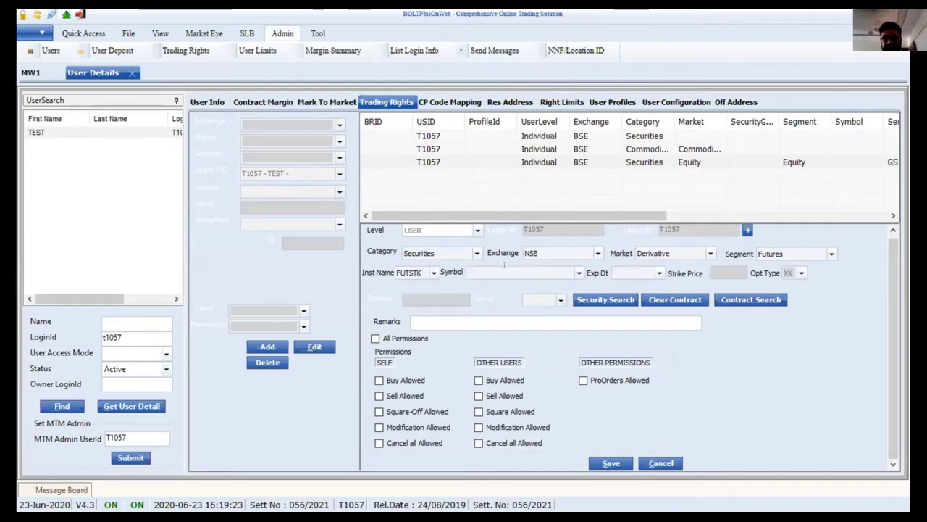
{"action": "type", "text": "IDEA"}
{"action": "key", "text": "Tab"}
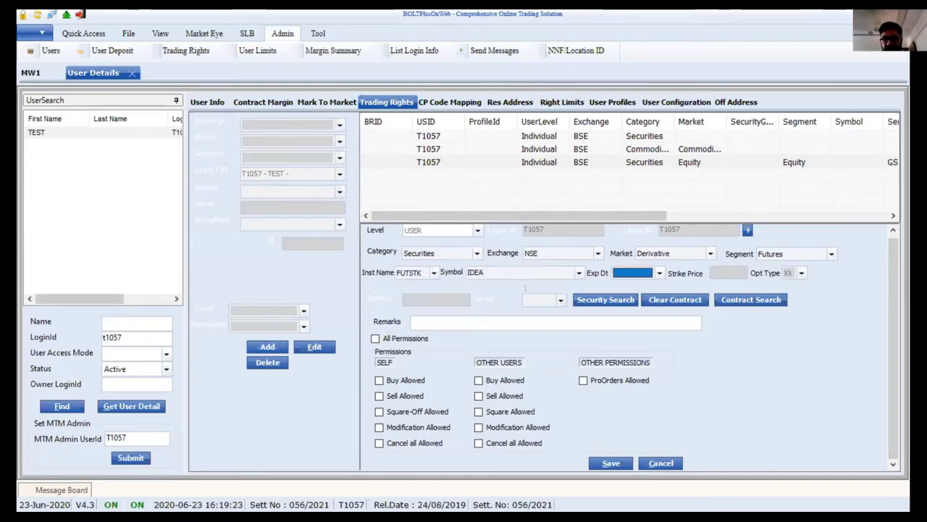
{"action": "left_click", "coordinate": [613, 463]}
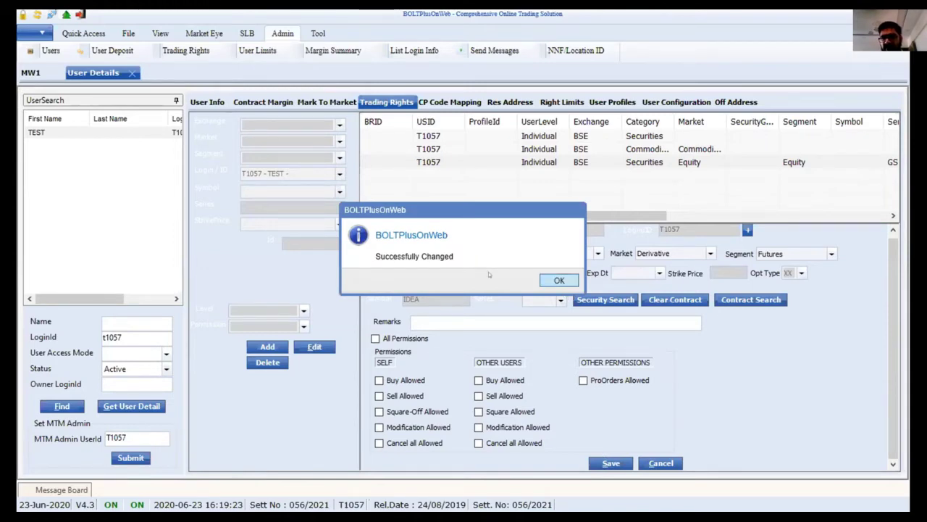
{"action": "key", "text": "Return"}
{"action": "left_click", "coordinate": [752, 162]}
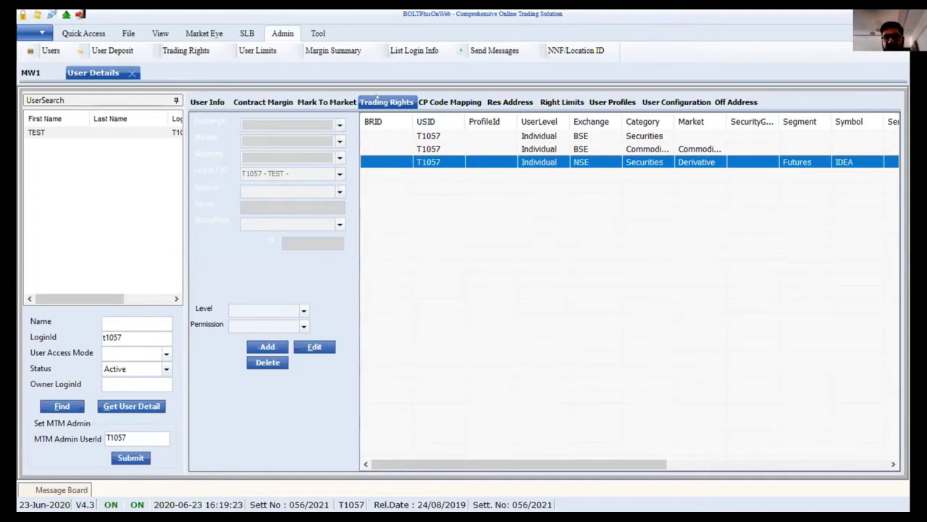
Step: Open a blank contract margin entry for the admin user
{"action": "left_click", "coordinate": [259, 104]}
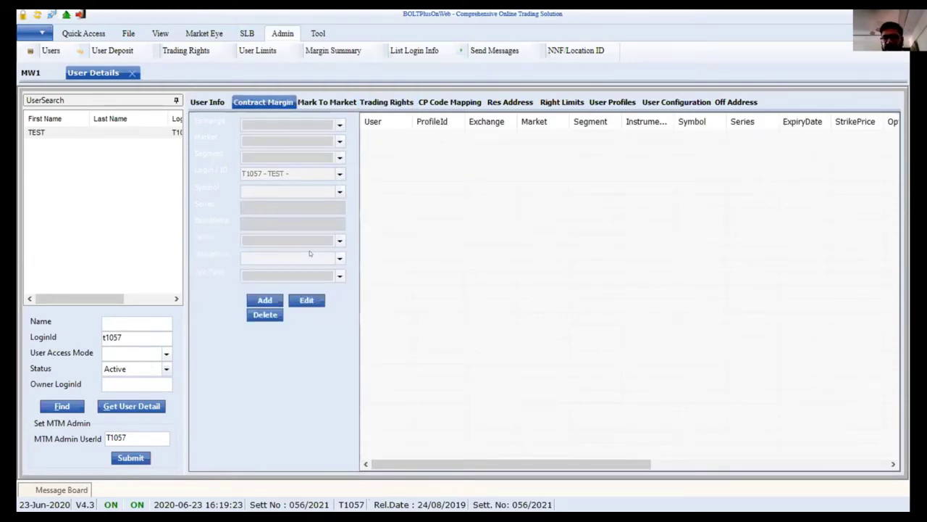
{"action": "left_click", "coordinate": [266, 299]}
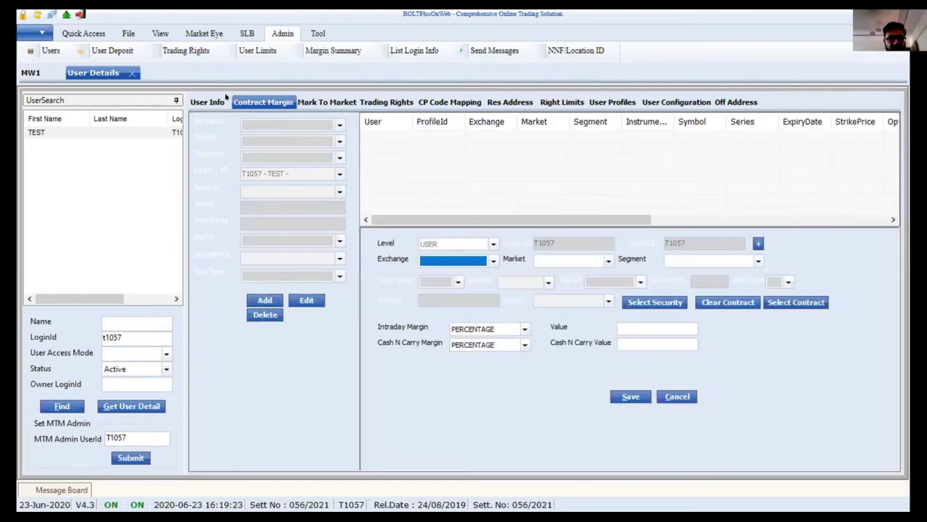
Step: Return to the user info, search for the client's login ID without its trailing digit, and select the first matching user
{"action": "left_click", "coordinate": [220, 97]}
{"action": "double_click", "coordinate": [112, 337]}
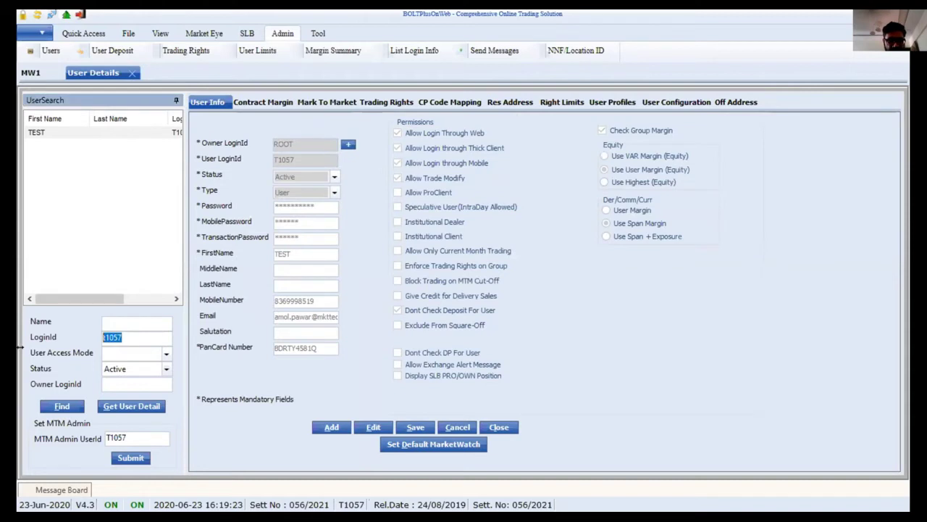
{"action": "type", "text": "ame"}
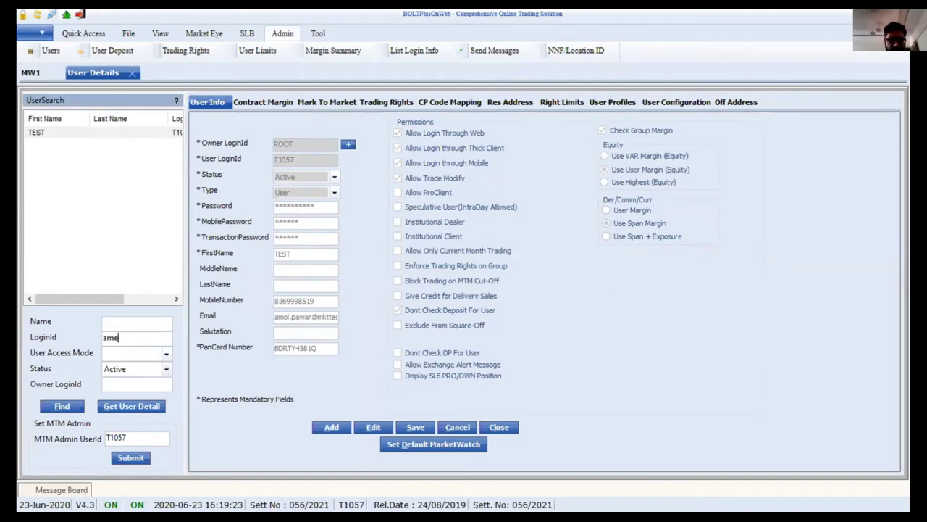
{"action": "type", "text": "ya"}
{"action": "key", "text": "Return"}
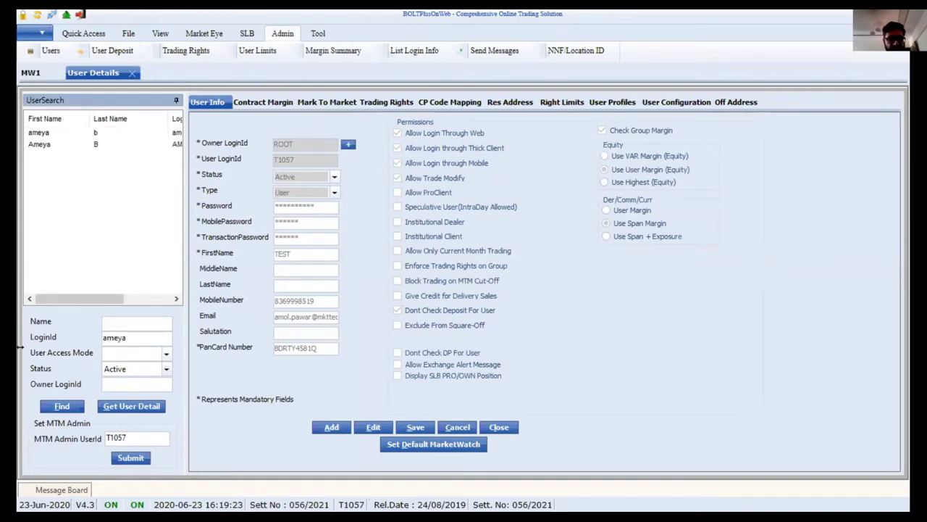
{"action": "left_click", "coordinate": [78, 132]}
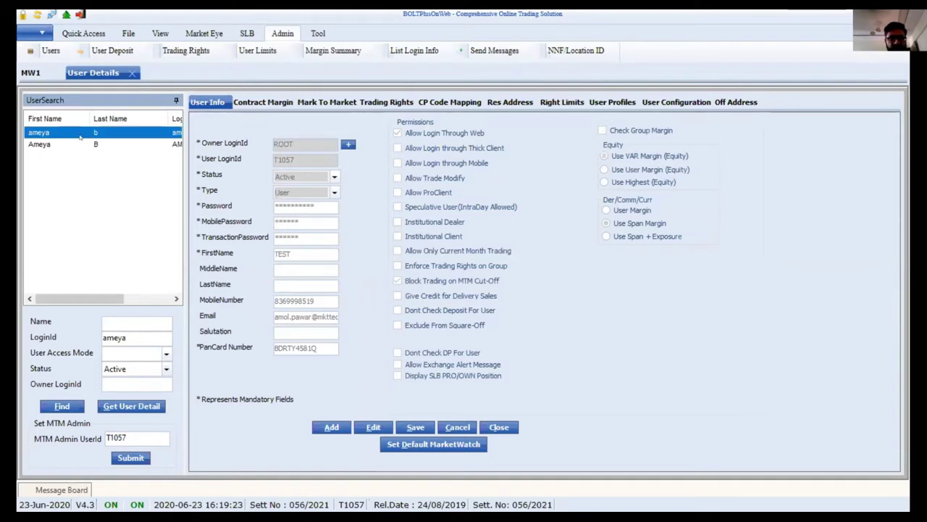
Step: Select the second matching user in the search results and start a new contract margin entry for that user
{"action": "left_click", "coordinate": [70, 141]}
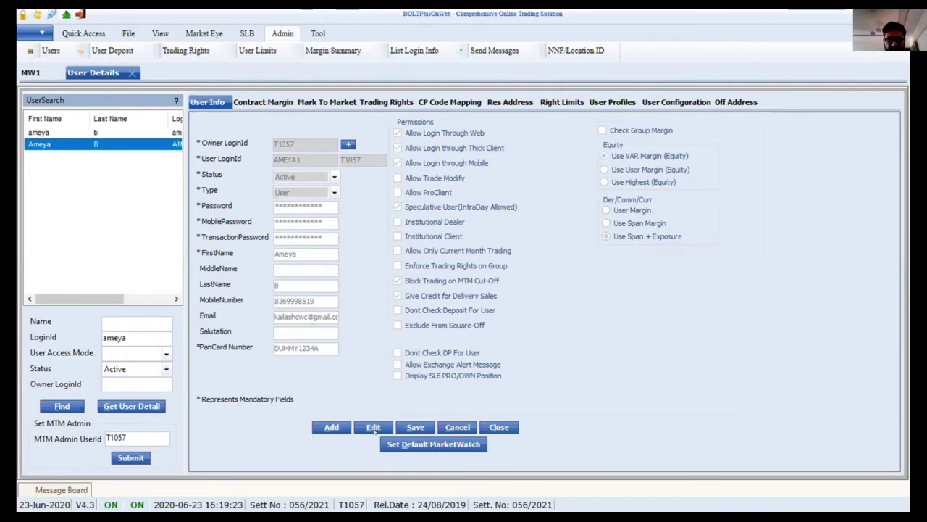
{"action": "left_click", "coordinate": [373, 427]}
{"action": "left_click", "coordinate": [263, 102]}
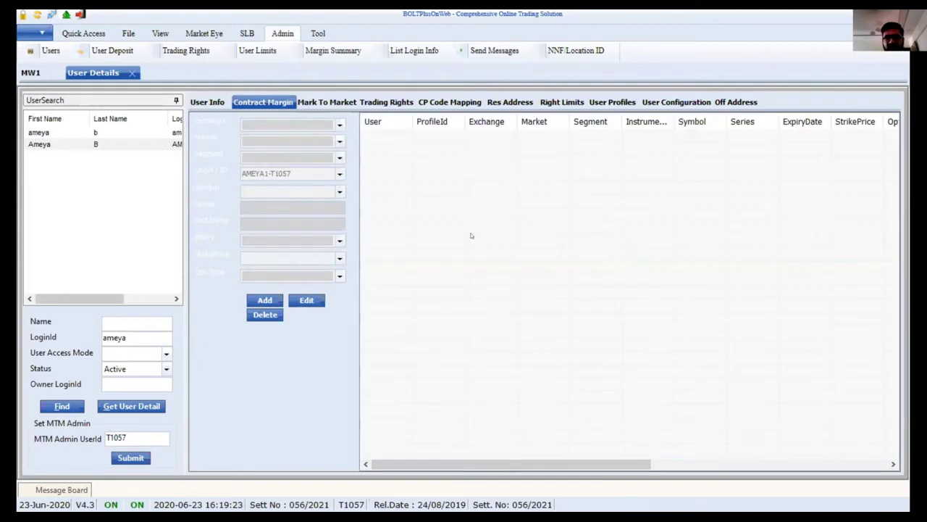
{"action": "left_click", "coordinate": [265, 300]}
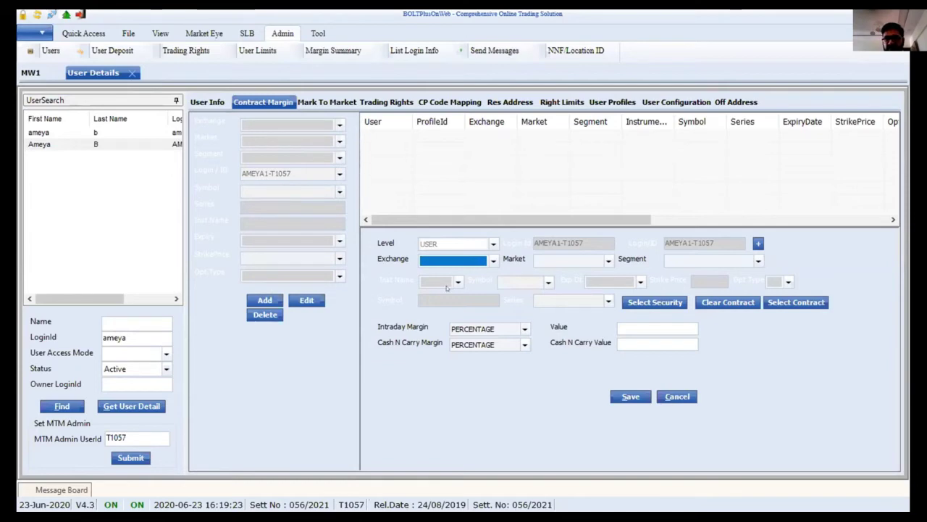
Step: Set the contract margin entry's exchange to BSE, its market to Equity and its segment to Equity
{"action": "left_click", "coordinate": [456, 260]}
{"action": "left_click", "coordinate": [457, 278]}
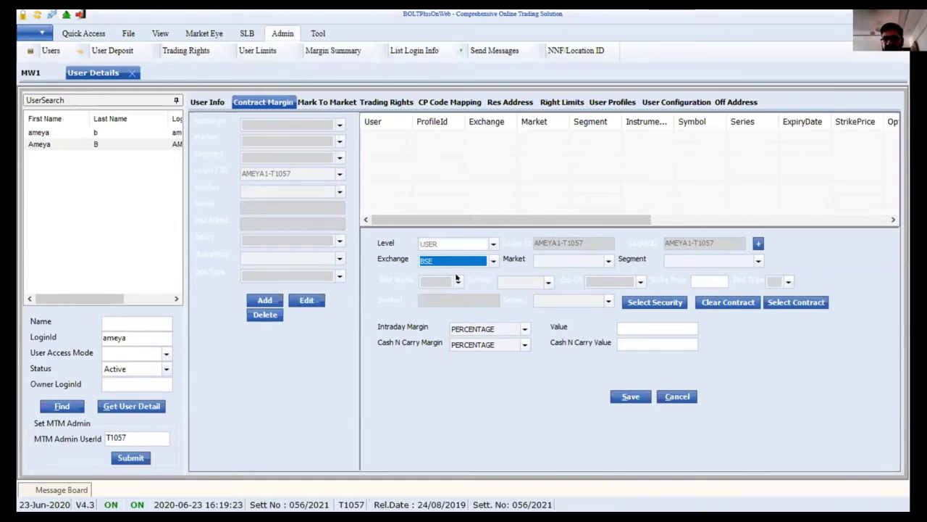
{"action": "left_click", "coordinate": [579, 260]}
{"action": "left_click", "coordinate": [565, 281]}
{"action": "left_click", "coordinate": [699, 260]}
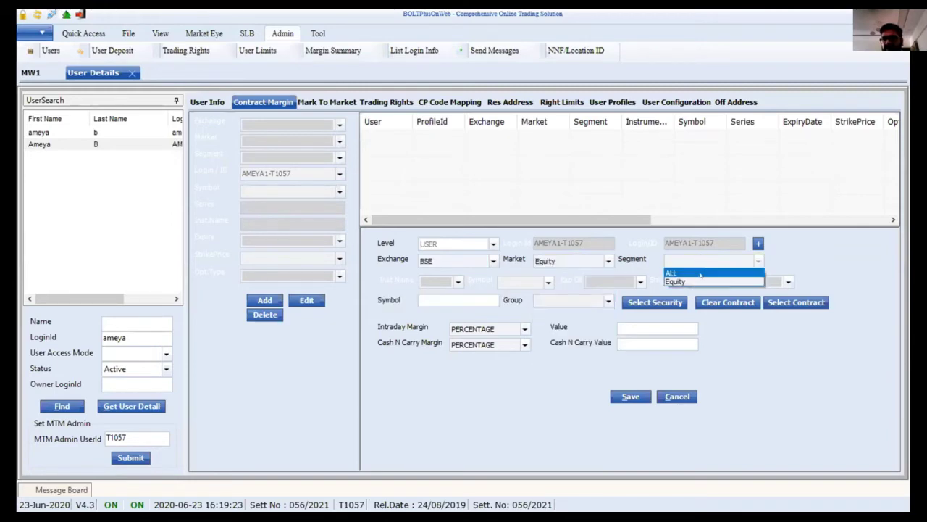
{"action": "left_click", "coordinate": [689, 282]}
Step: Enter a 20 percent intraday margin and a 100 percent Cash N Carry margin, and save the contract margin entry
{"action": "left_click", "coordinate": [630, 326]}
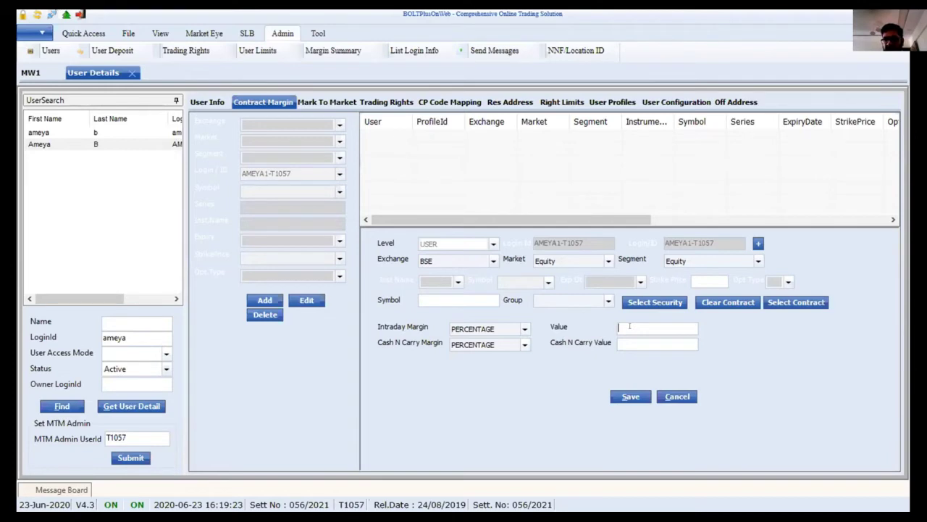
{"action": "type", "text": "20"}
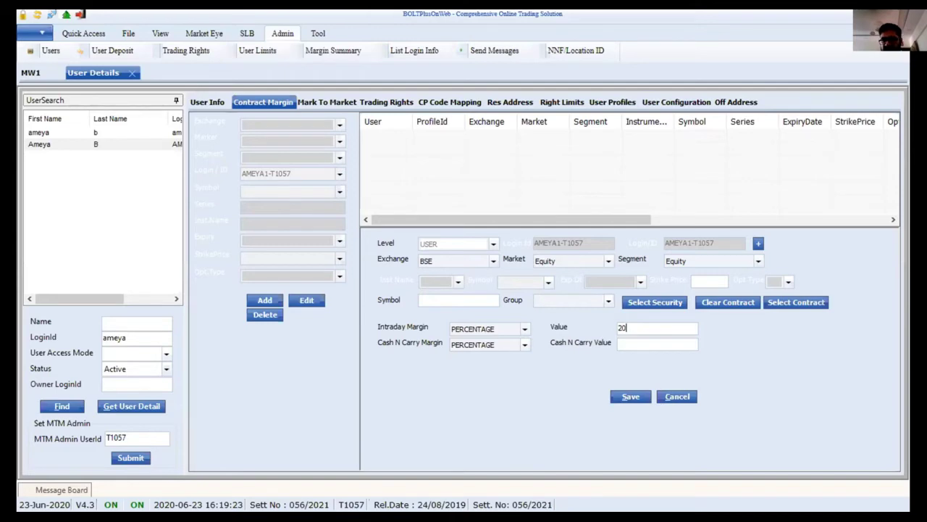
{"action": "left_click", "coordinate": [484, 344]}
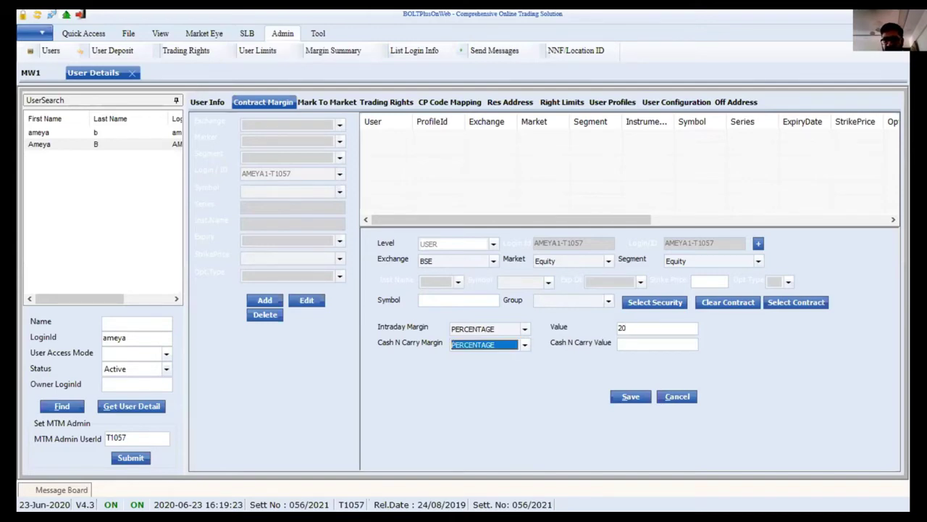
{"action": "key", "text": "Tab"}
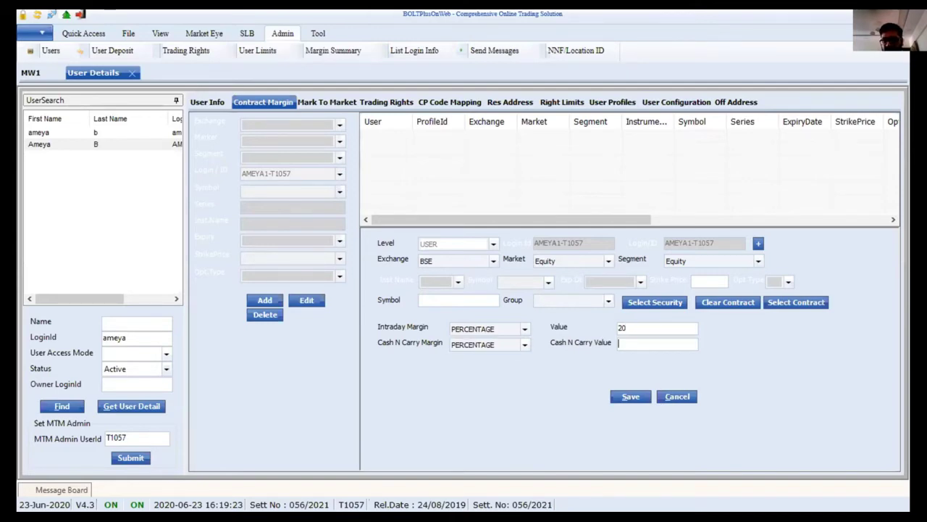
{"action": "type", "text": "100"}
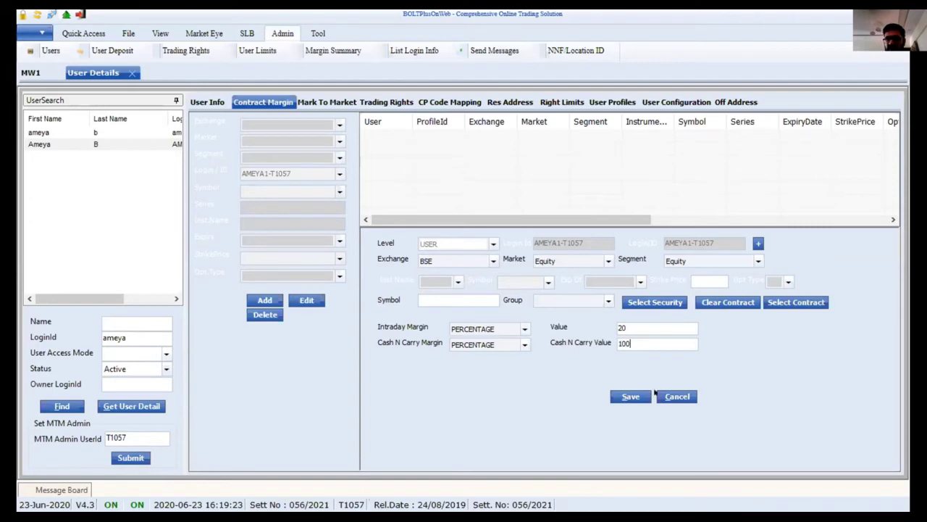
{"action": "left_click", "coordinate": [643, 394]}
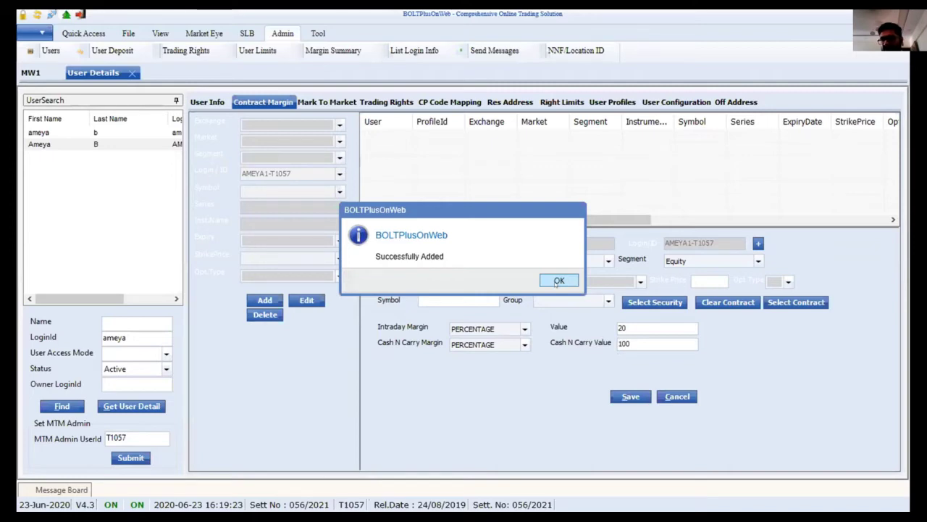
{"action": "left_click", "coordinate": [557, 281]}
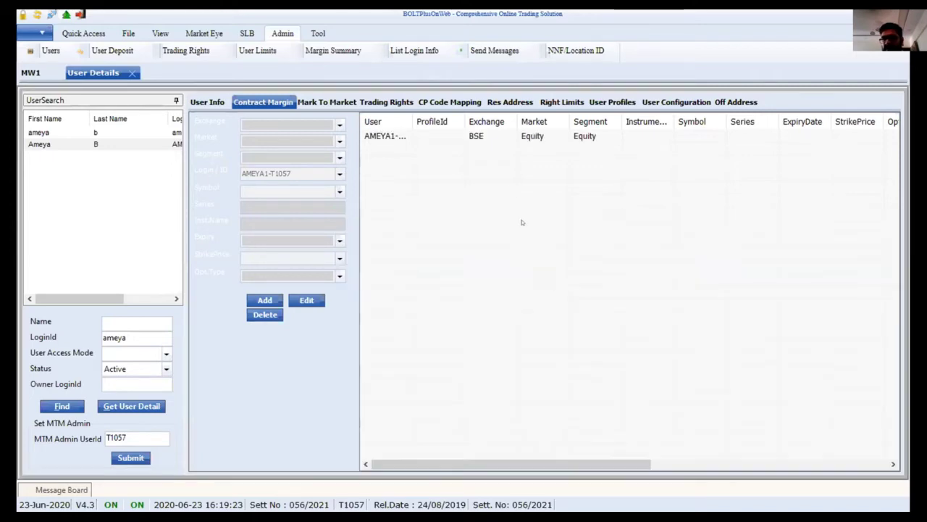
Step: Open the saved BSE Equity contract margin for editing and reselect market Equity and segment Equity
{"action": "left_click", "coordinate": [499, 137]}
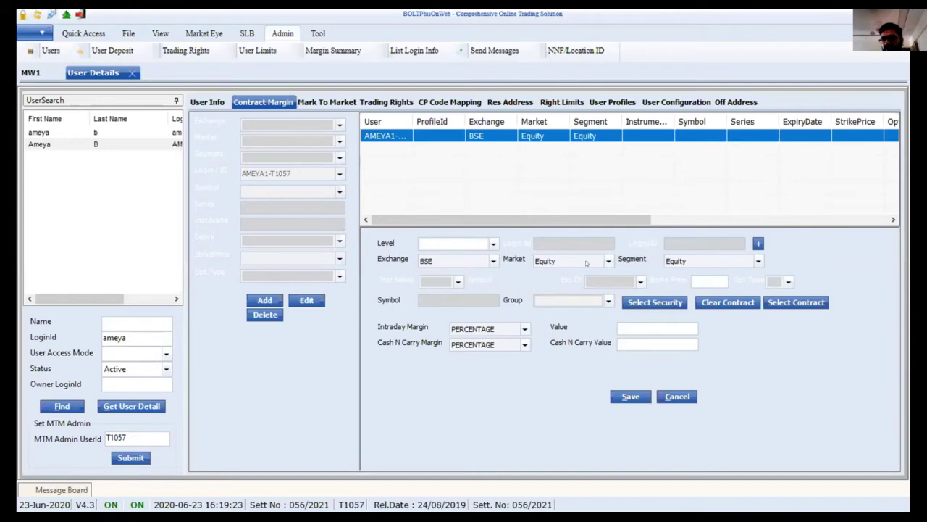
{"action": "left_click", "coordinate": [597, 262]}
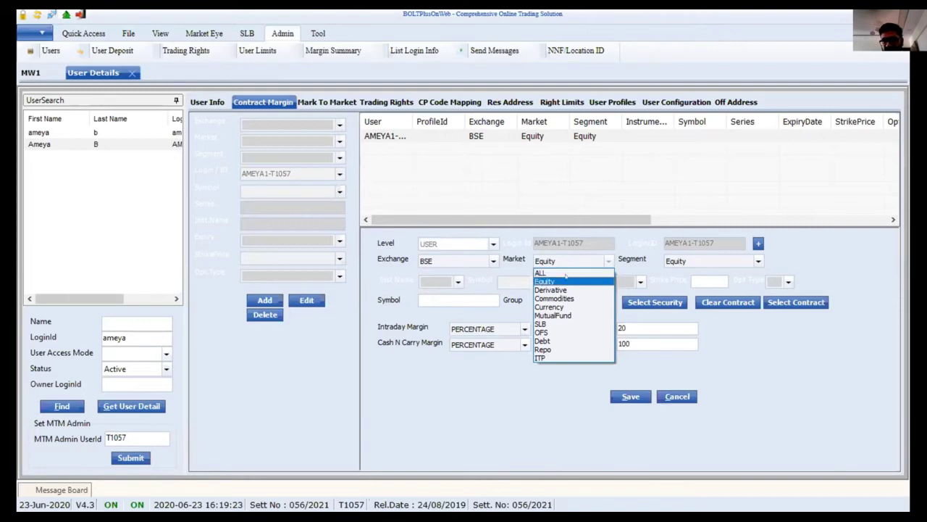
{"action": "left_click", "coordinate": [566, 281]}
{"action": "left_click", "coordinate": [692, 259]}
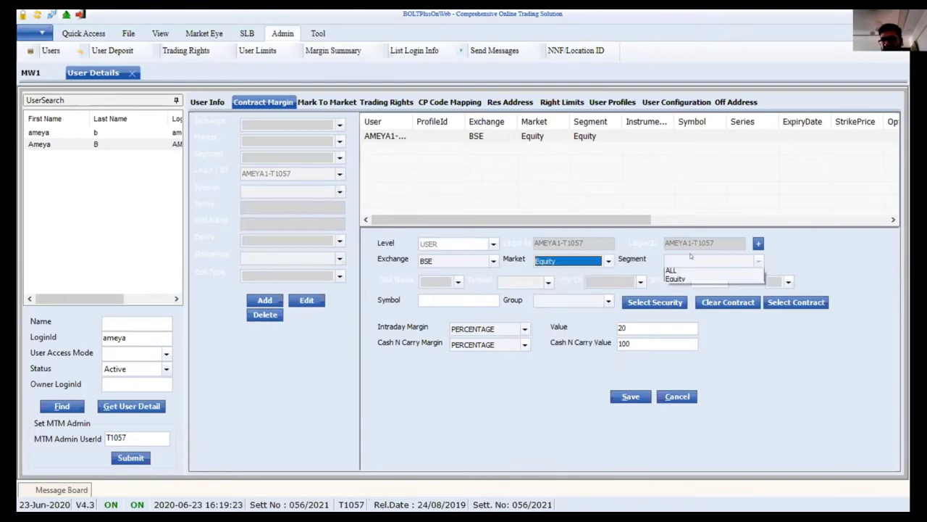
{"action": "left_click", "coordinate": [691, 282]}
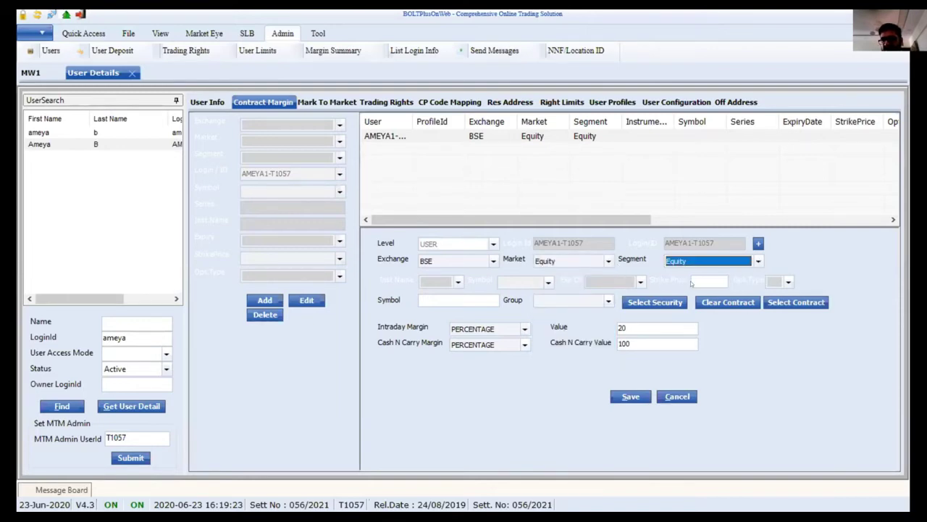
Step: Search the securities for "delta" and apply the DELTACORP* security in group A to the contract margin
{"action": "left_click", "coordinate": [489, 300]}
{"action": "type", "text": "delta"}
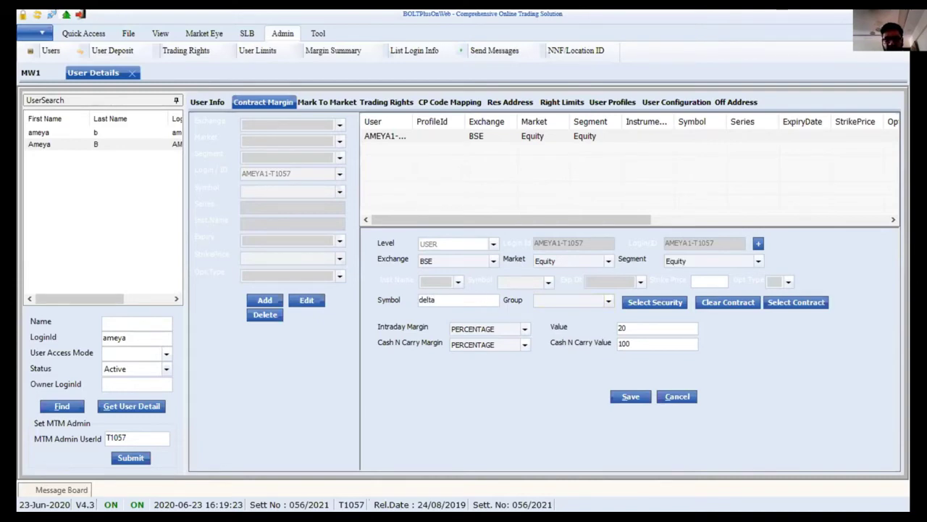
{"action": "left_click", "coordinate": [666, 301]}
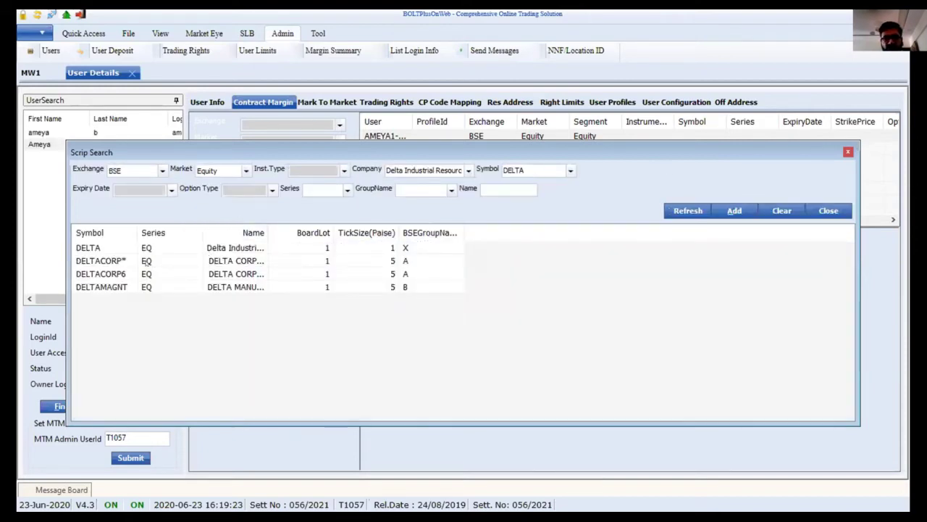
{"action": "left_click", "coordinate": [137, 247]}
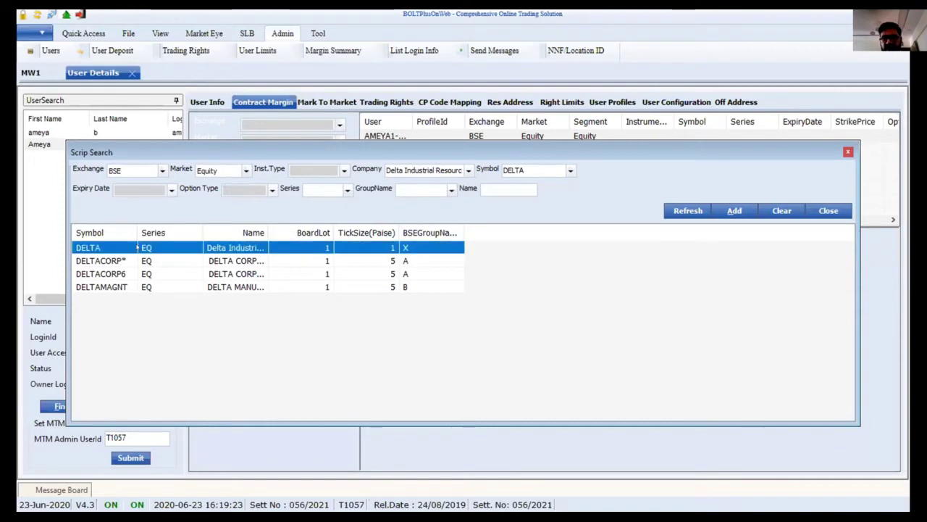
{"action": "double_click", "coordinate": [138, 260]}
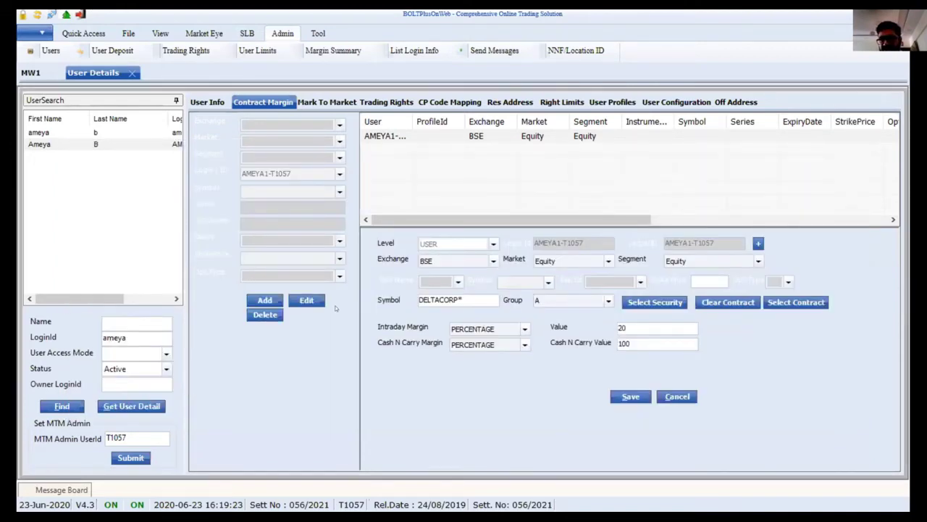
Step: Set the DELTACORP* intraday margin value to 5 percent and save the contract margin
{"action": "left_click_drag", "start_coordinate": [624, 328], "coordinate": [576, 330]}
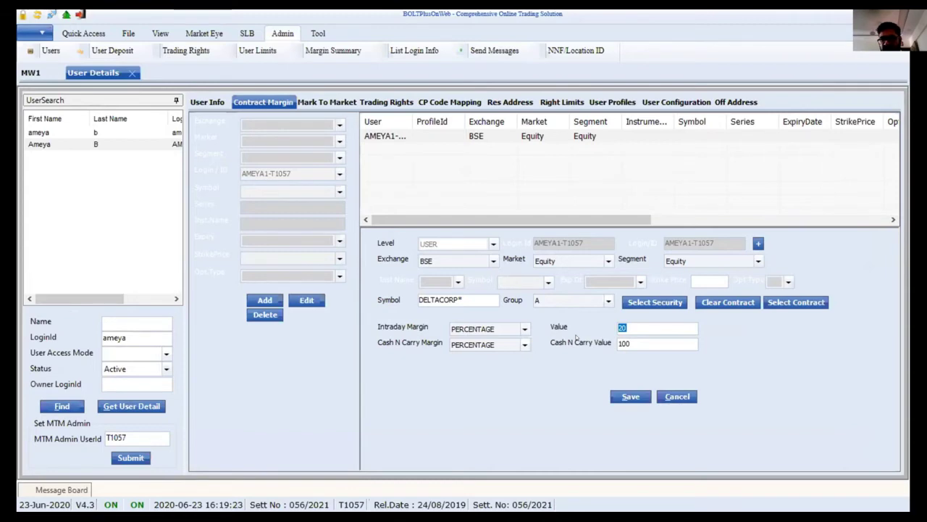
{"action": "type", "text": "3"}
{"action": "key", "text": "BackSpace"}
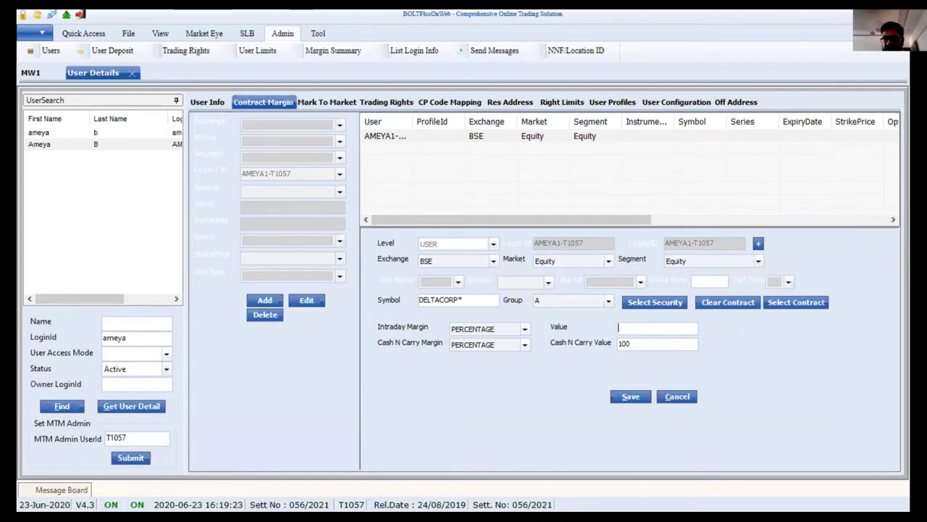
{"action": "type", "text": "5"}
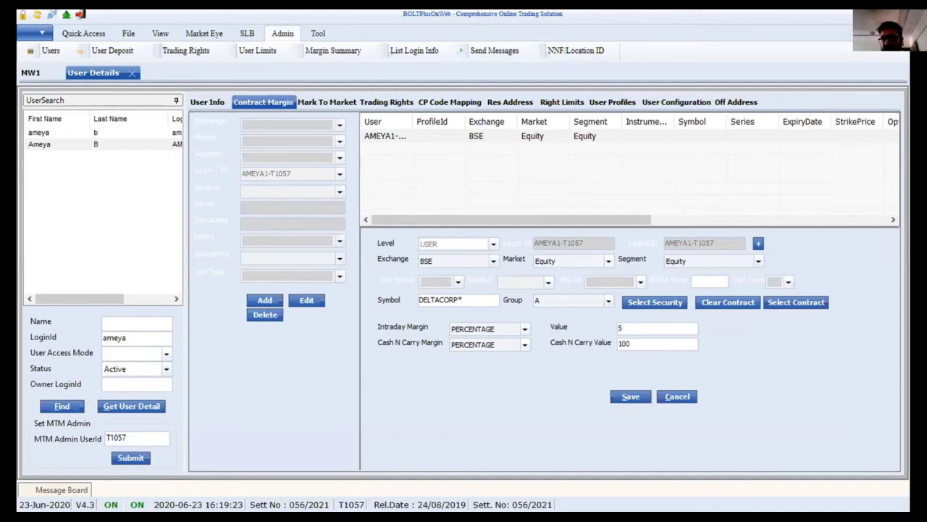
{"action": "left_click", "coordinate": [638, 393]}
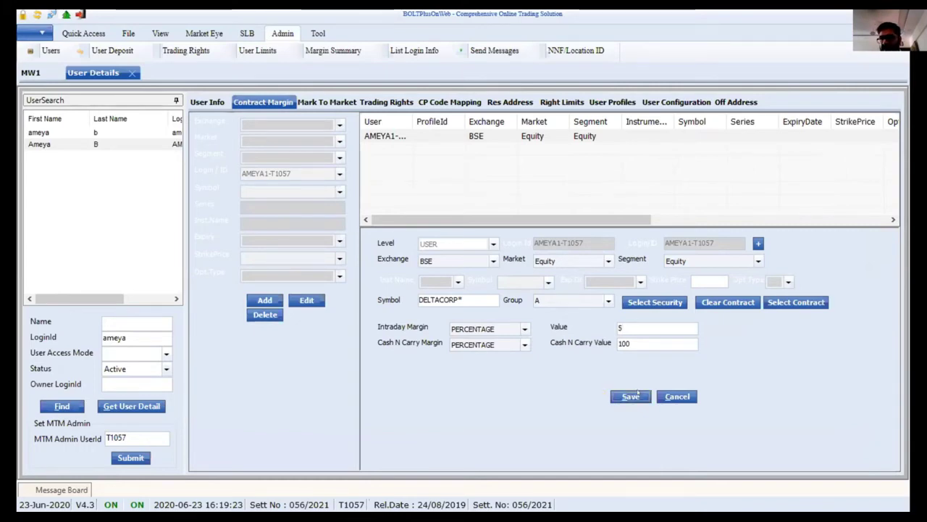
{"action": "left_click", "coordinate": [565, 276]}
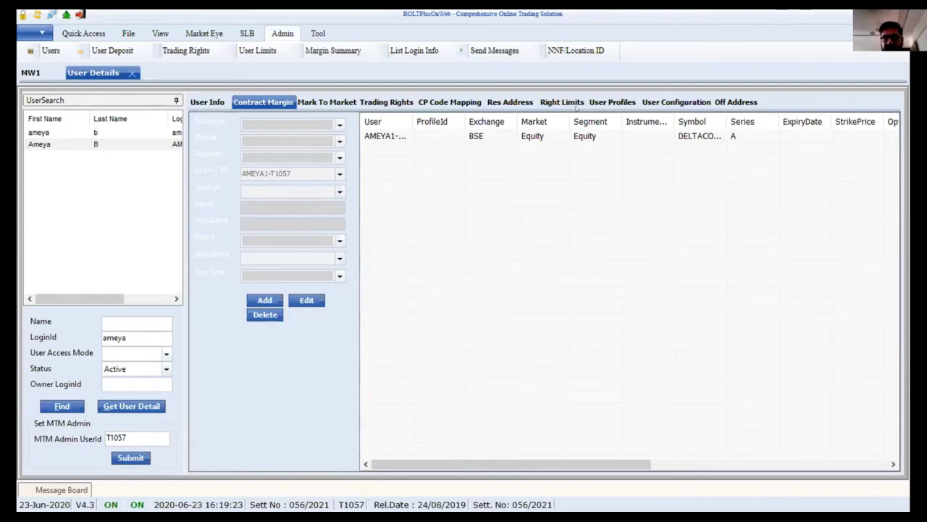
Step: Start a new right limit entry for the same user and set its Single Max Order Qty/Lot to 100000
{"action": "left_click", "coordinate": [554, 103]}
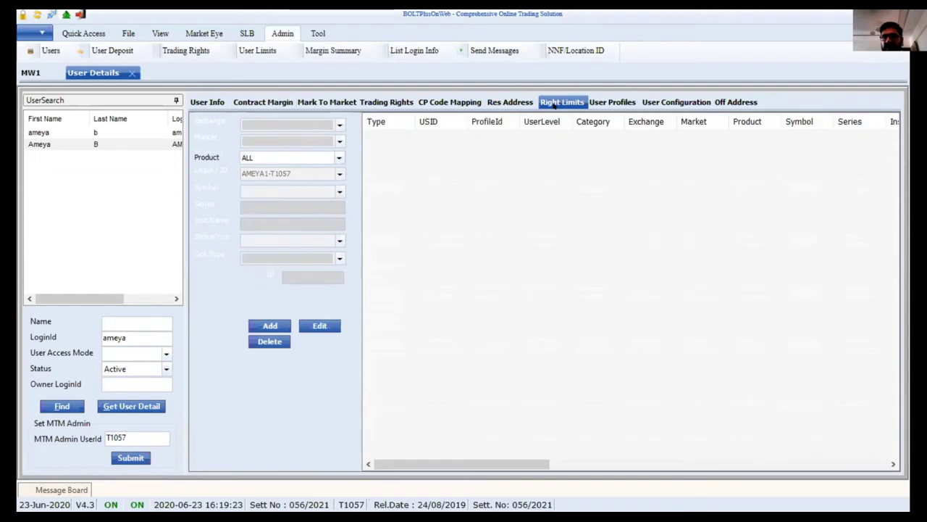
{"action": "left_click", "coordinate": [269, 326]}
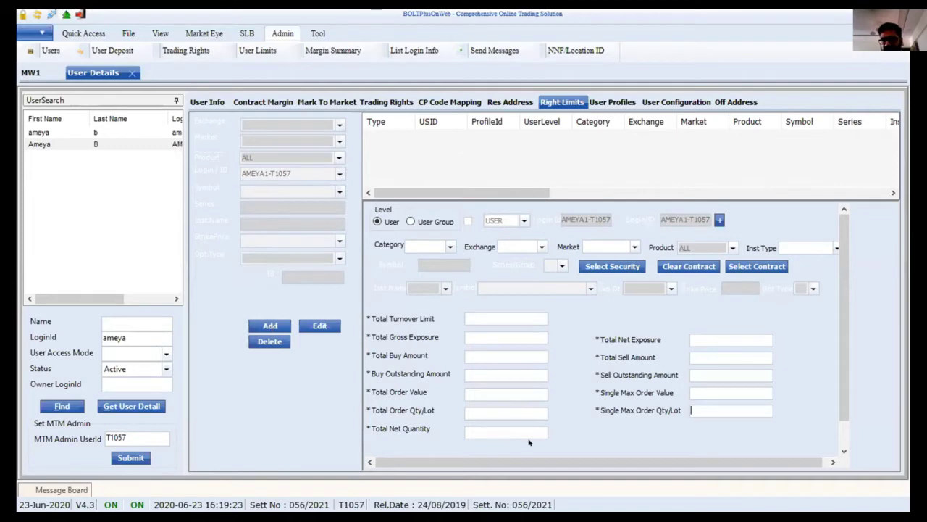
{"action": "left_click", "coordinate": [471, 410]}
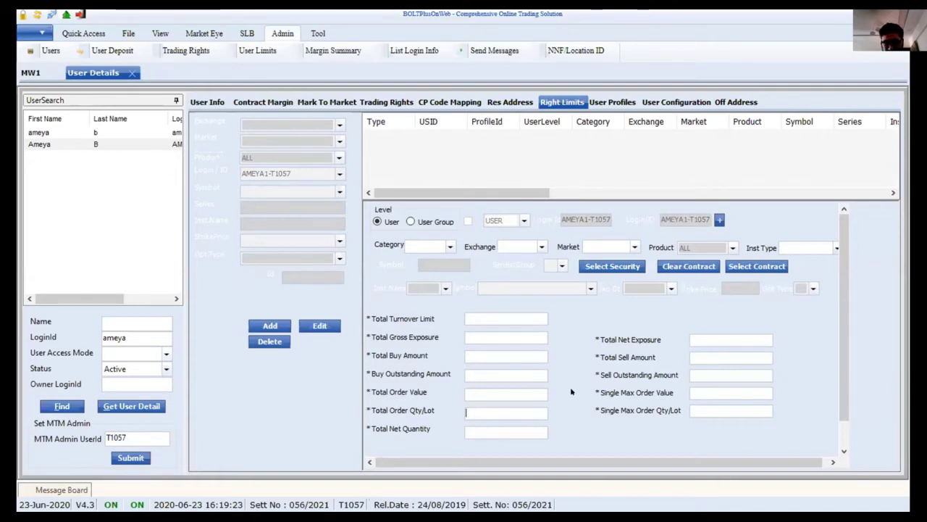
{"action": "left_click", "coordinate": [693, 409]}
{"action": "type", "text": "100000"}
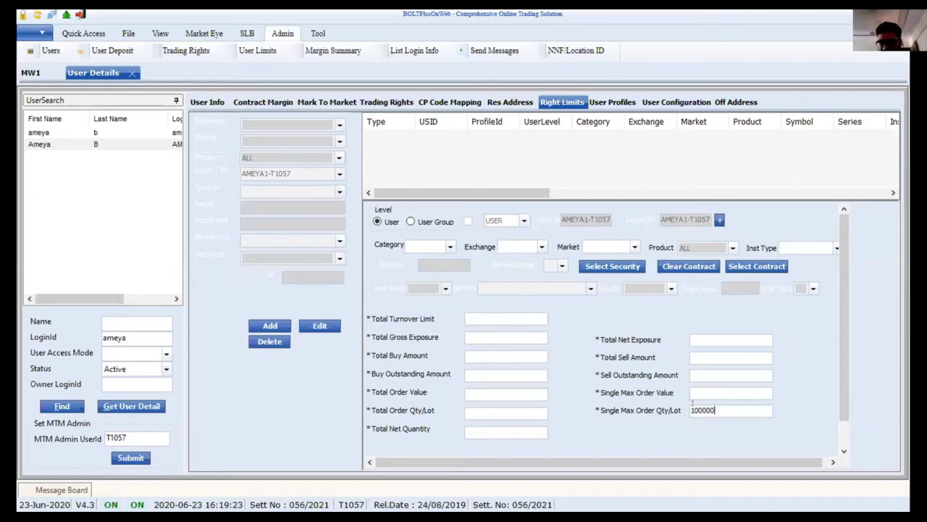
{"action": "key", "text": "Tab"}
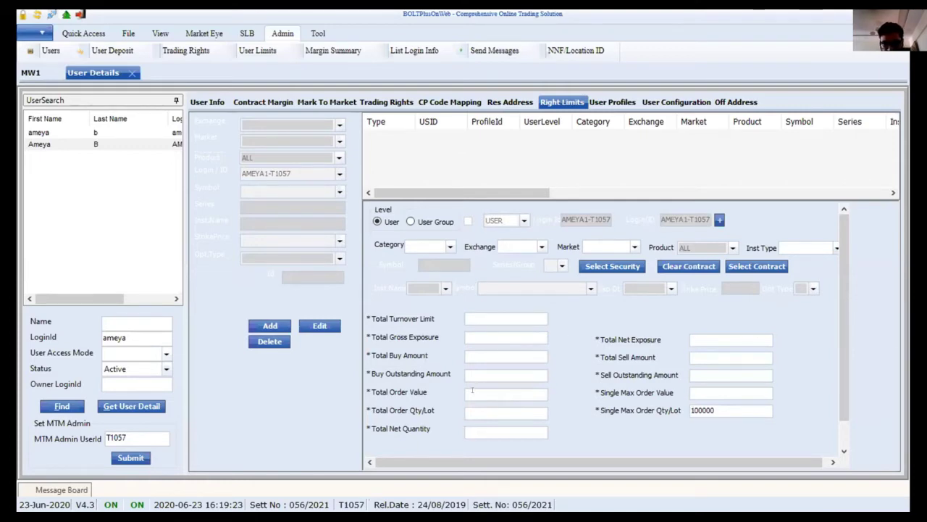
Step: Set the Single Max Order Value to 100000 and reduce the Single Max Order Qty/Lot to 1000
{"action": "left_click", "coordinate": [712, 391]}
{"action": "type", "text": "100000"}
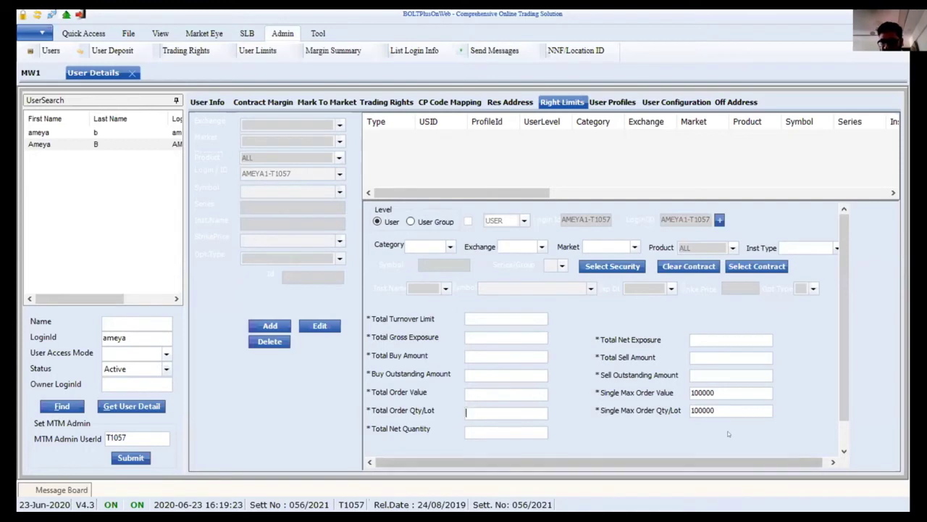
{"action": "left_click", "coordinate": [720, 406]}
{"action": "key", "text": "BackSpace"}
{"action": "key", "text": "BackSpace"}
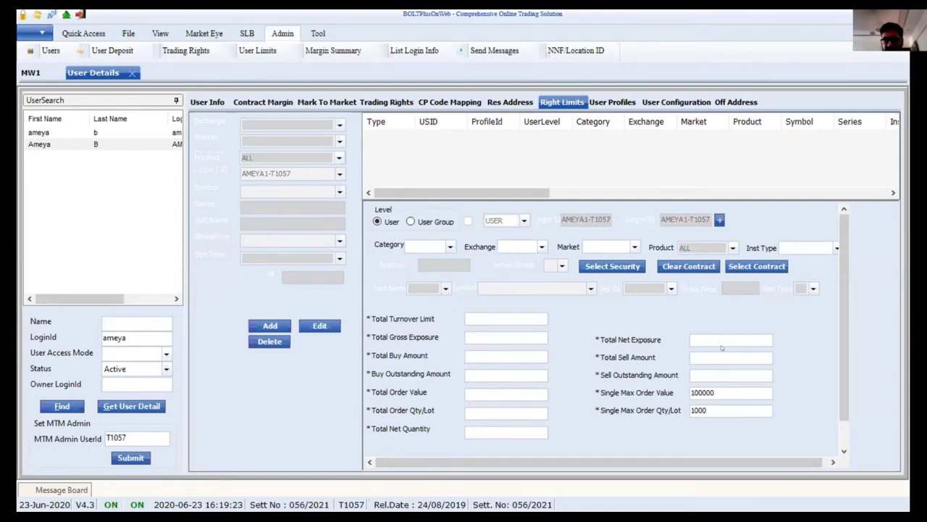
Step: Set the right limit's Category to Securities
{"action": "scroll", "coordinate": [847, 316], "scroll_direction": "down", "scroll_amount": 1}
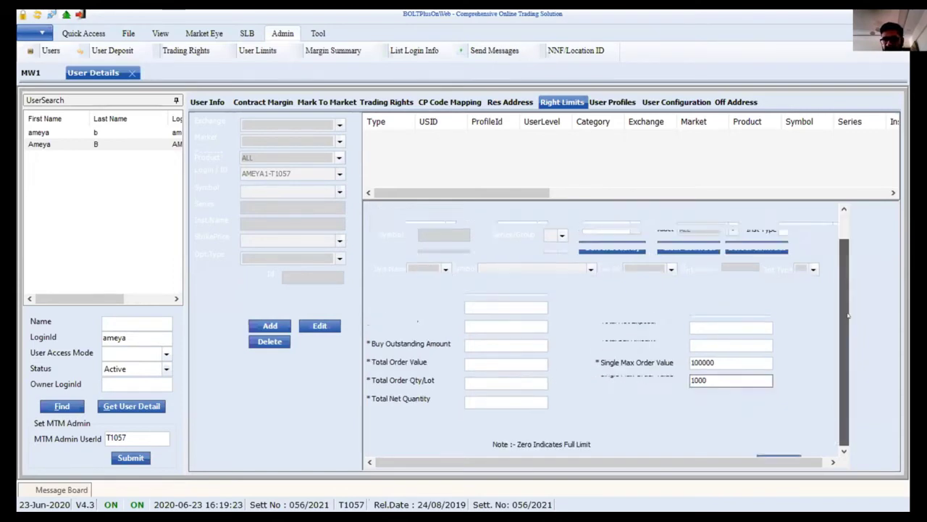
{"action": "left_click", "coordinate": [449, 218]}
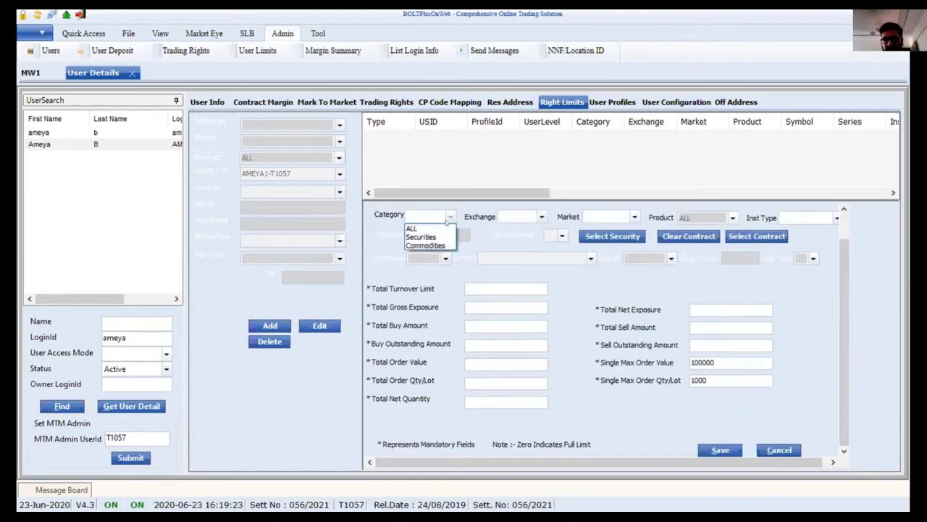
{"action": "left_click", "coordinate": [440, 228]}
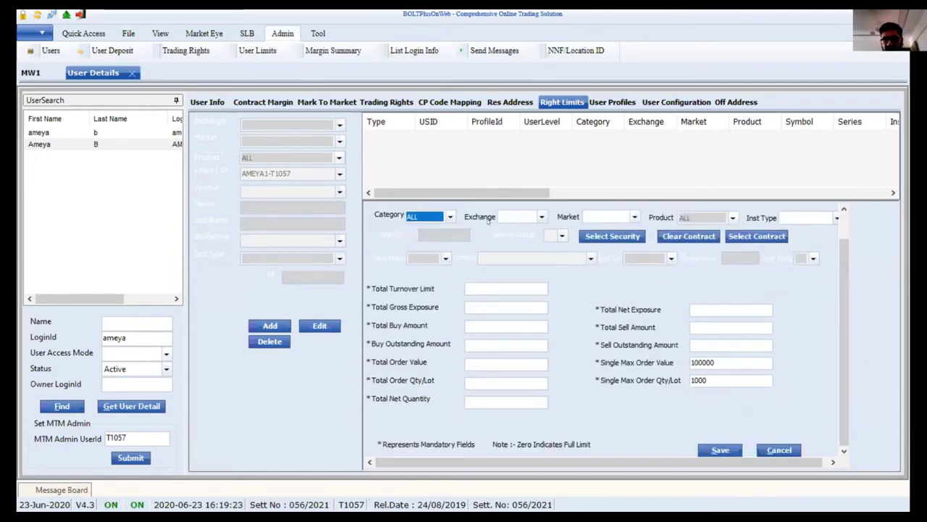
{"action": "left_click", "coordinate": [450, 215]}
{"action": "key", "text": "Down"}
{"action": "key", "text": "Down"}
{"action": "key", "text": "Up"}
{"action": "key", "text": "Tab"}
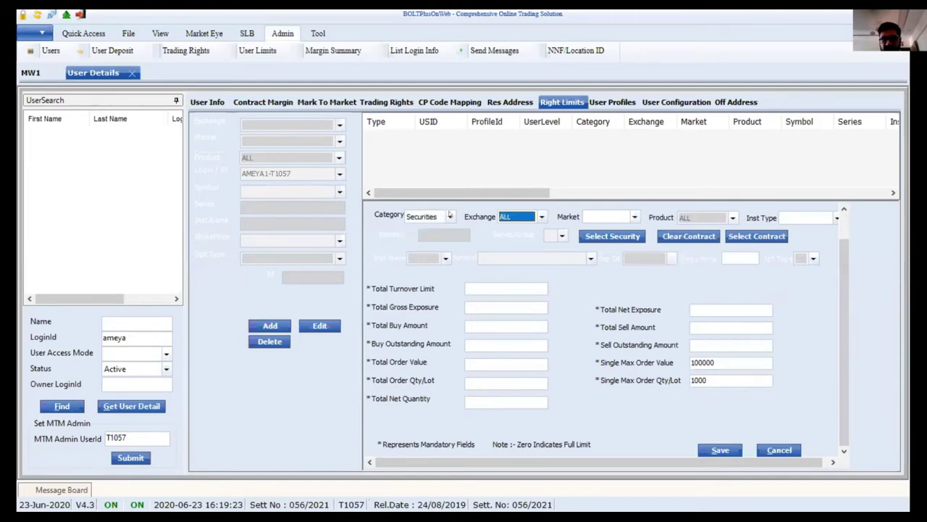
Step: Set the right limit's Exchange to BSE and Market to Equity, and save the entry
{"action": "key", "text": "Down"}
{"action": "key", "text": "Tab"}
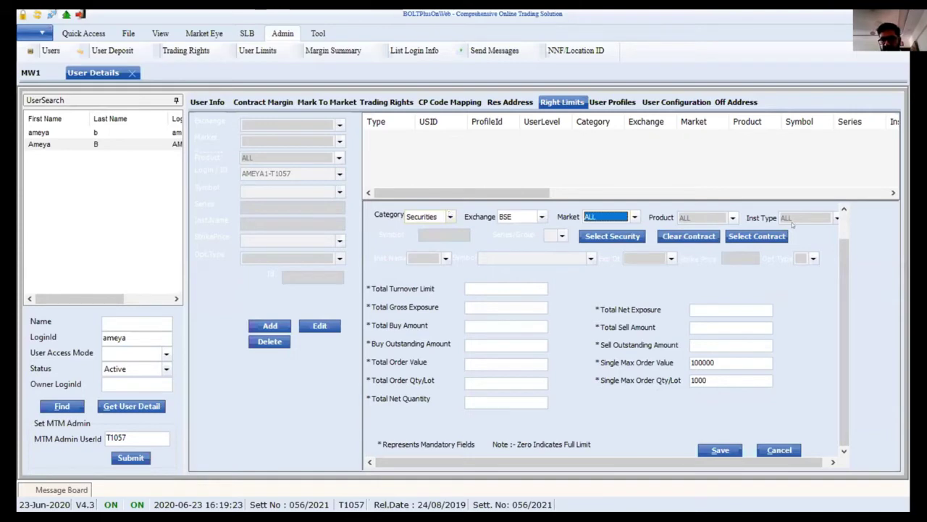
{"action": "key", "text": "Down"}
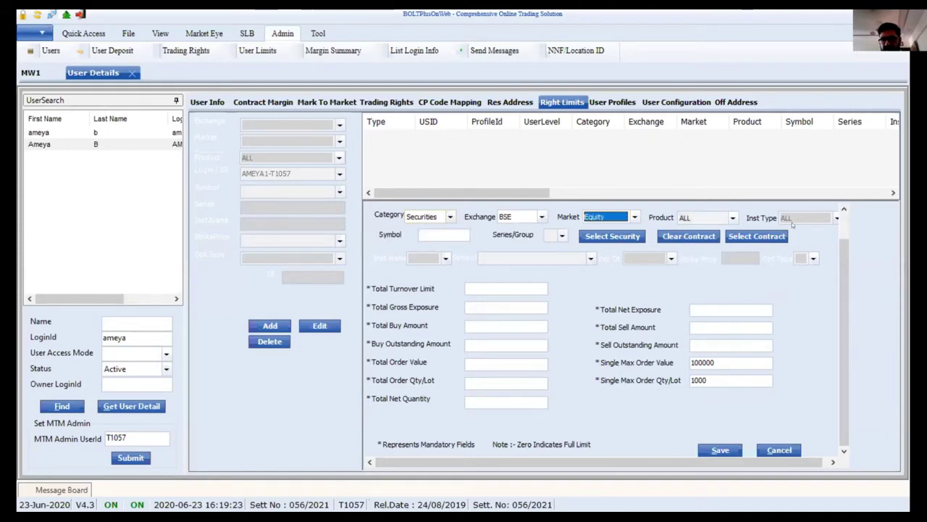
{"action": "left_click", "coordinate": [712, 447]}
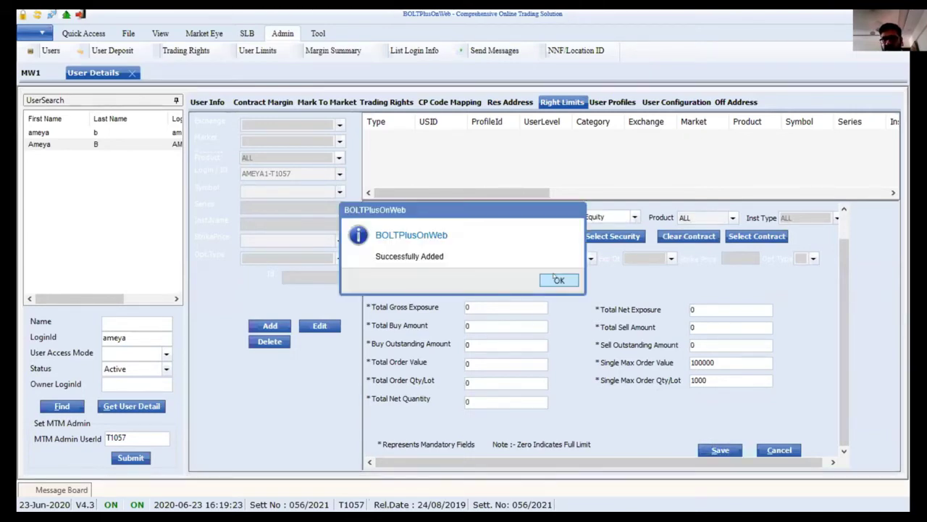
{"action": "left_click", "coordinate": [556, 278]}
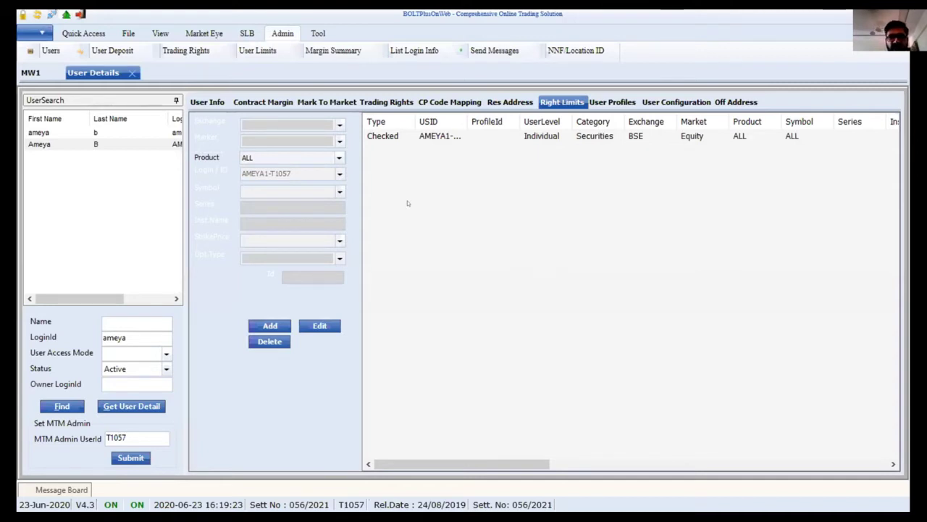
Step: Start a new Mark To Market entry for the same user with Category, Exchange and Market set to ALL
{"action": "left_click", "coordinate": [312, 101]}
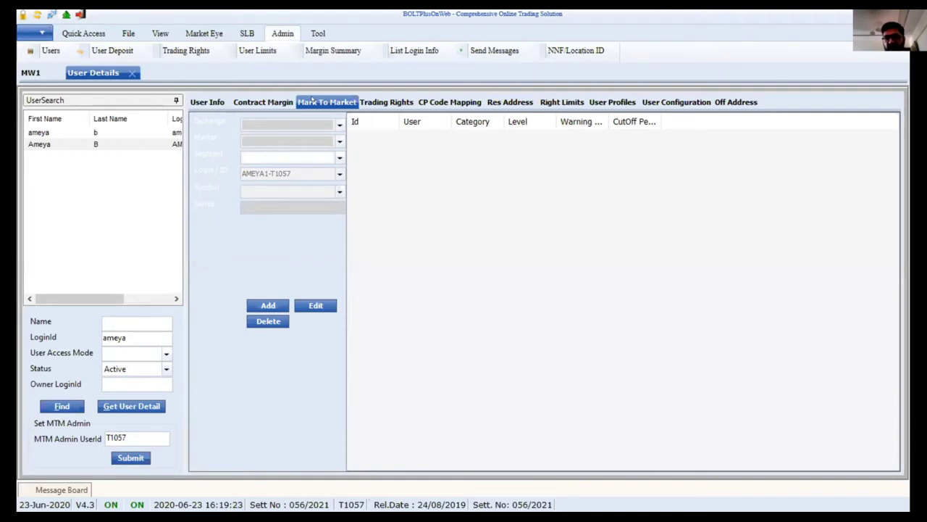
{"action": "left_click", "coordinate": [268, 305]}
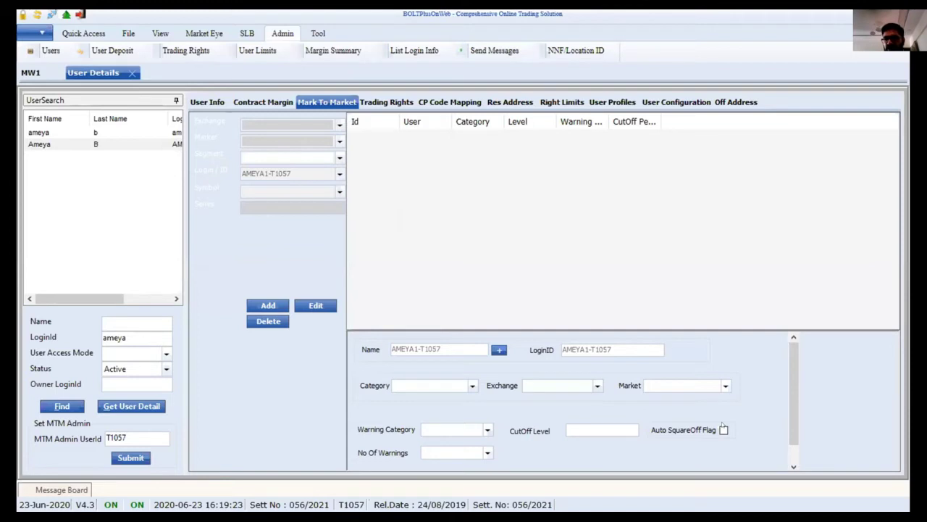
{"action": "left_click", "coordinate": [471, 383]}
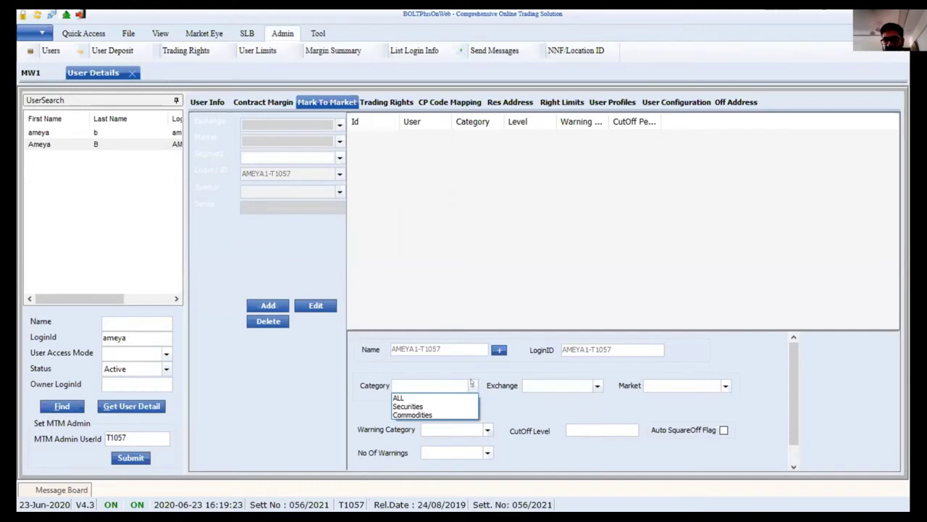
{"action": "key", "text": "Down"}
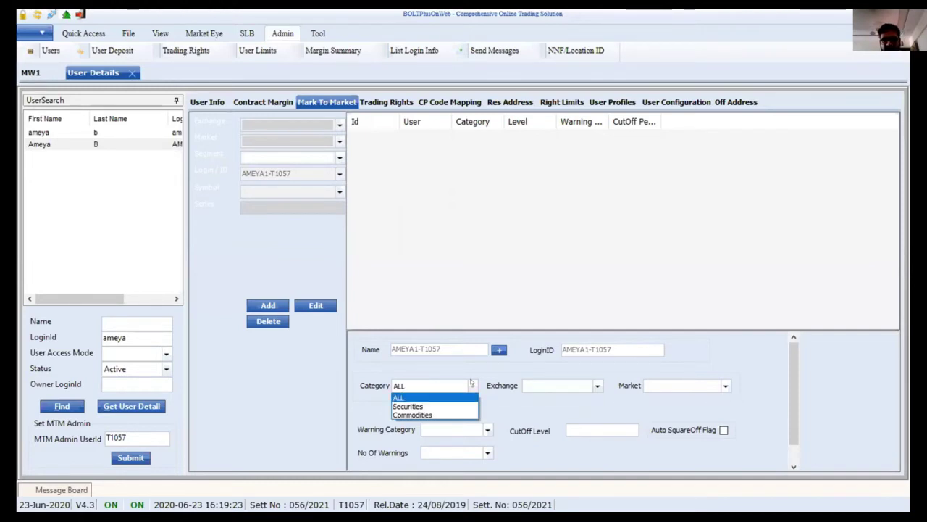
{"action": "key", "text": "Tab"}
{"action": "key", "text": "Tab"}
{"action": "key", "text": "shift+Tab"}
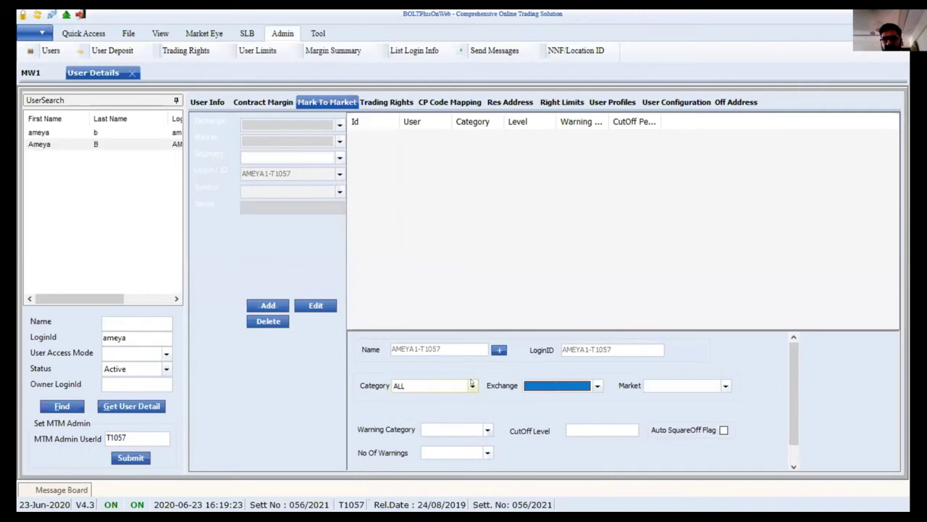
{"action": "key", "text": "Down"}
{"action": "key", "text": "Tab"}
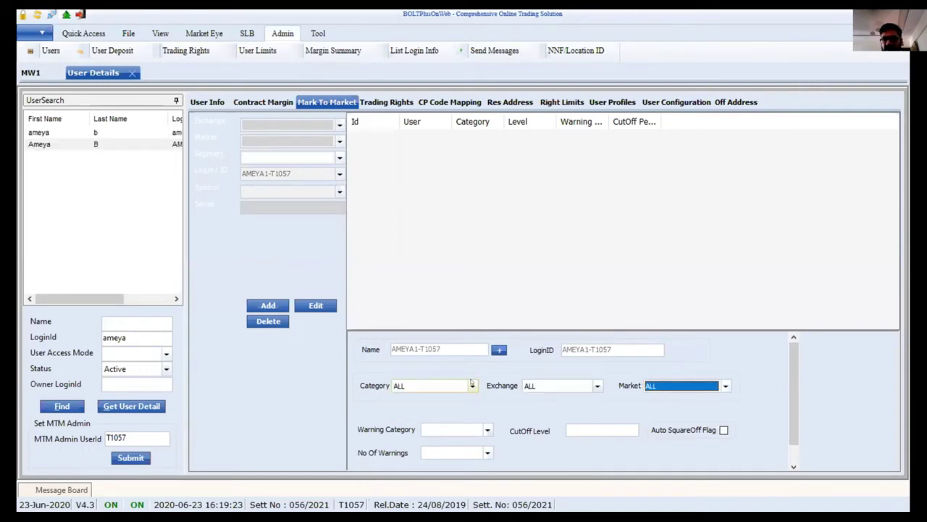
Step: Set the Mark To Market Warning Category to MTMDeposit%Base and the number of warnings to 2
{"action": "left_click", "coordinate": [483, 432]}
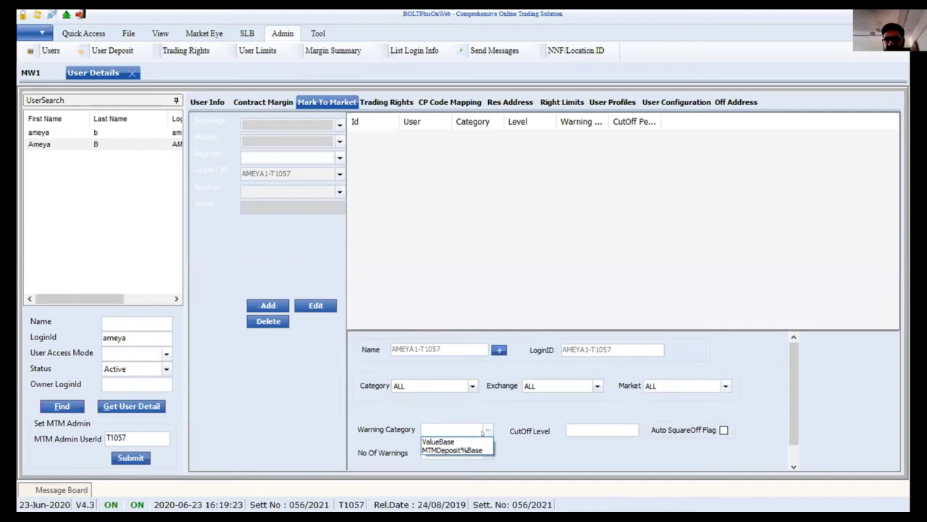
{"action": "left_click", "coordinate": [478, 450]}
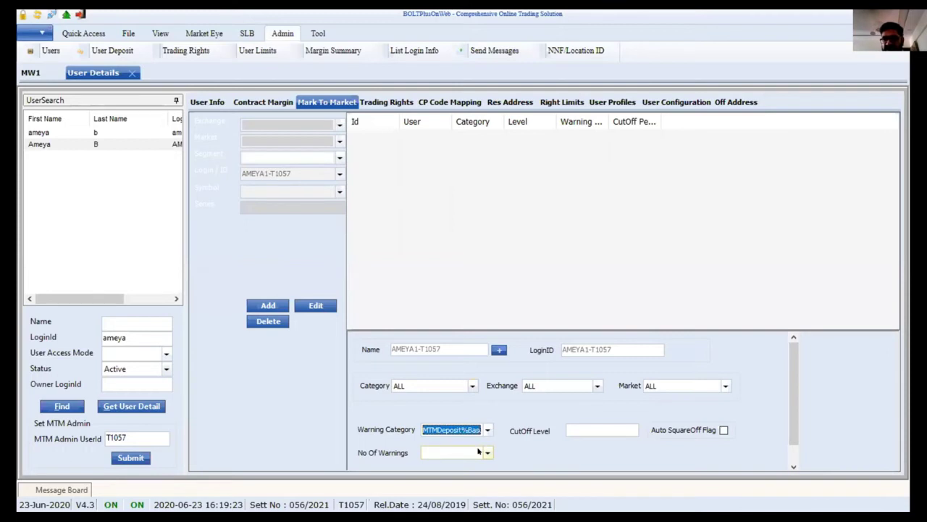
{"action": "key", "text": "Tab"}
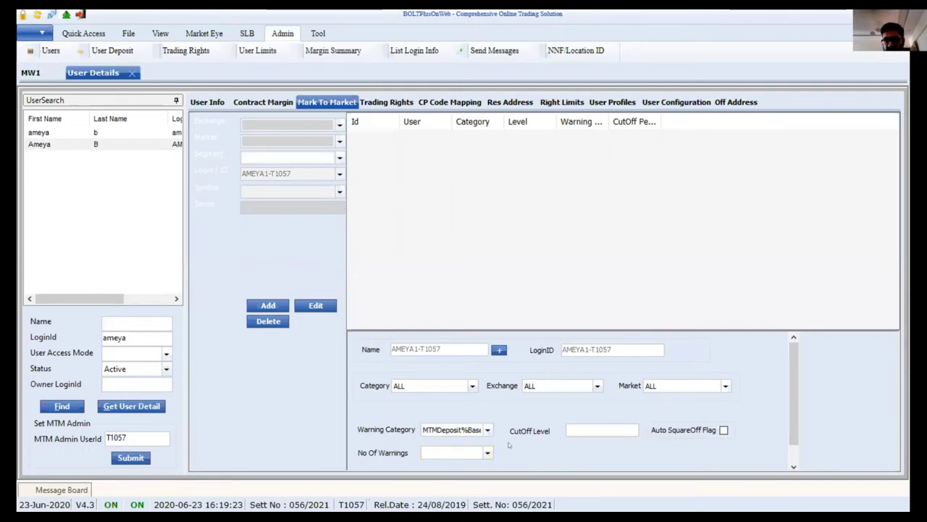
{"action": "left_click", "coordinate": [487, 452]}
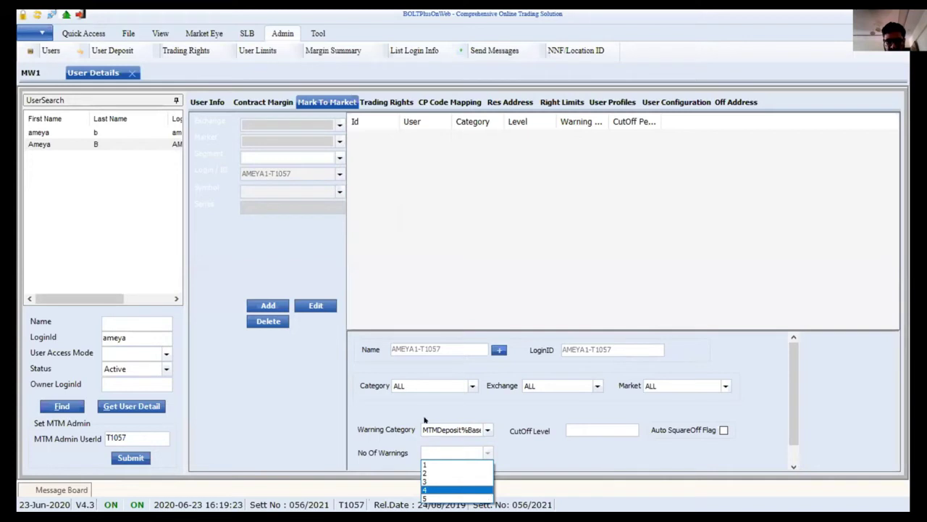
{"action": "scroll", "coordinate": [425, 420], "scroll_direction": "down", "scroll_amount": 1}
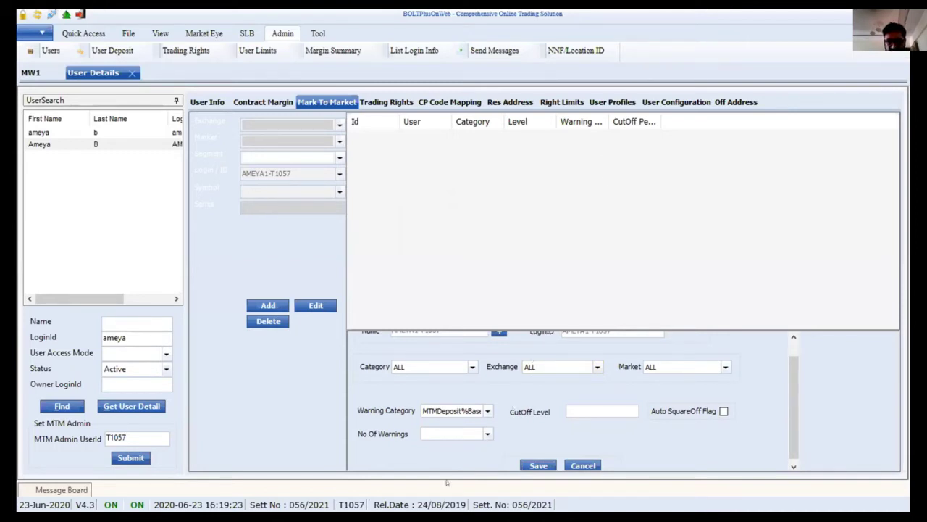
{"action": "left_click", "coordinate": [487, 434]}
{"action": "left_click", "coordinate": [439, 455]}
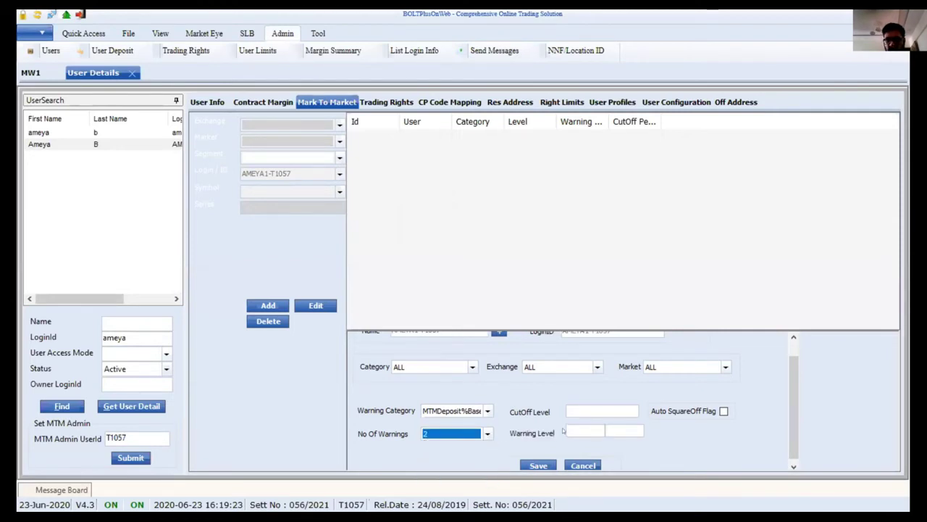
Step: Set the two Mark To Market warning levels to 60 and 70
{"action": "left_click", "coordinate": [568, 430]}
{"action": "type", "text": "5"}
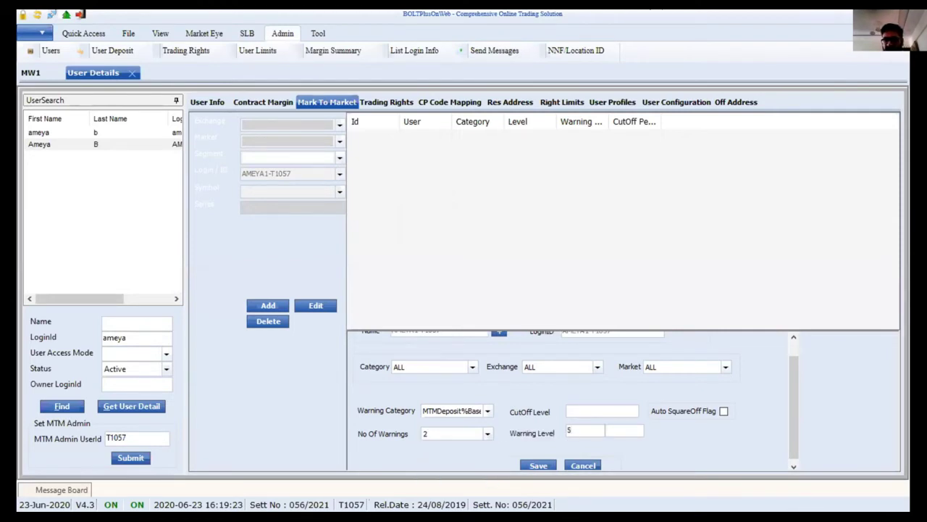
{"action": "key", "text": "BackSpace"}
{"action": "type", "text": "60"}
{"action": "type", "text": "70"}
{"action": "left_click", "coordinate": [575, 430]}
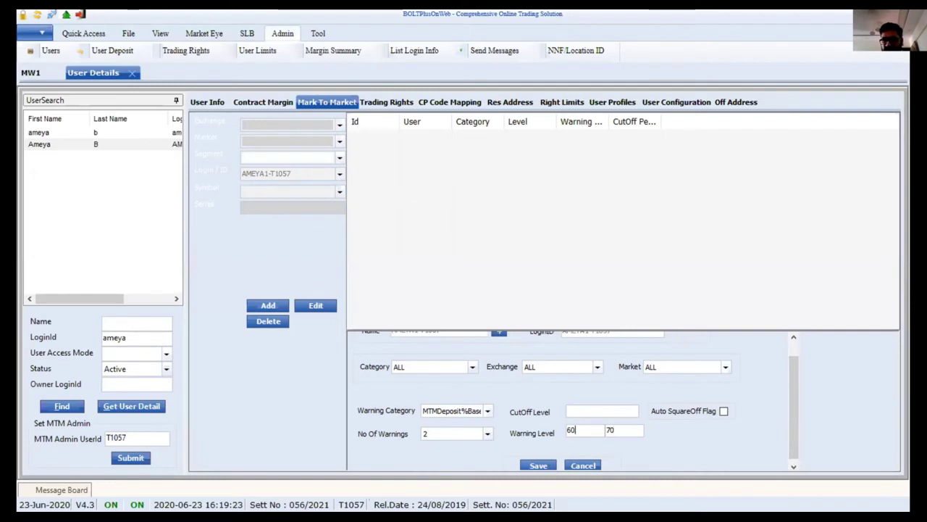
Step: Set the Mark To Market CutOff Level to 80
{"action": "key", "text": "shift+Tab"}
{"action": "key", "text": "shift+Tab"}
{"action": "type", "text": "80"}
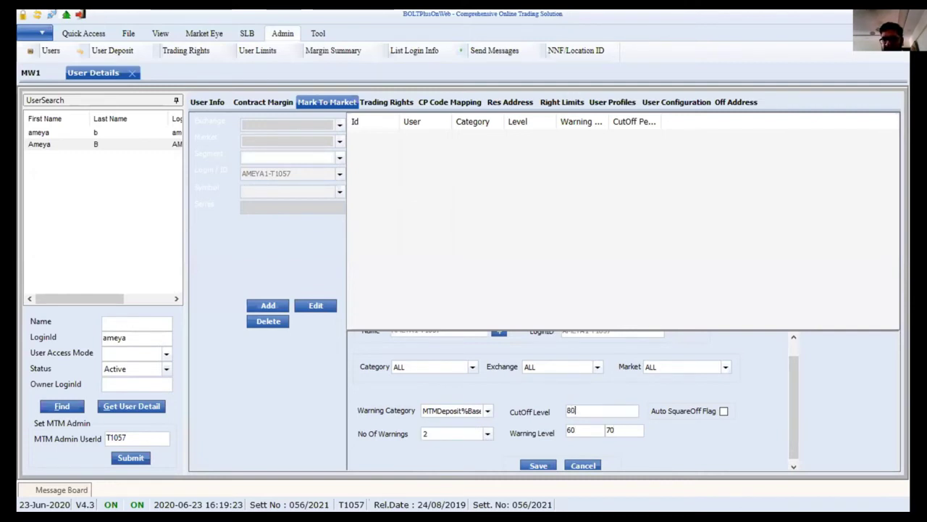
{"action": "left_click", "coordinate": [578, 430]}
{"action": "left_click", "coordinate": [575, 410]}
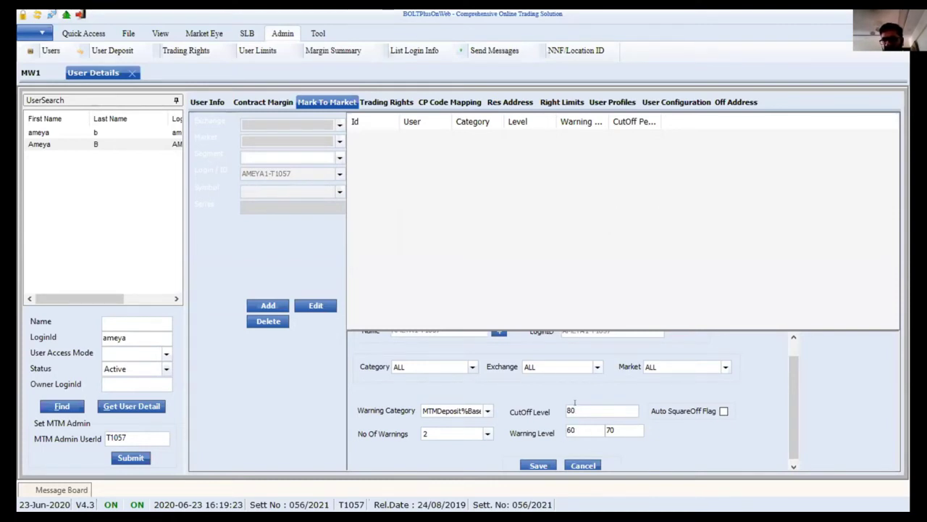
Step: Enable the Auto SquareOff Flag and save the Mark To Market entry
{"action": "left_click", "coordinate": [723, 411]}
{"action": "left_click", "coordinate": [536, 462]}
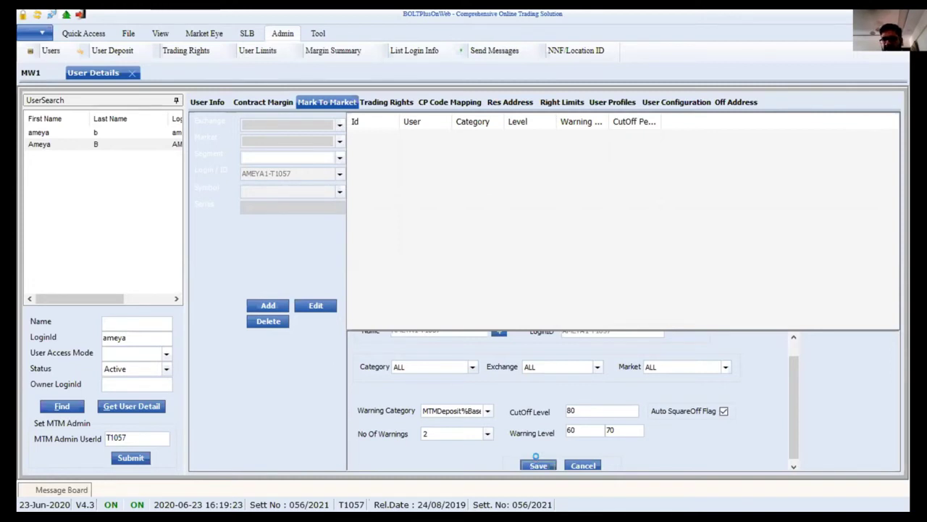
{"action": "left_click", "coordinate": [552, 280]}
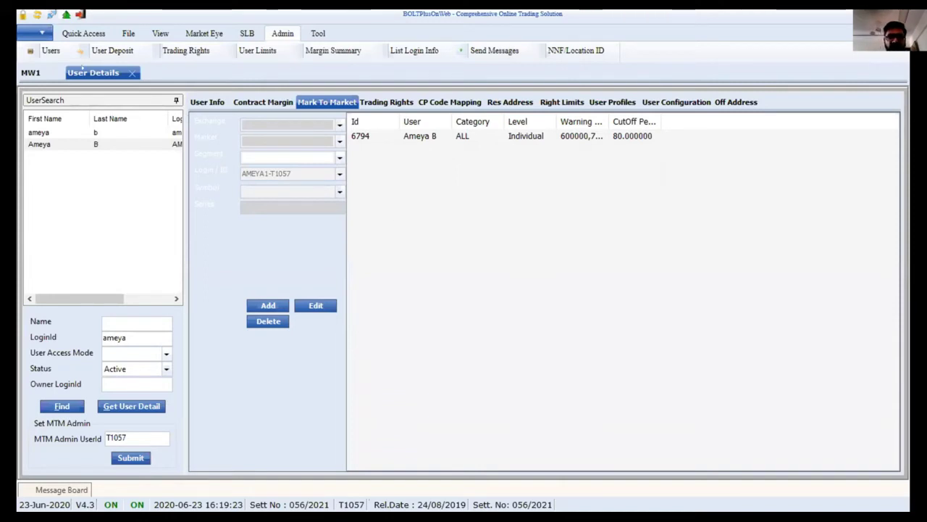
Step: View the MTM blocked users and their unblock, open position and square-off options, and close the window
{"action": "left_click", "coordinate": [31, 33]}
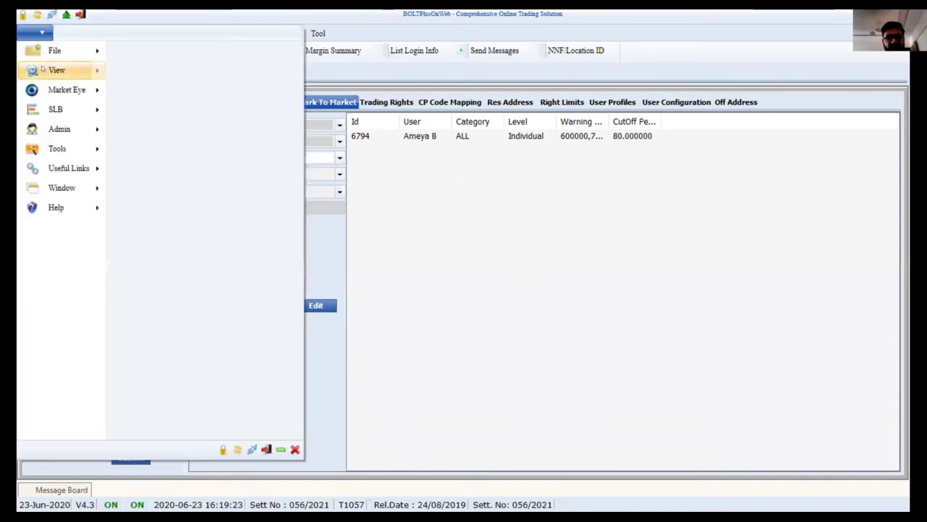
{"action": "mouse_move", "coordinate": [42, 69]}
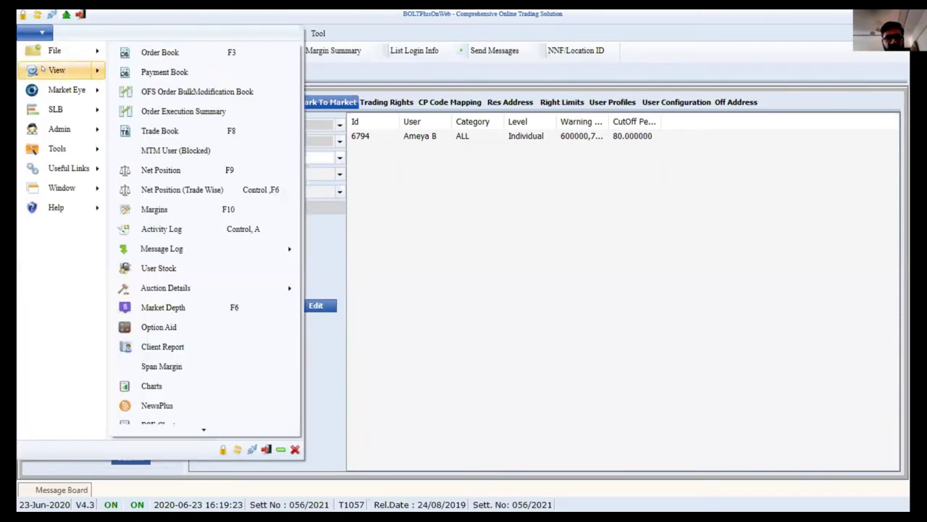
{"action": "left_click", "coordinate": [184, 150]}
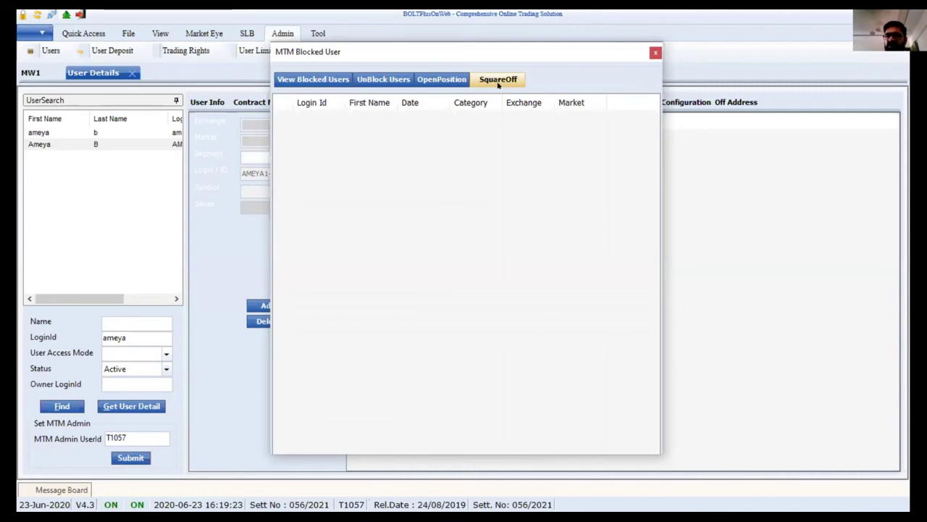
{"action": "left_click", "coordinate": [652, 55]}
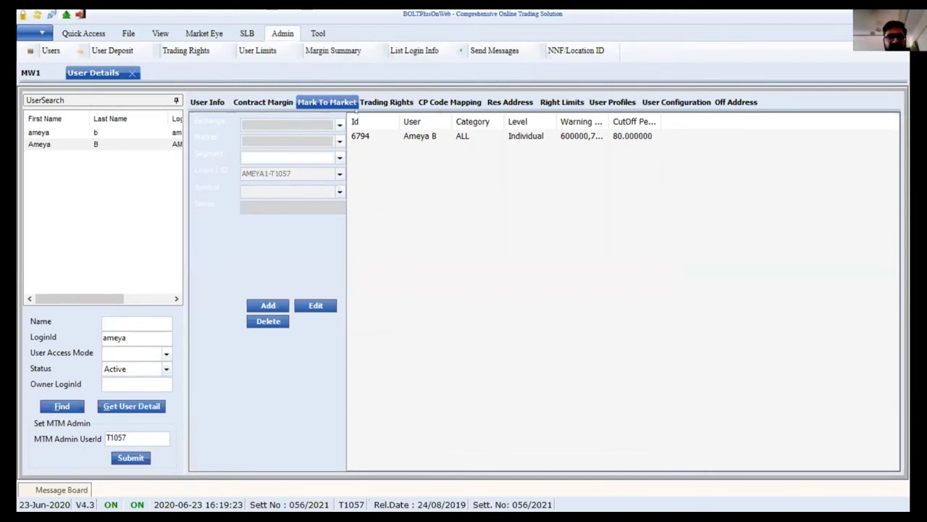
Step: Open the User Risk Preferences from the surveillance functions and start a new entry
{"action": "left_click", "coordinate": [34, 33]}
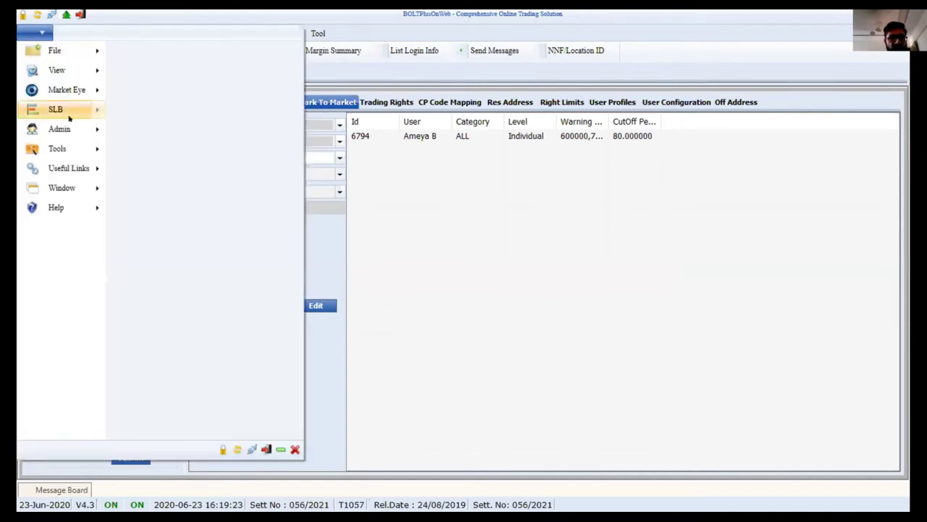
{"action": "mouse_move", "coordinate": [61, 129]}
{"action": "mouse_move", "coordinate": [203, 92]}
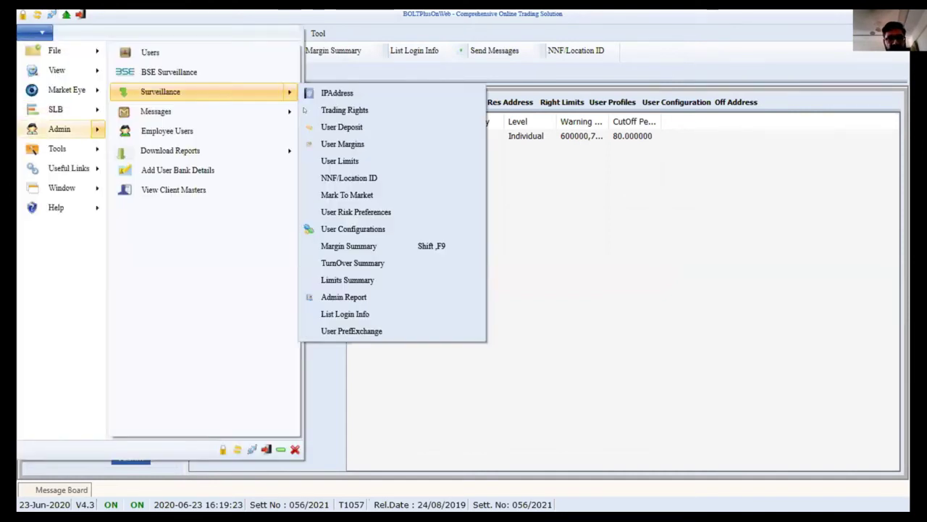
{"action": "left_click", "coordinate": [373, 210]}
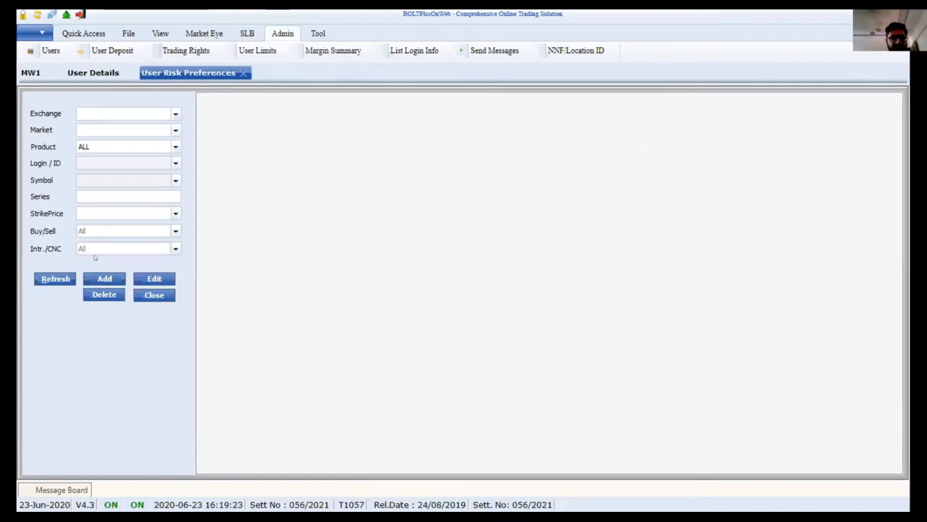
{"action": "left_click", "coordinate": [104, 278]}
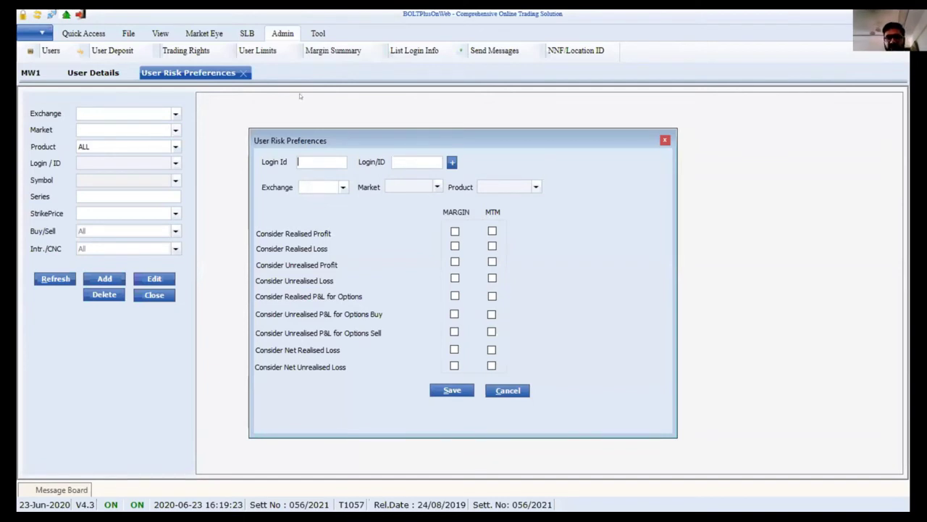
Step: Enable Consider Realised Profit and Consider Realised Loss for MARGIN in the new risk preference
{"action": "left_click", "coordinate": [455, 231]}
{"action": "left_click", "coordinate": [455, 247]}
{"action": "left_click", "coordinate": [455, 231]}
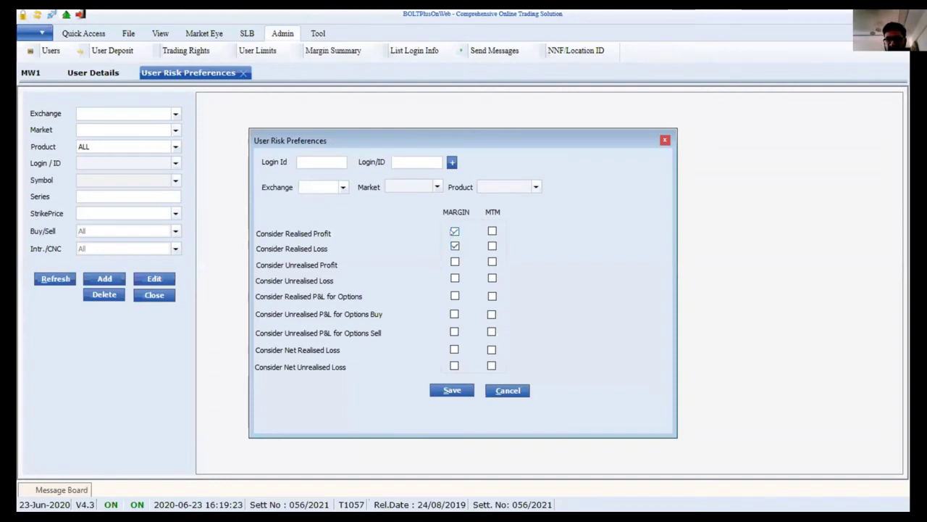
Step: Try out Consider Realised Loss and Consider Unrealised Loss for MARGIN, then clear both options again
{"action": "left_click", "coordinate": [454, 246]}
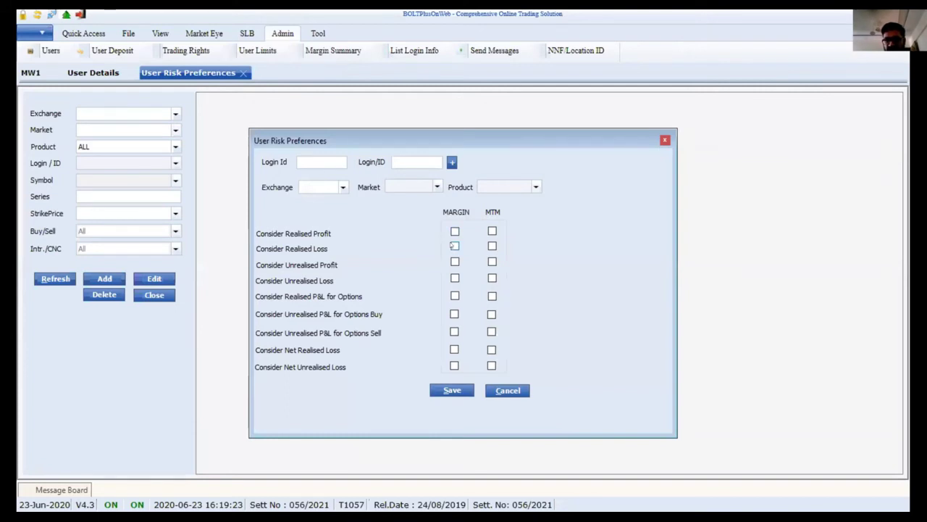
{"action": "left_click", "coordinate": [454, 247]}
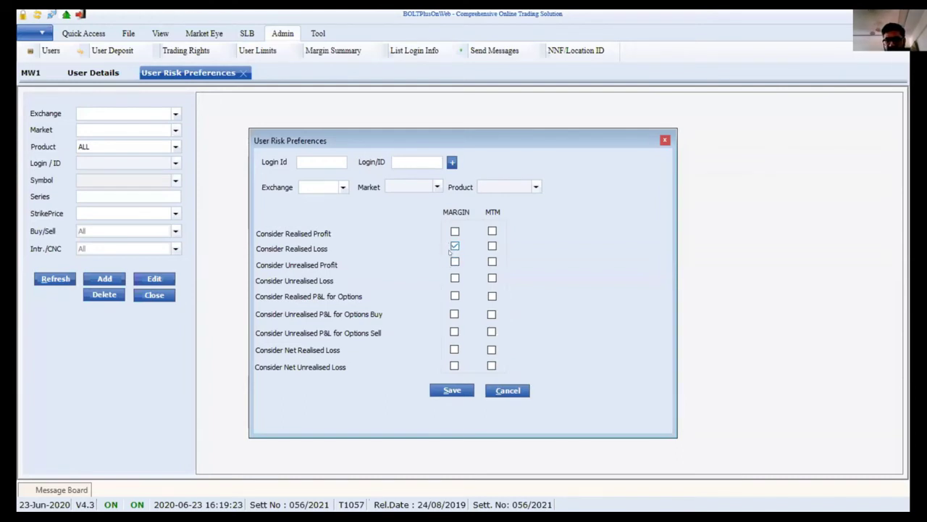
{"action": "left_click", "coordinate": [453, 278]}
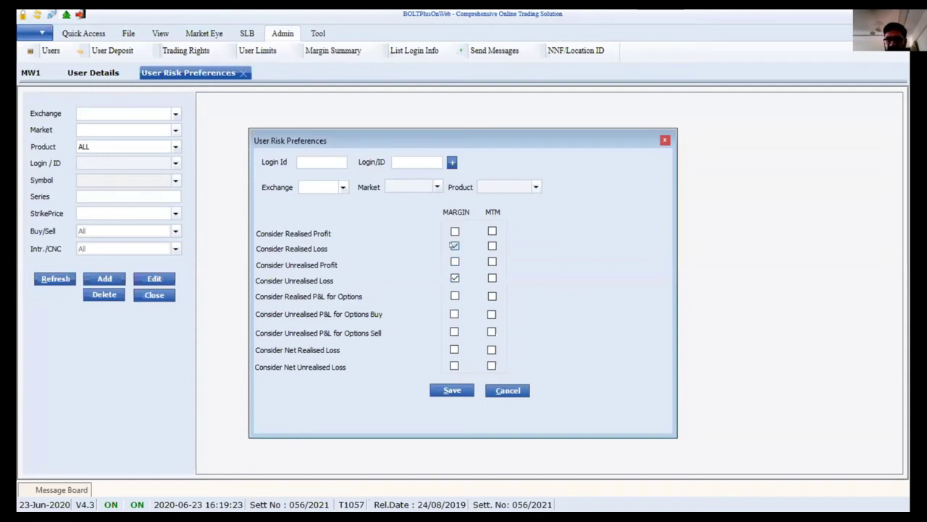
{"action": "left_click", "coordinate": [454, 246]}
{"action": "left_click", "coordinate": [454, 276]}
Step: Enable Consider Net Realised Loss and Consider Net Unrealised Loss for MARGIN and MTM, plus Consider Unrealised P&L for Options Sell for MTM
{"action": "left_click", "coordinate": [454, 366]}
{"action": "left_click", "coordinate": [454, 349]}
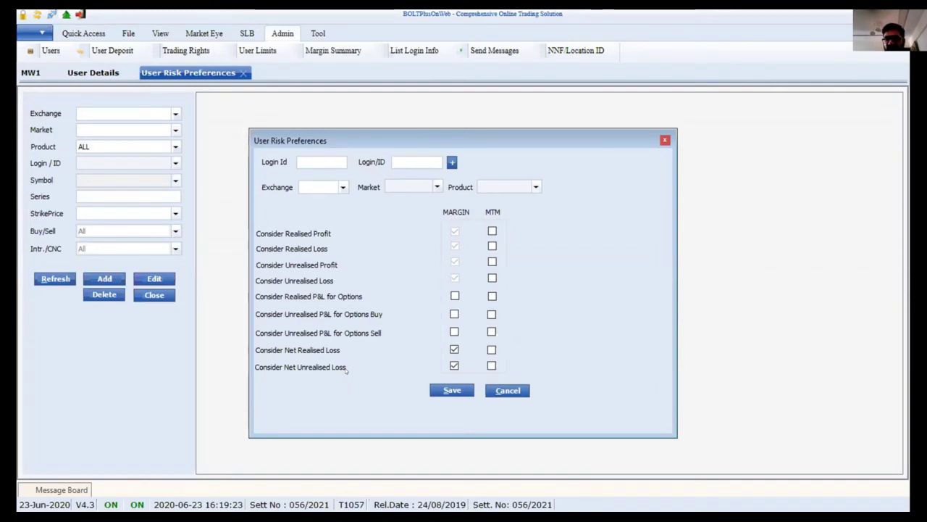
{"action": "left_click", "coordinate": [492, 349]}
{"action": "left_click", "coordinate": [492, 365]}
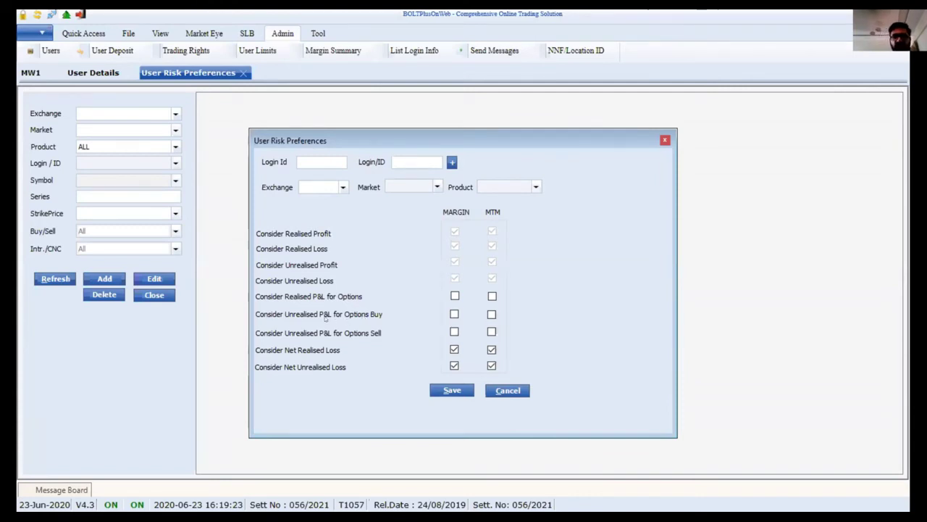
{"action": "left_click", "coordinate": [491, 331]}
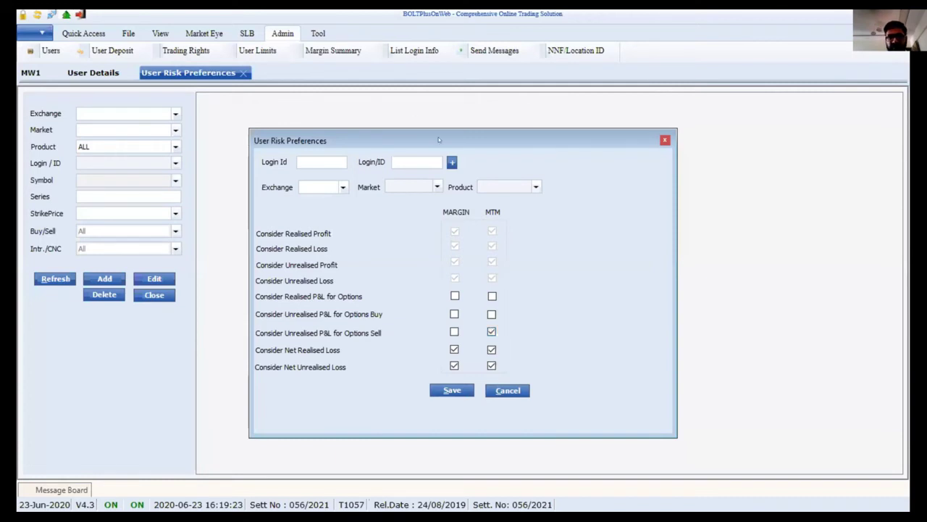
Step: Search for the user by login ID and assign that user to the new risk preference
{"action": "left_click", "coordinate": [451, 162]}
{"action": "type", "text": "ameya1"}
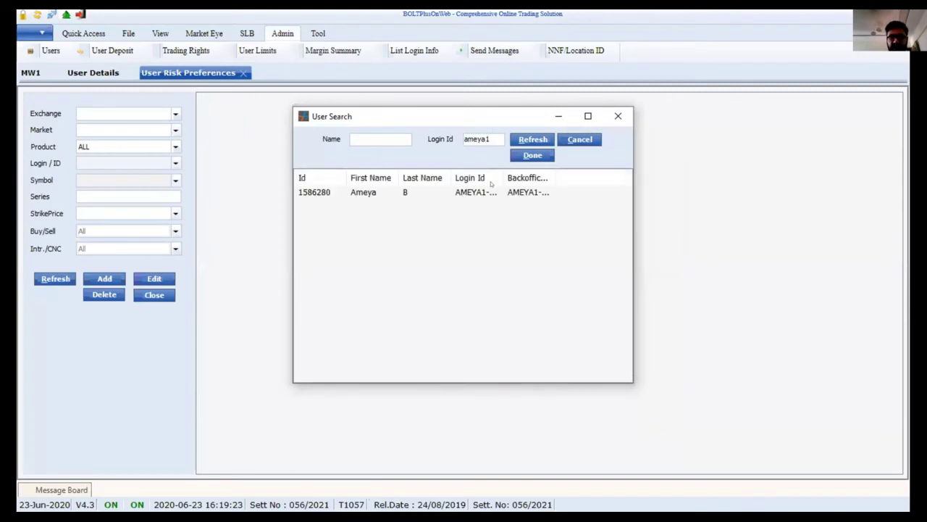
{"action": "left_click", "coordinate": [492, 192]}
{"action": "double_click", "coordinate": [492, 192]}
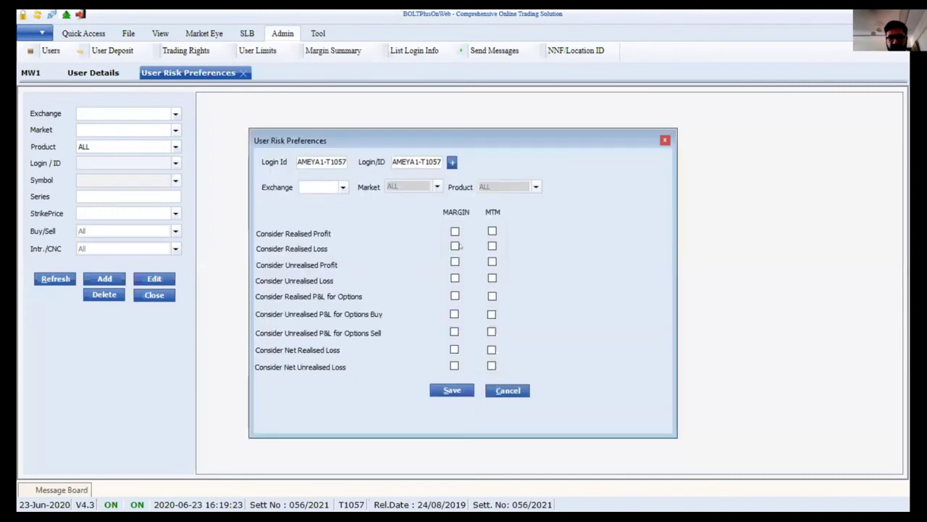
Step: For the chosen user, enable both net loss options for MARGIN and MTM, and Consider Unrealised P&L for Options Sell for MTM
{"action": "left_click", "coordinate": [454, 365]}
{"action": "left_click", "coordinate": [454, 349]}
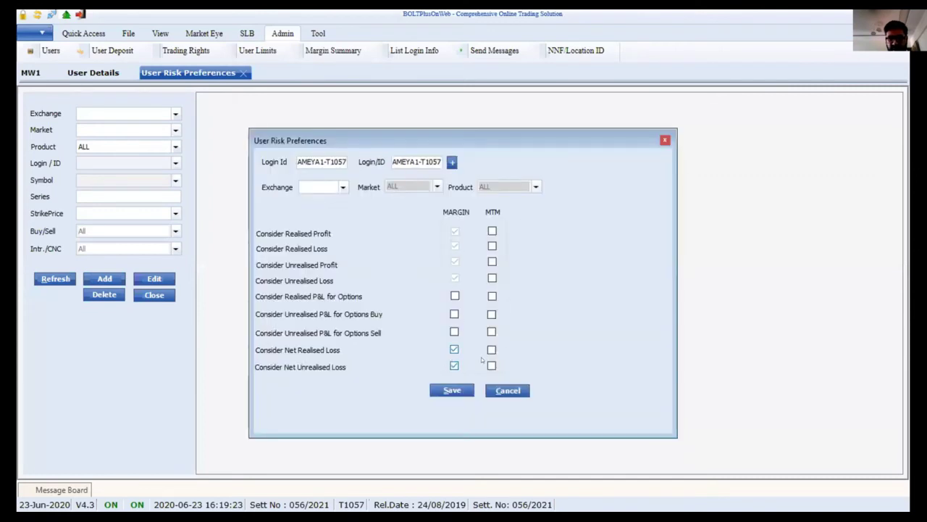
{"action": "left_click", "coordinate": [491, 365]}
{"action": "left_click", "coordinate": [491, 349]}
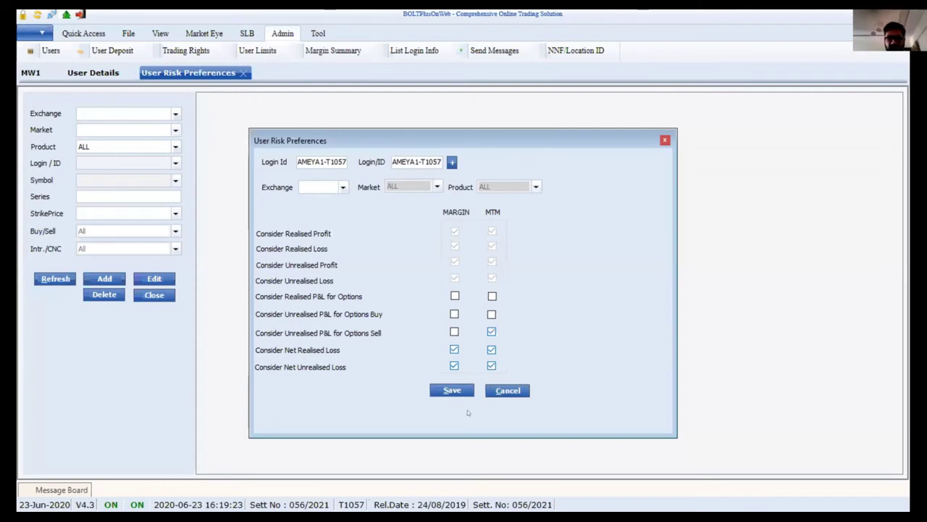
Step: Set the risk preference's exchange to ALL and save the entry
{"action": "left_click", "coordinate": [455, 390]}
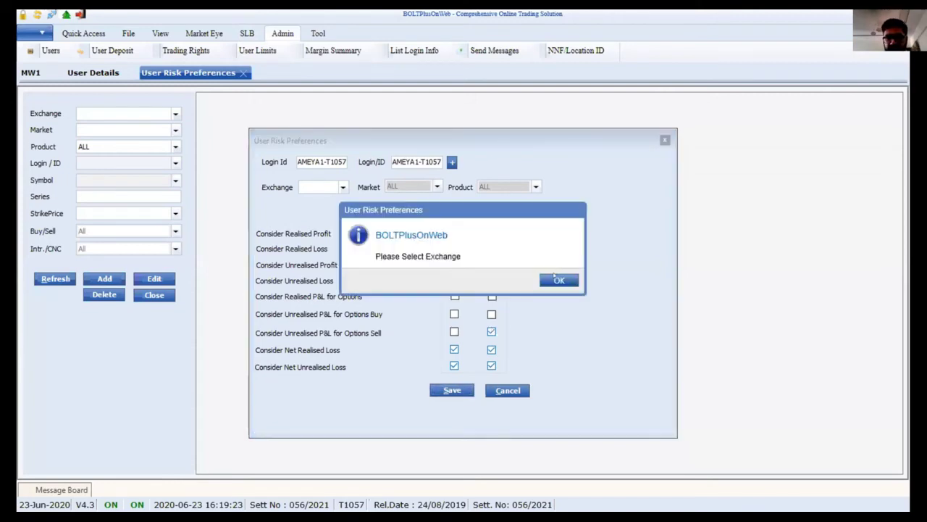
{"action": "left_click", "coordinate": [556, 279]}
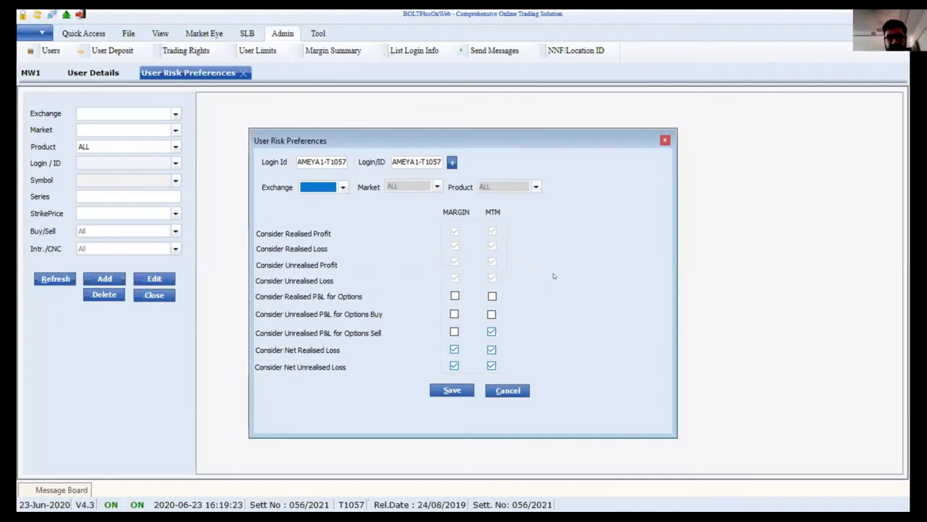
{"action": "left_click", "coordinate": [452, 389]}
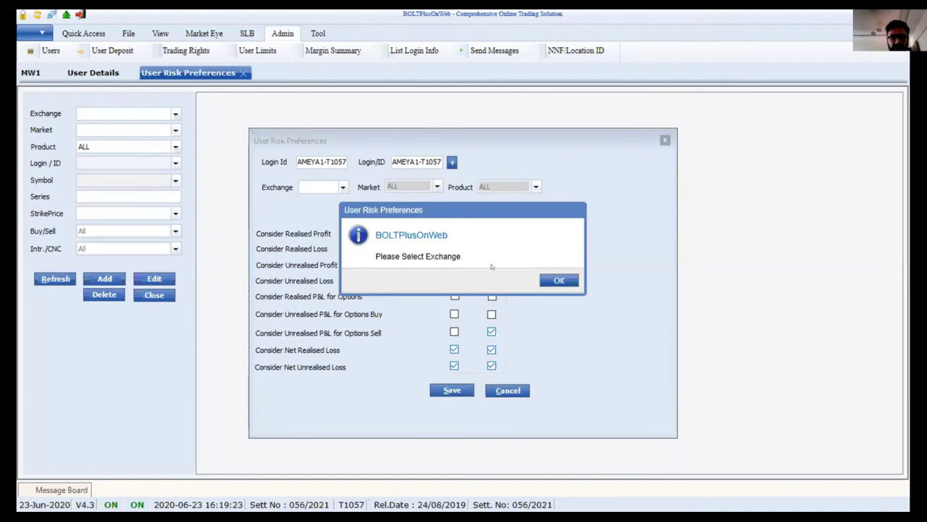
{"action": "left_click", "coordinate": [557, 281]}
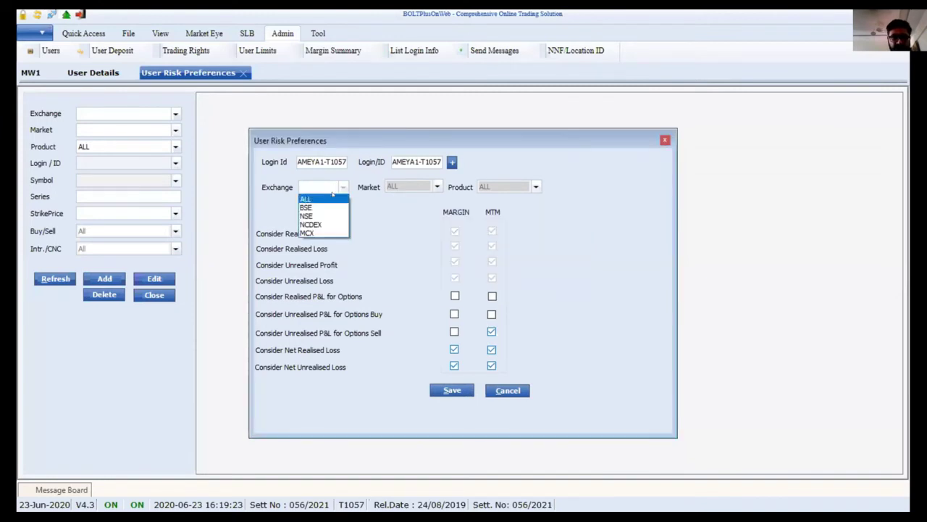
{"action": "left_click", "coordinate": [331, 198]}
{"action": "left_click", "coordinate": [452, 390]}
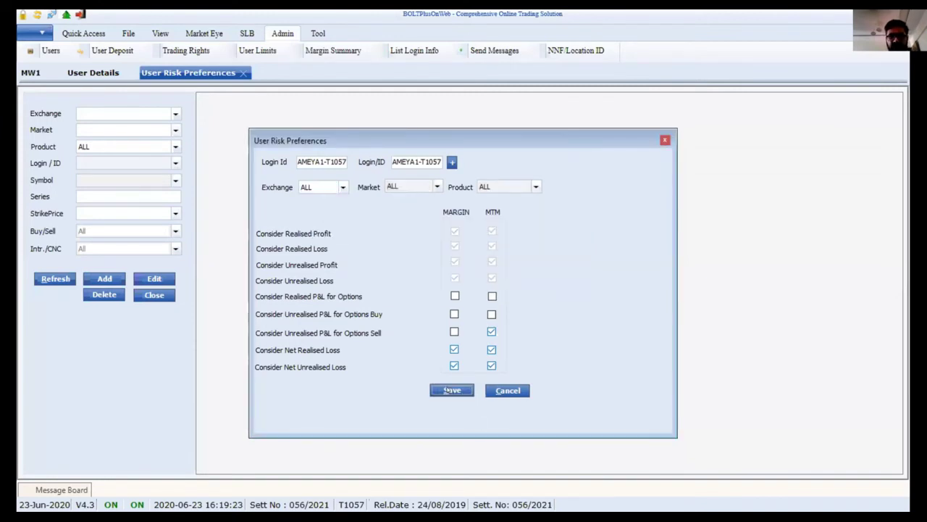
{"action": "left_click", "coordinate": [556, 280]}
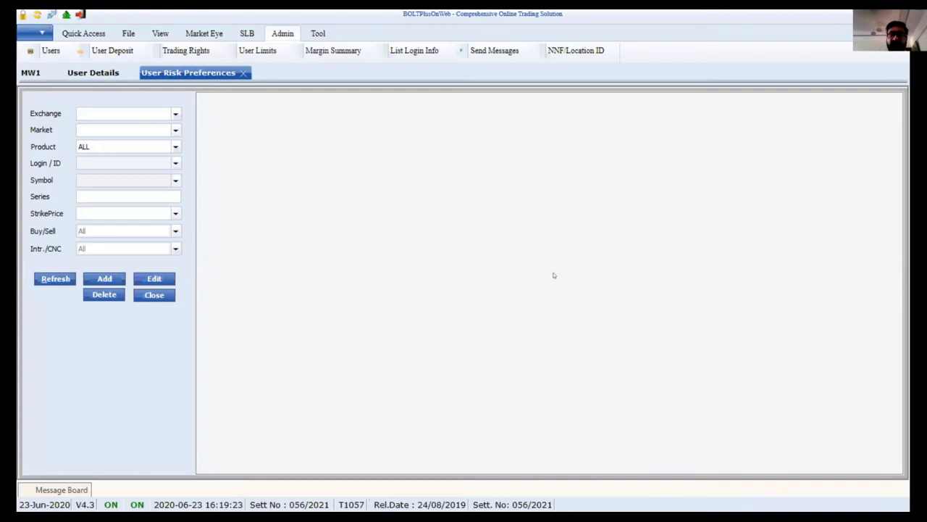
Step: Open the User Deposit function and try to refresh the deposit list without choosing a user
{"action": "left_click", "coordinate": [112, 50]}
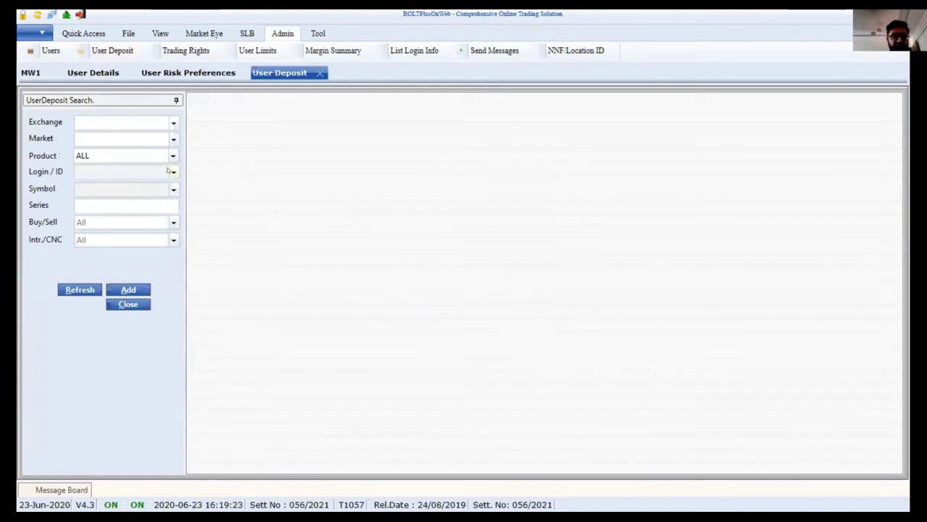
{"action": "left_click", "coordinate": [79, 289]}
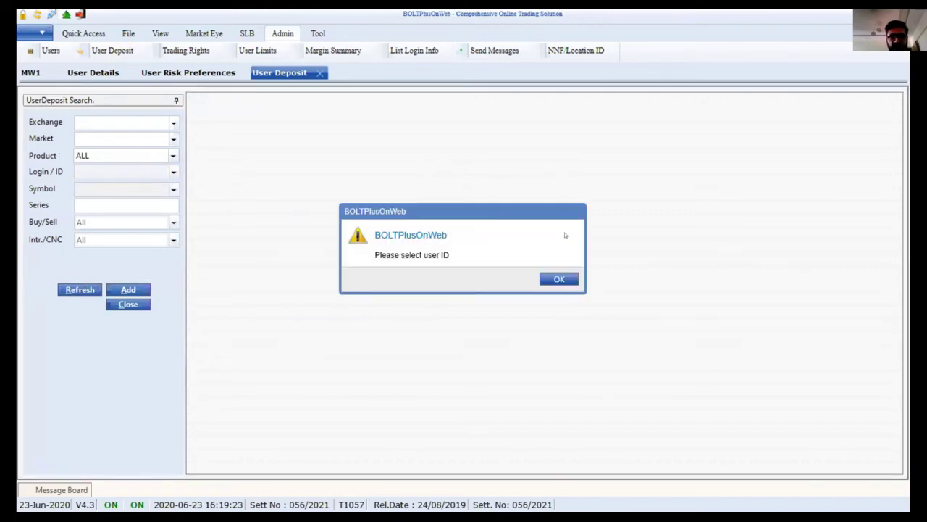
{"action": "left_click", "coordinate": [559, 279]}
Step: Download the full client master
{"action": "left_click", "coordinate": [318, 33]}
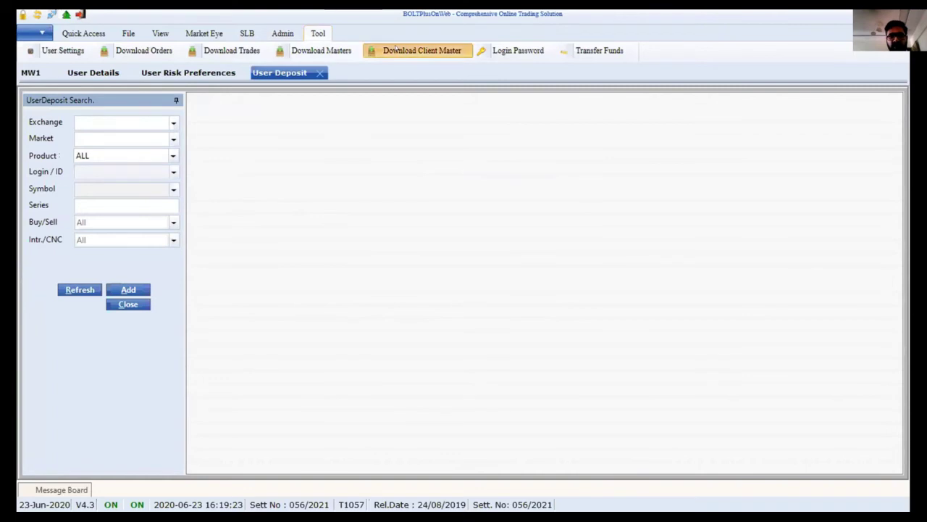
{"action": "left_click", "coordinate": [398, 50]}
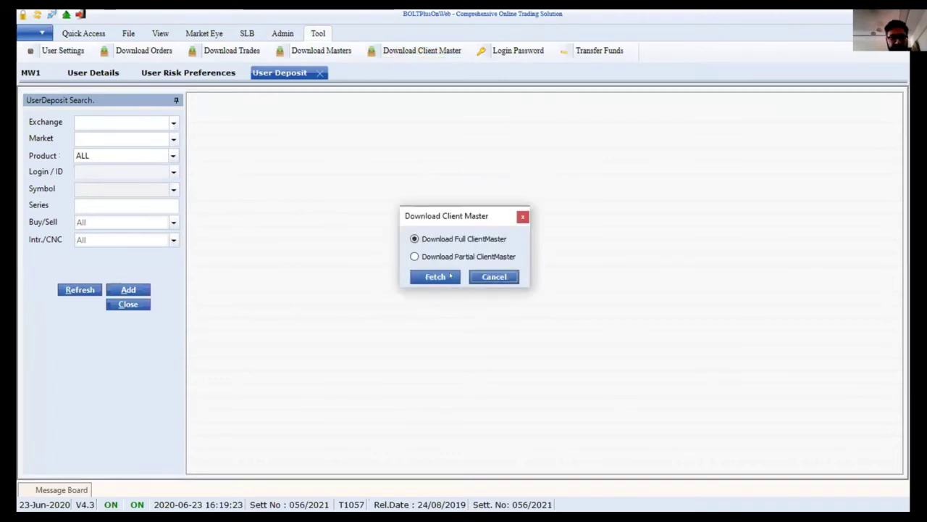
{"action": "left_click", "coordinate": [450, 276]}
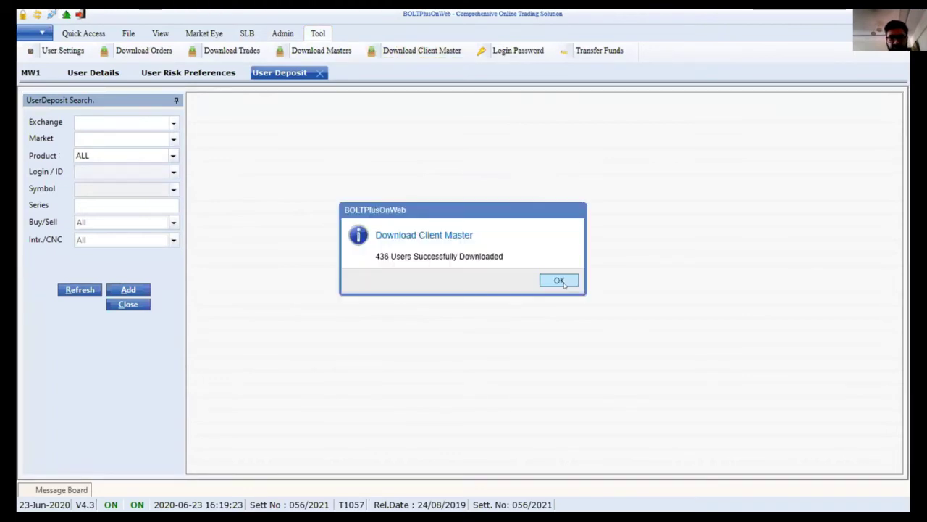
{"action": "left_click", "coordinate": [557, 280]}
Step: Select the user's login ID in the User Deposit search and list that user's deposits
{"action": "type", "text": "amey"}
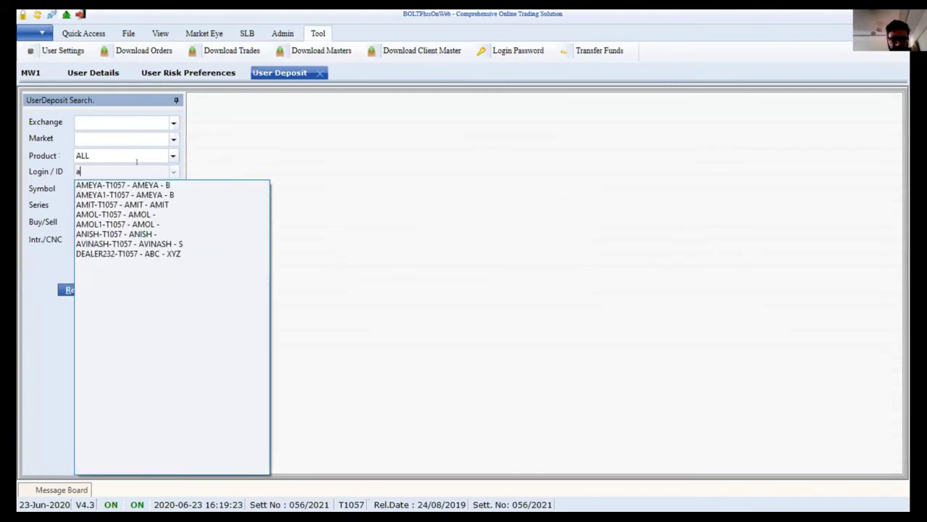
{"action": "key", "text": "Down"}
{"action": "key", "text": "Down"}
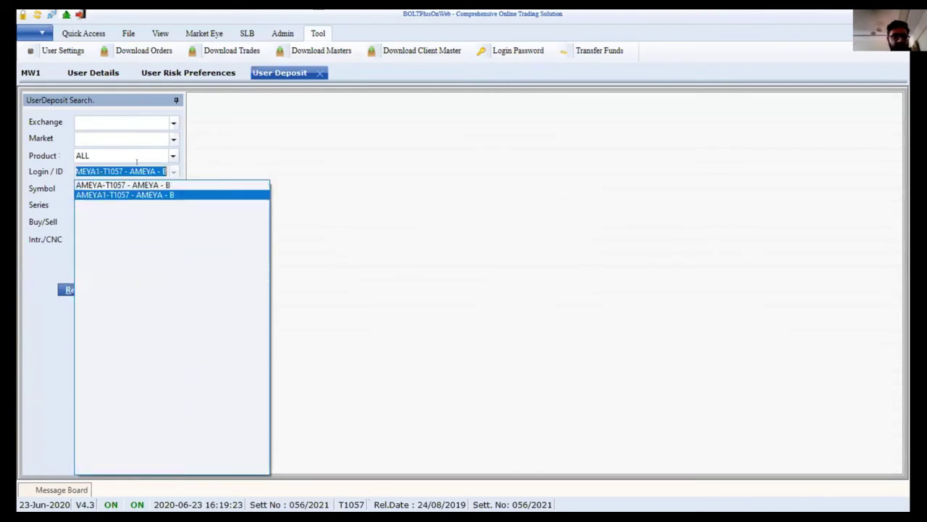
{"action": "key", "text": "Return"}
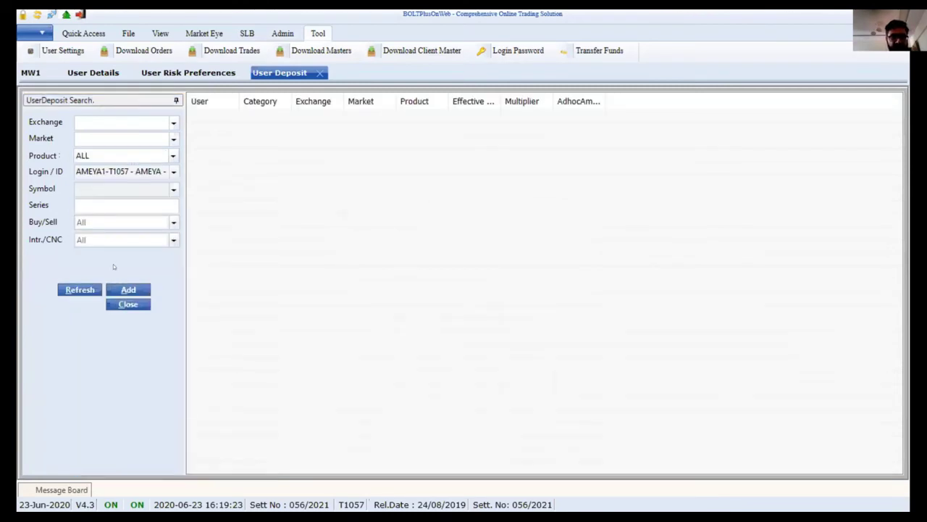
Step: Start a new deposit entry for the user with a user-level cash deposit of 100000
{"action": "left_click", "coordinate": [135, 288]}
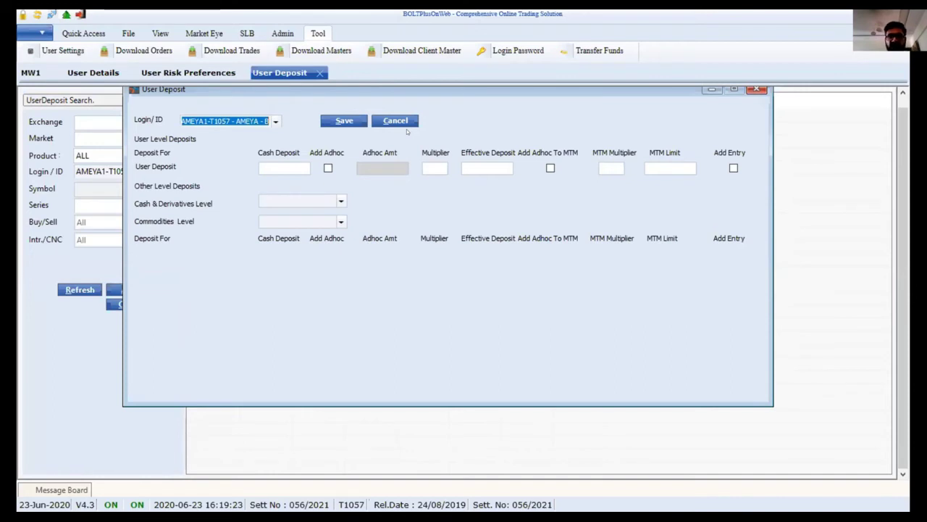
{"action": "left_click", "coordinate": [283, 166]}
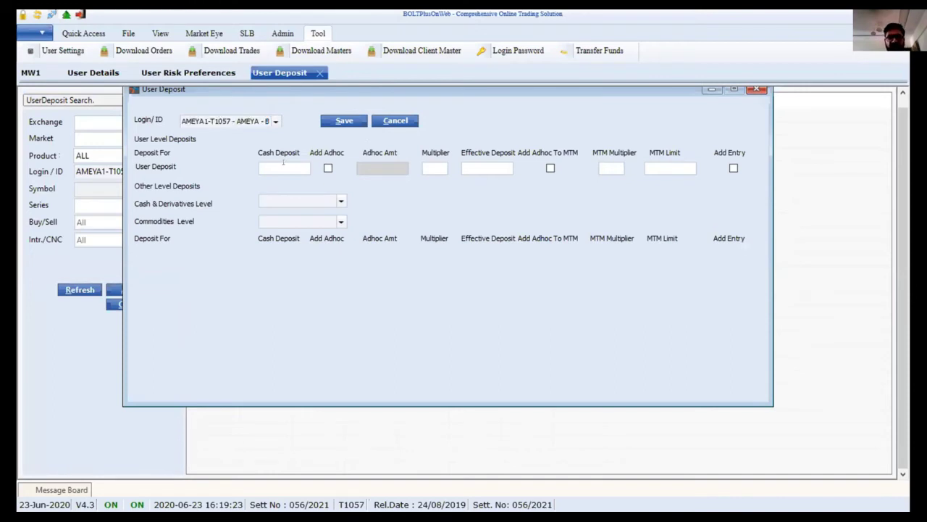
{"action": "type", "text": "100000"}
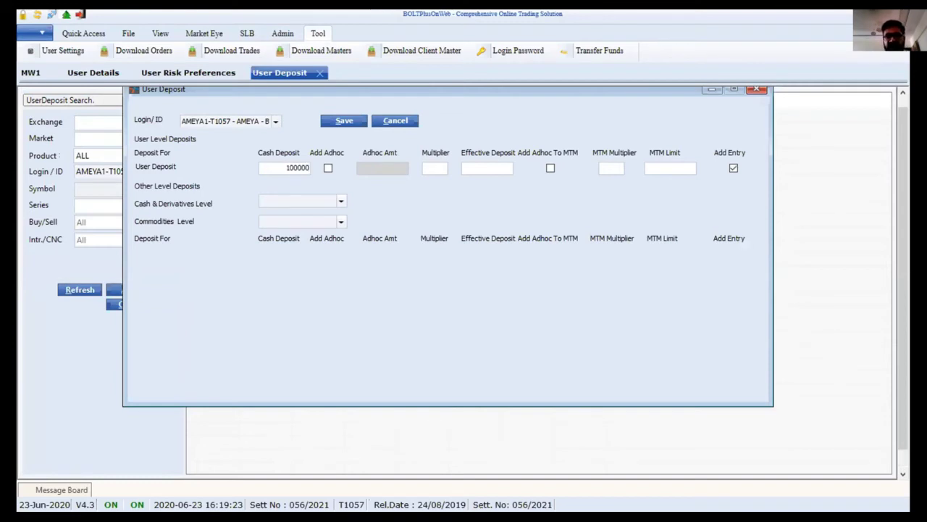
Step: Add an adhoc amount of 20000 to the user deposit and set its multiplier to 1 and MTM multiplier to .9
{"action": "left_click", "coordinate": [328, 168]}
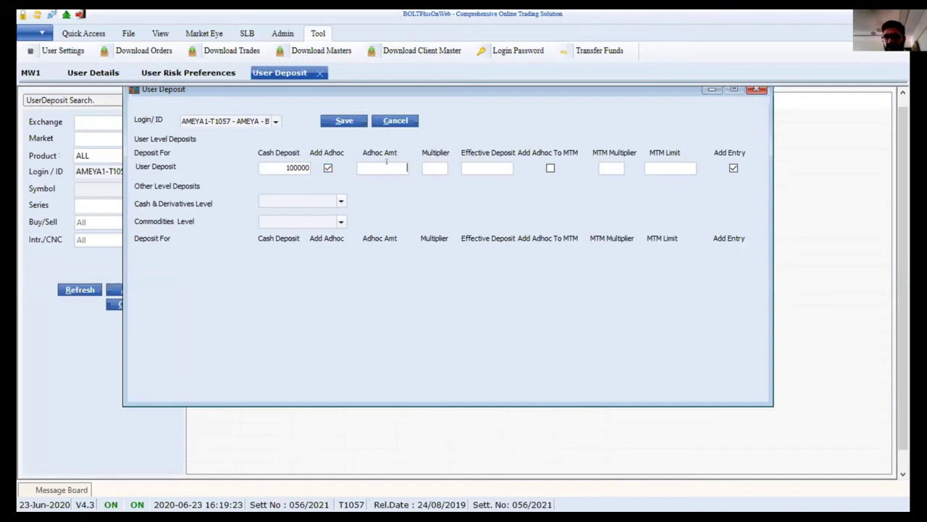
{"action": "type", "text": "20000"}
{"action": "key", "text": "Tab"}
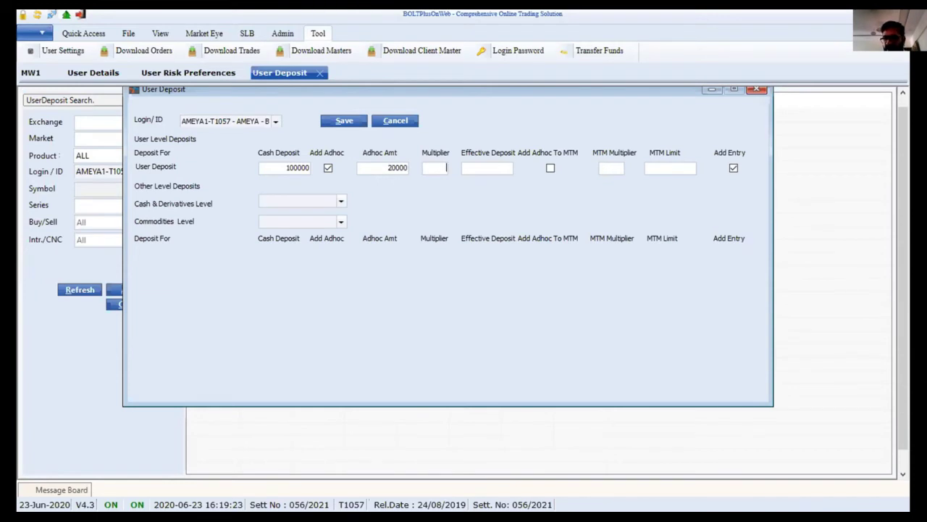
{"action": "type", "text": "2"}
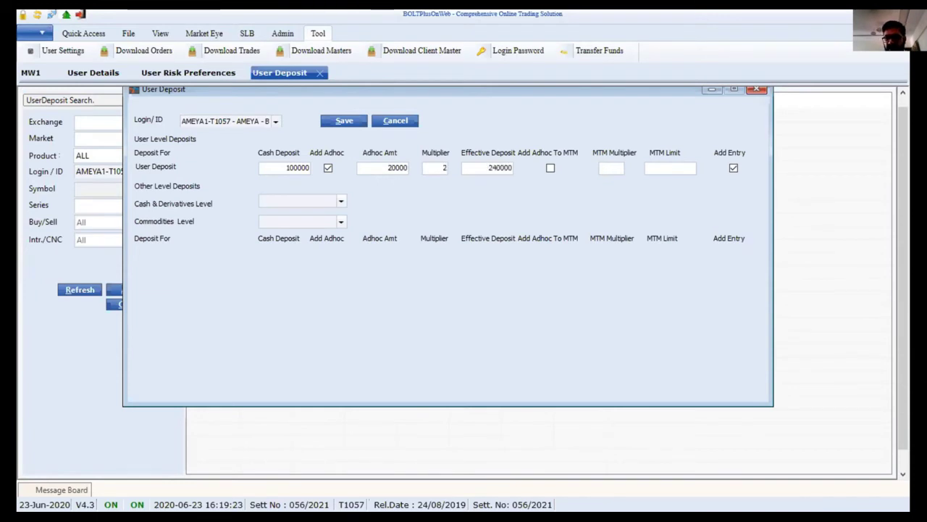
{"action": "key", "text": "BackSpace"}
{"action": "type", "text": "1"}
{"action": "left_click", "coordinate": [607, 165]}
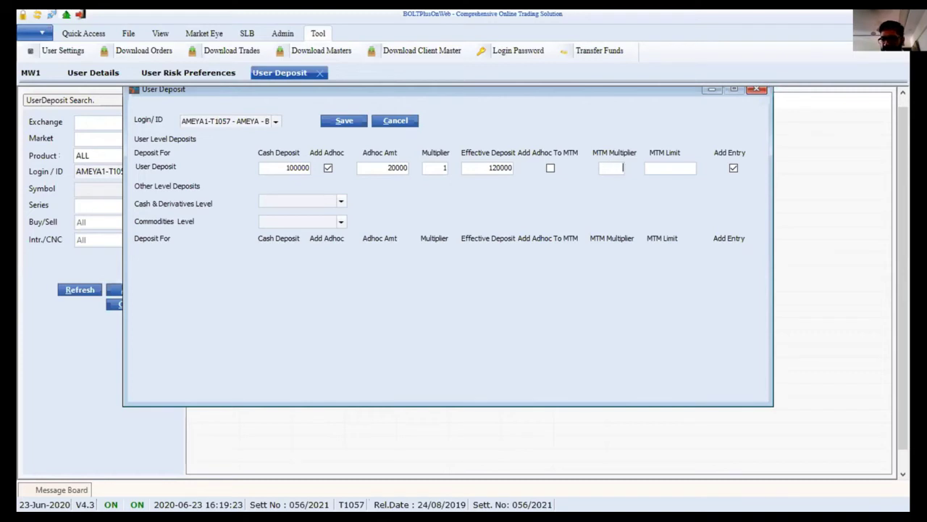
{"action": "type", "text": ".9"}
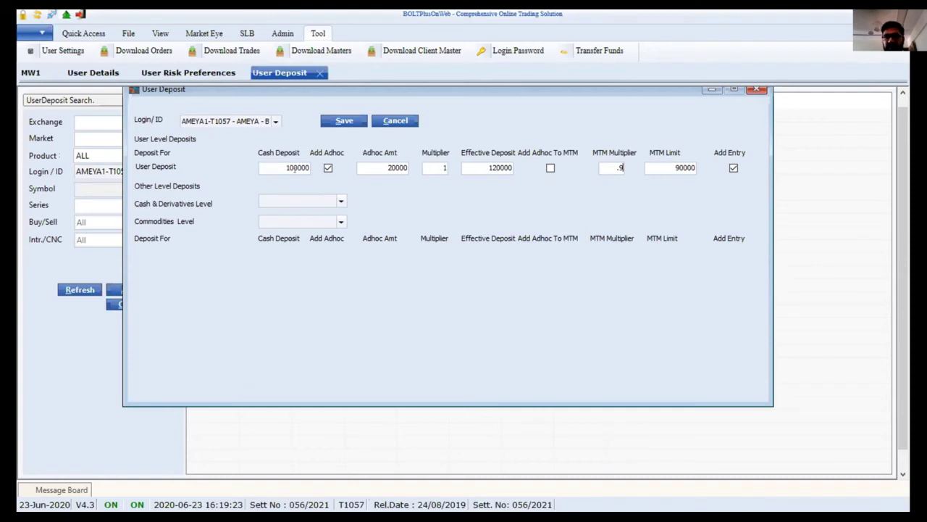
Step: Set the other deposit levels to Securities and Commodities, and enter a cash deposit of 20000 for Securities
{"action": "left_click", "coordinate": [340, 200]}
{"action": "left_click", "coordinate": [323, 221]}
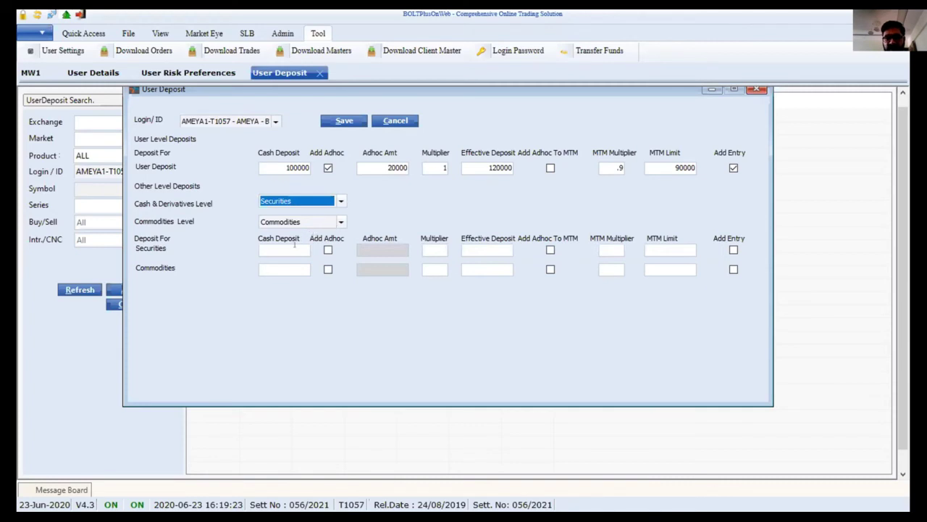
{"action": "left_click", "coordinate": [294, 248]}
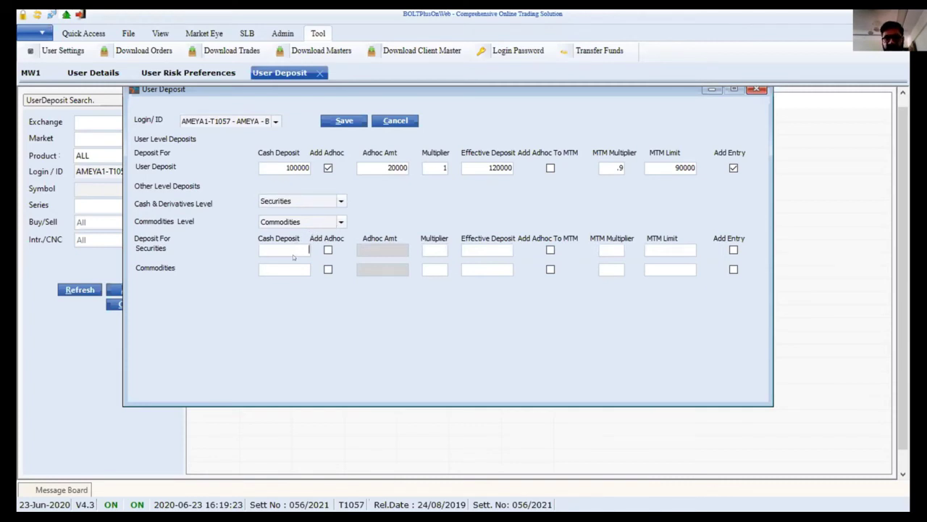
{"action": "type", "text": "20000"}
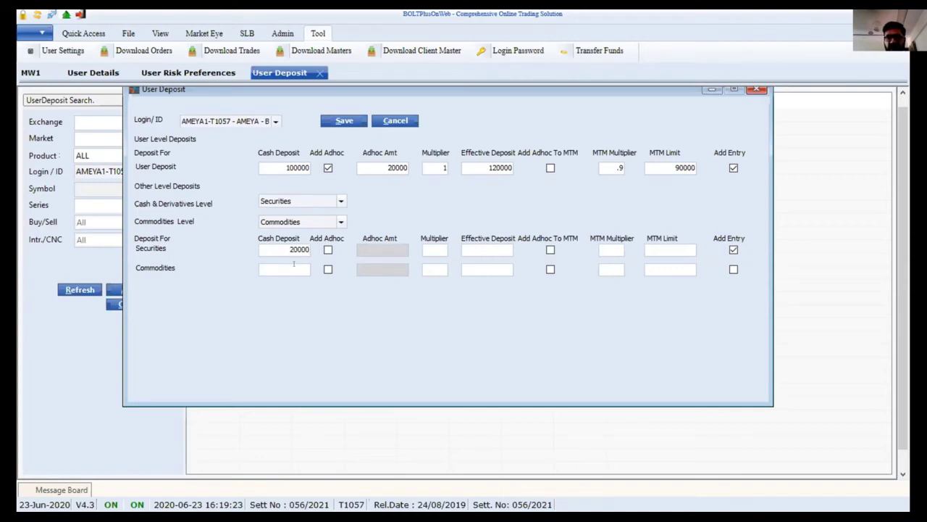
Step: Enter a cash deposit of 80000 for Commodities and switch the Cash & Derivatives level to Exchange
{"action": "left_click", "coordinate": [293, 267]}
{"action": "type", "text": "80000"}
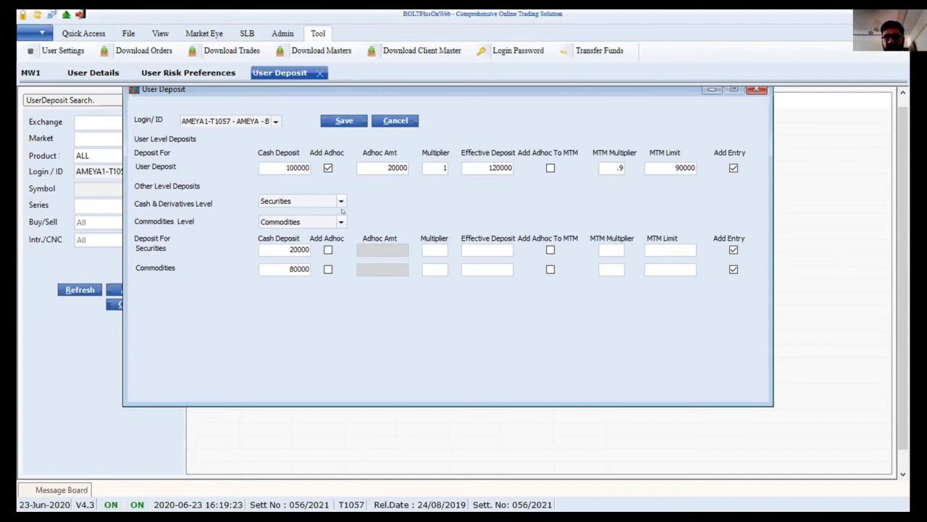
{"action": "left_click", "coordinate": [341, 201]}
{"action": "left_click", "coordinate": [333, 227]}
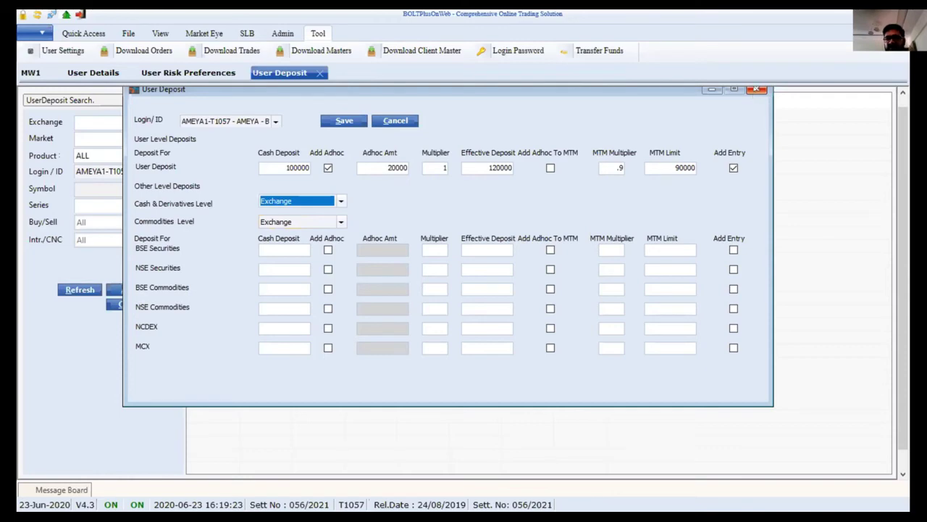
Step: Dismiss the deposit entry without saving and close the User Deposit, User Risk Preferences and User Details pages
{"action": "left_click", "coordinate": [756, 88]}
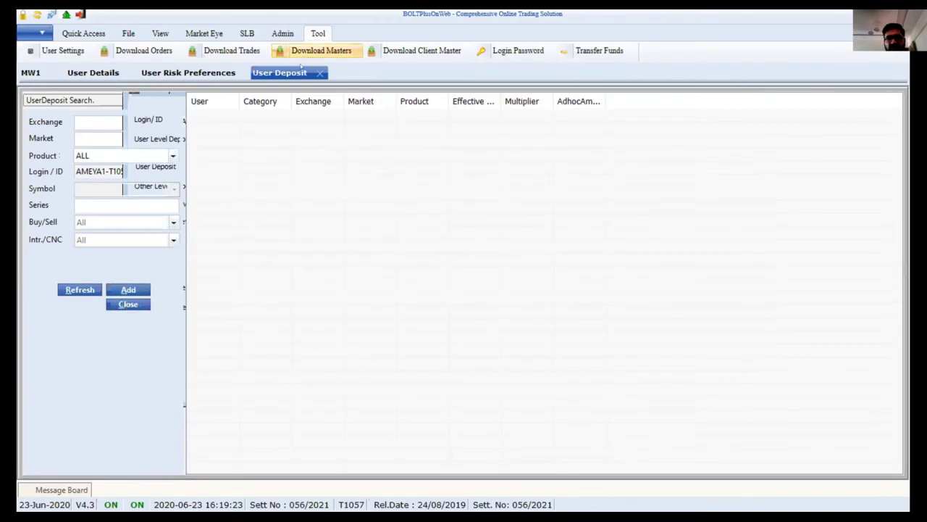
{"action": "left_click", "coordinate": [321, 75]}
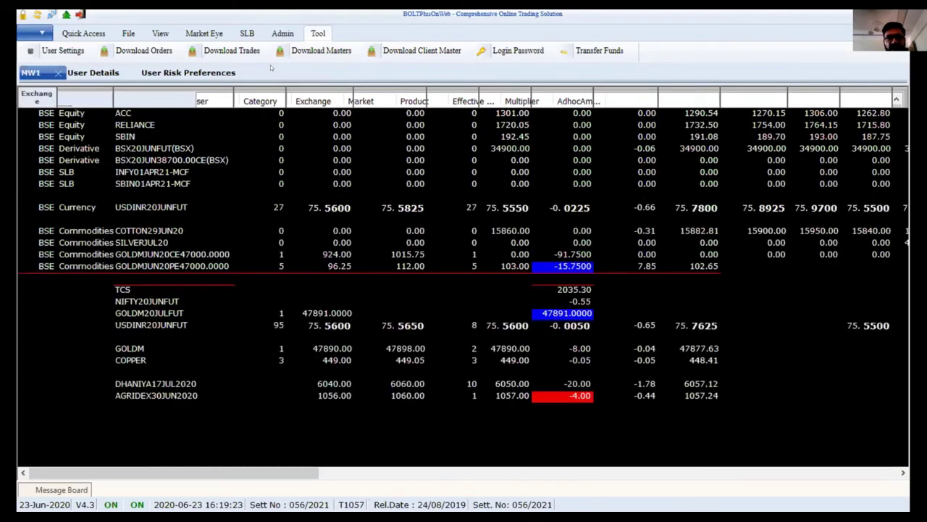
{"action": "left_click", "coordinate": [242, 72]}
{"action": "left_click", "coordinate": [125, 72]}
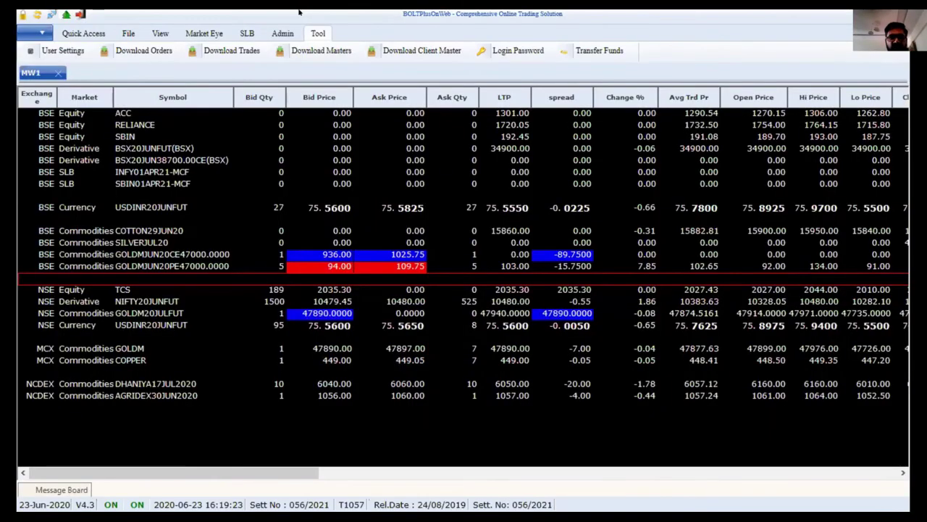
Step: Review the Margin Summary for all categories in a widened window, refresh it, and close it
{"action": "left_click", "coordinate": [283, 33]}
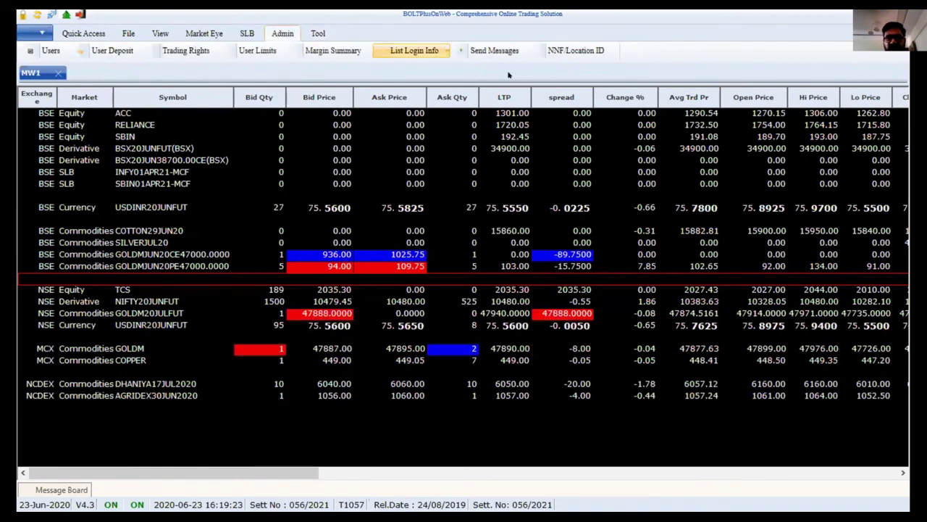
{"action": "left_click", "coordinate": [334, 53]}
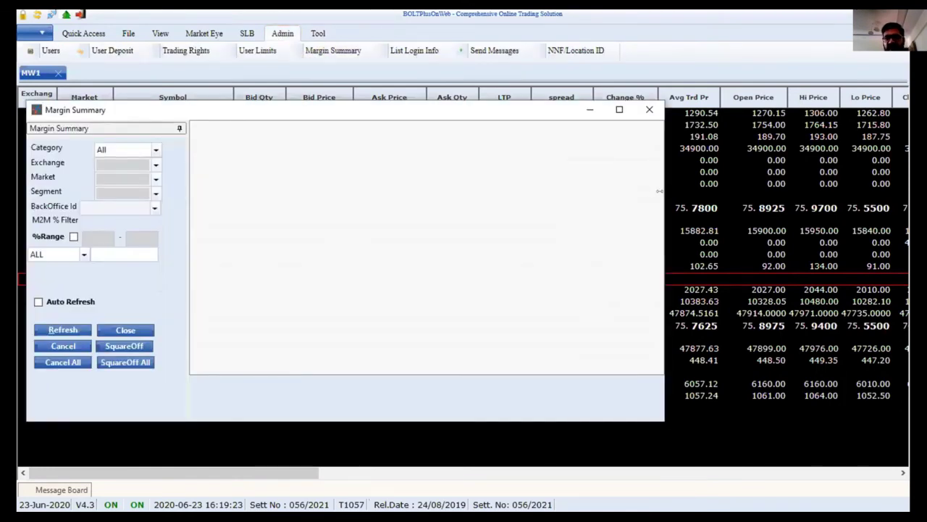
{"action": "left_click_drag", "start_coordinate": [660, 192], "coordinate": [891, 180]}
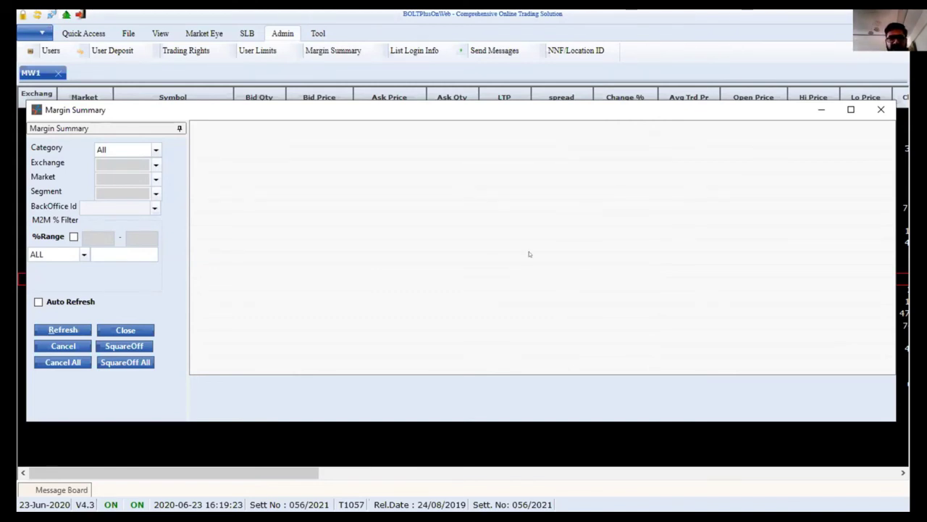
{"action": "left_click", "coordinate": [71, 329]}
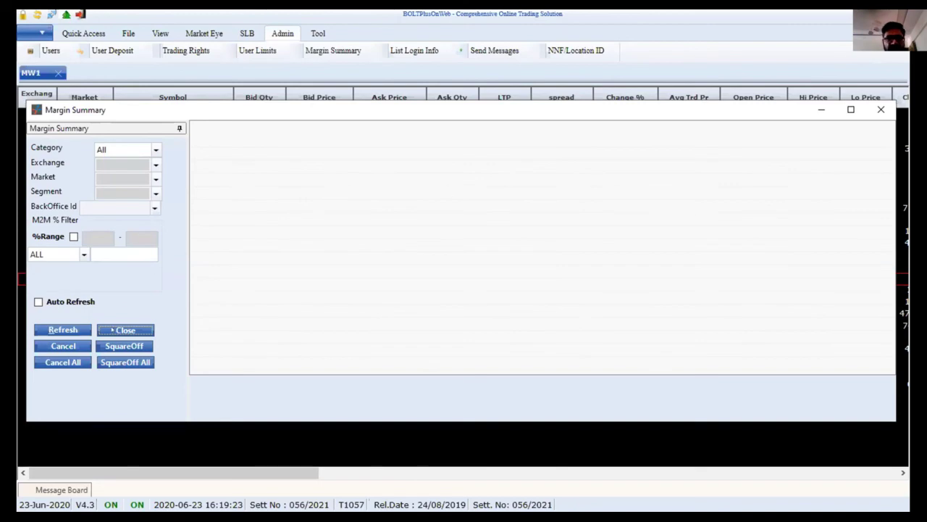
{"action": "left_click", "coordinate": [126, 330]}
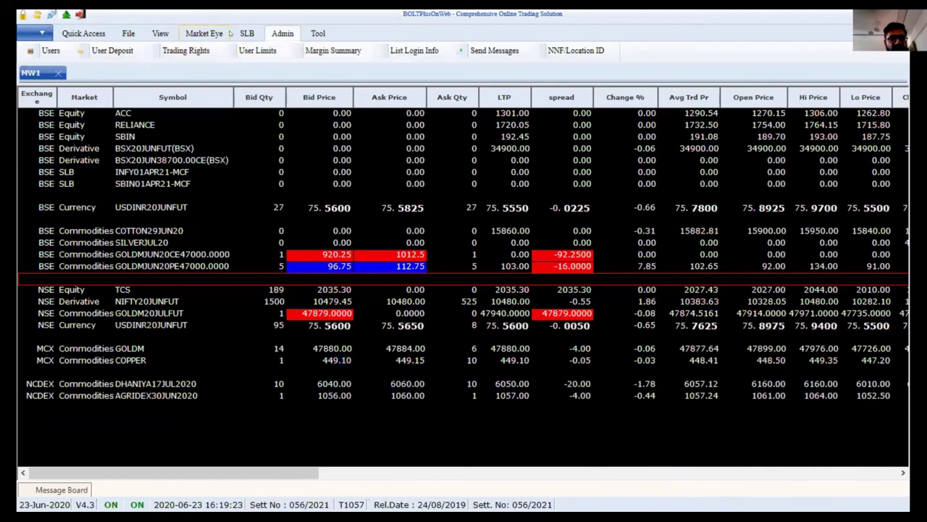
Step: Open the Net Position book, move it over the upper part of the market watch, and enlarge it
{"action": "left_click", "coordinate": [158, 34]}
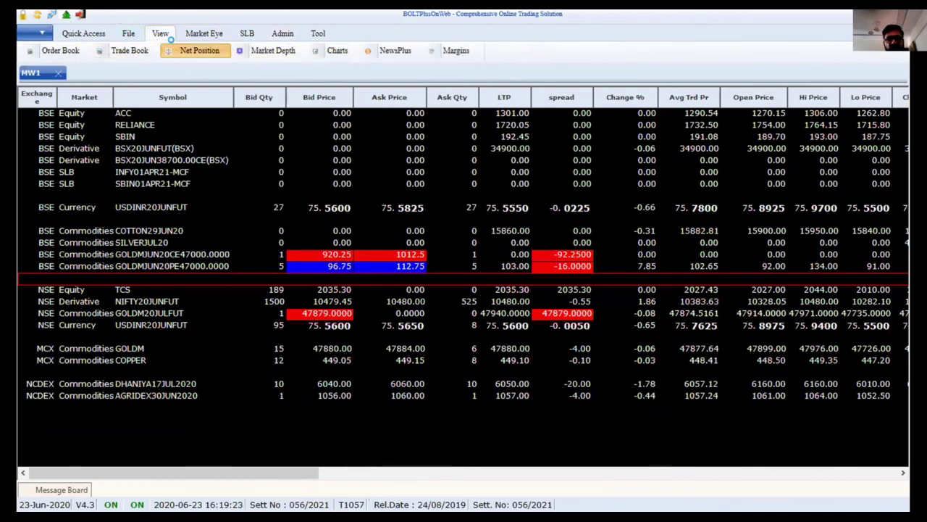
{"action": "left_click", "coordinate": [172, 48]}
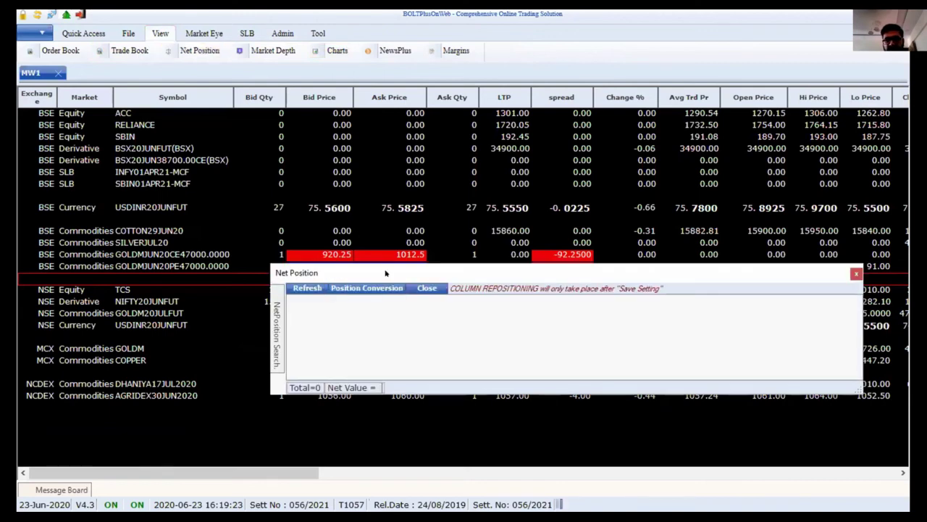
{"action": "left_click_drag", "start_coordinate": [386, 273], "coordinate": [165, 148]}
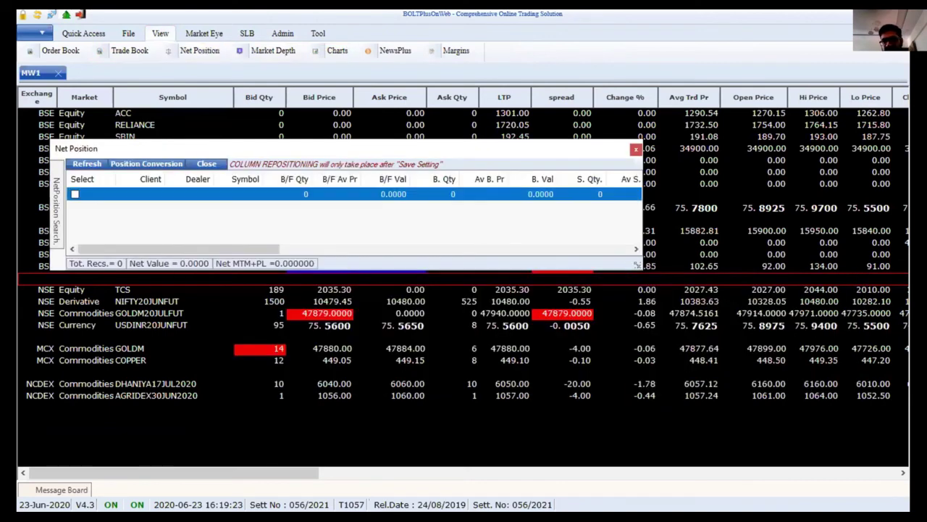
{"action": "left_click_drag", "start_coordinate": [637, 265], "coordinate": [903, 377]}
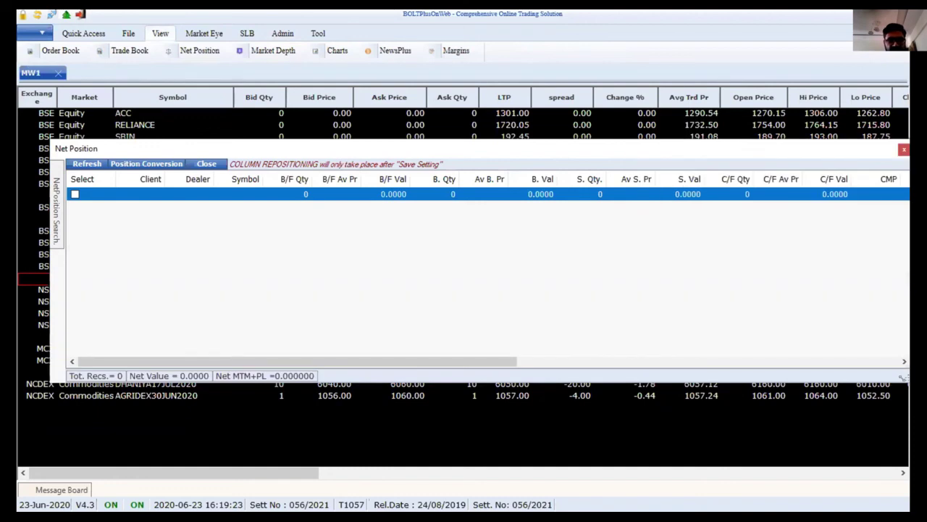
Step: Filter the net positions by Intra in the Intr./CNC criterion, keep the search criteria pinned open, and refresh the list
{"action": "left_click", "coordinate": [54, 244]}
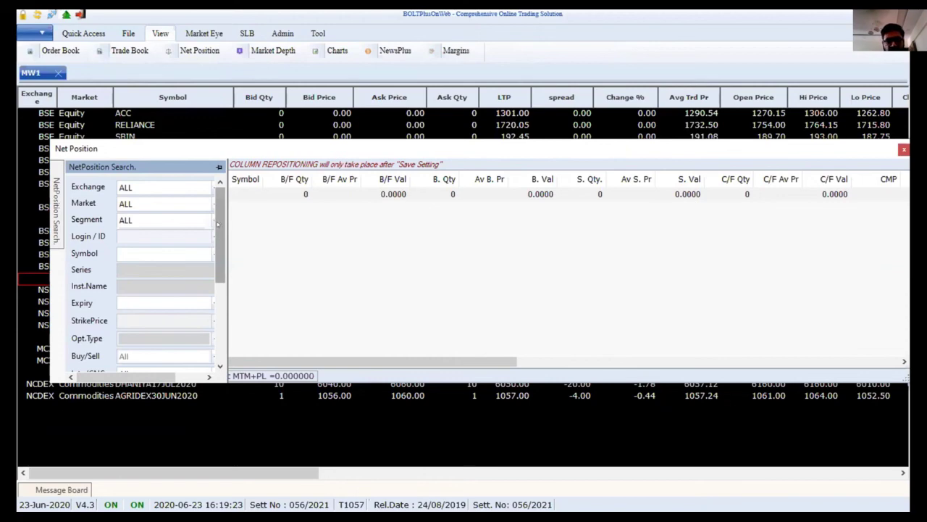
{"action": "left_click_drag", "start_coordinate": [217, 223], "coordinate": [216, 274]}
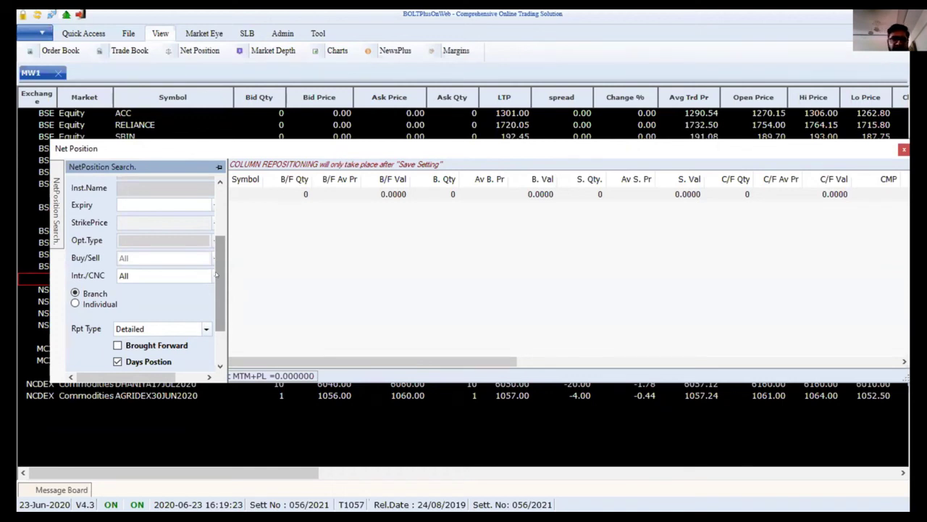
{"action": "left_click", "coordinate": [189, 276]}
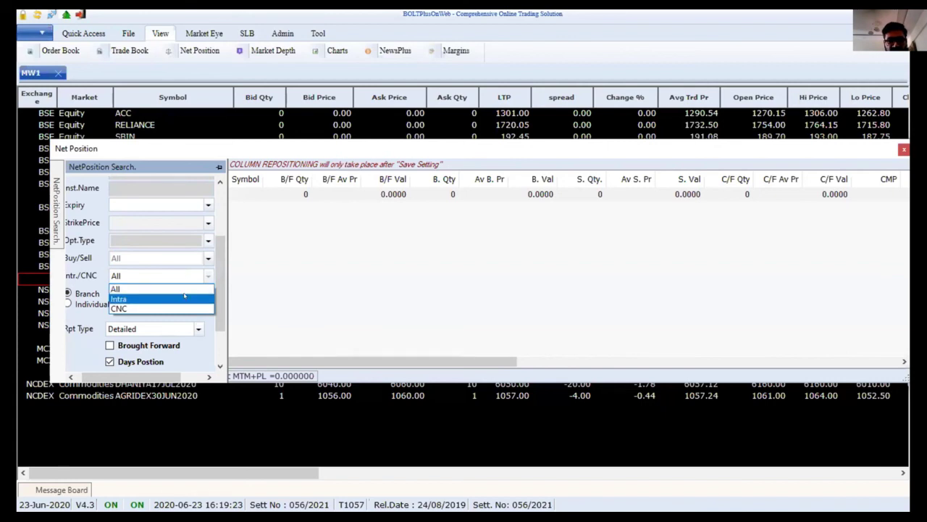
{"action": "left_click", "coordinate": [184, 297]}
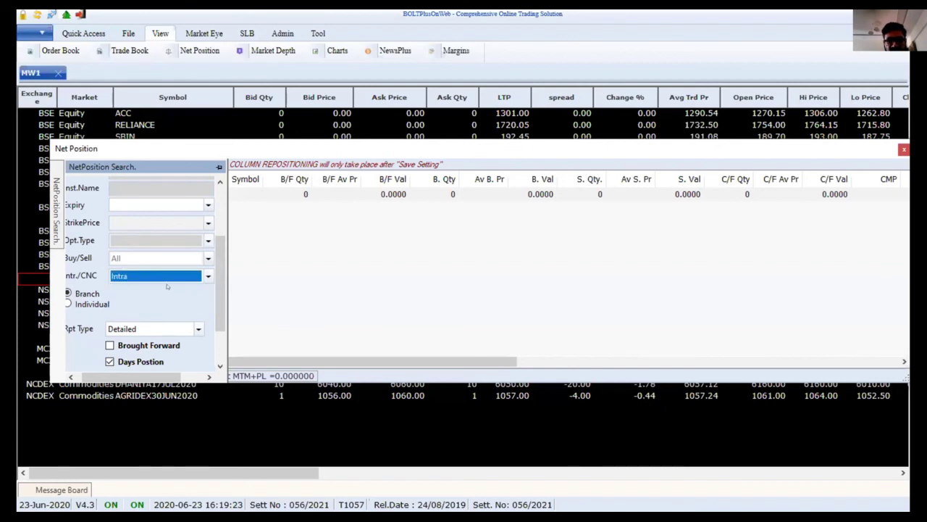
{"action": "scroll", "coordinate": [217, 296], "scroll_direction": "up", "scroll_amount": 5}
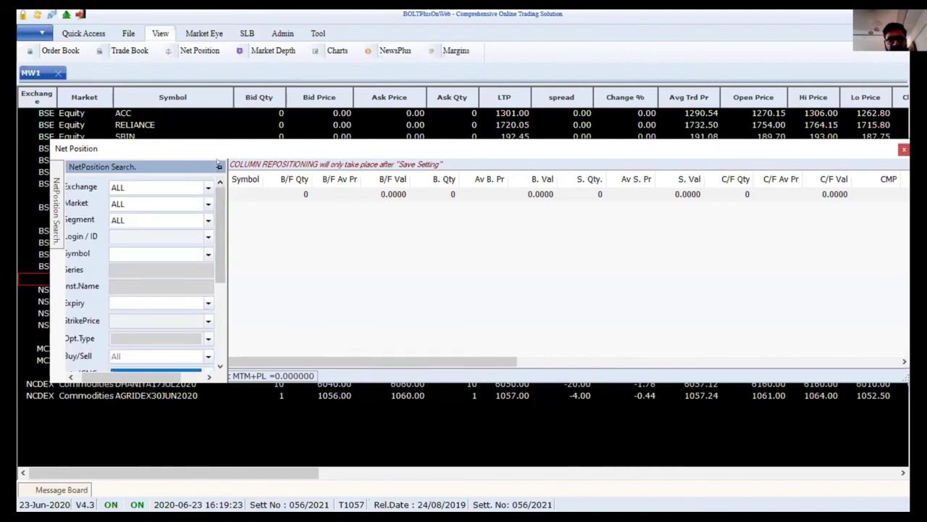
{"action": "left_click", "coordinate": [219, 168]}
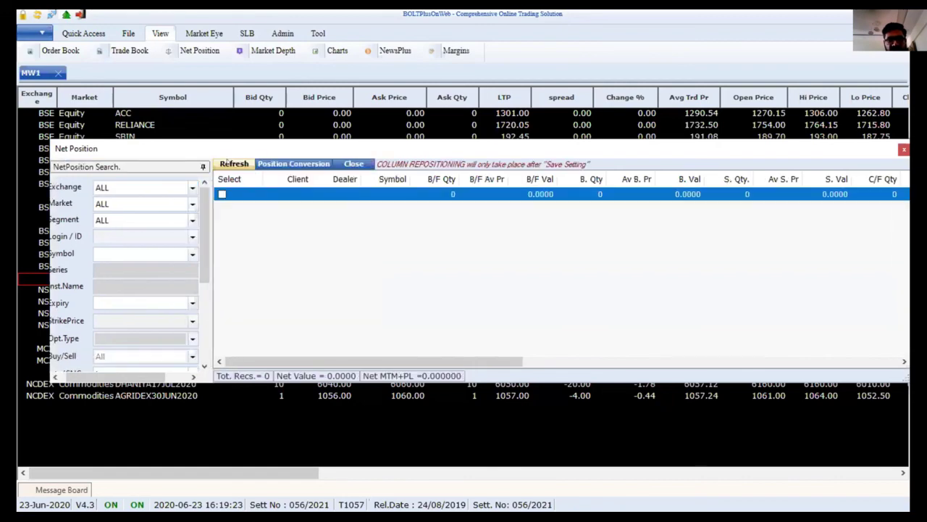
{"action": "left_click", "coordinate": [222, 164]}
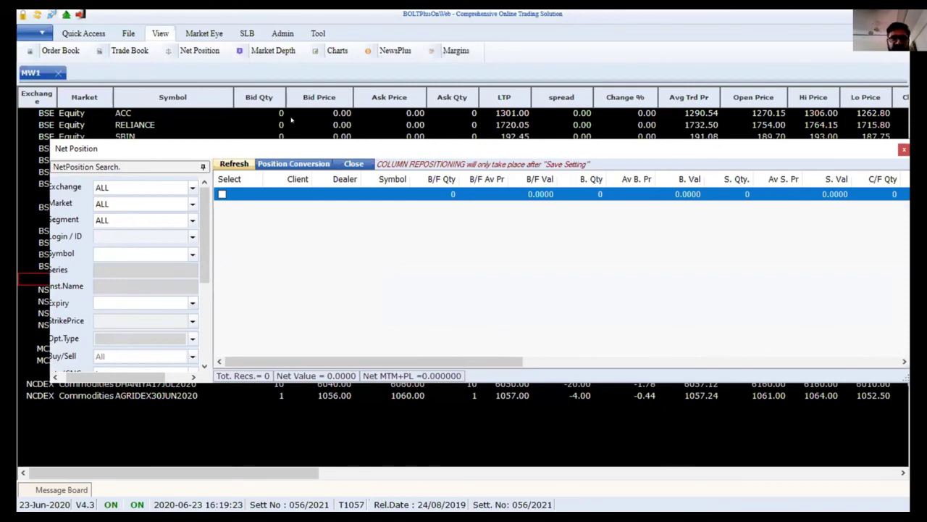
Step: Enable Show Square Off Buttons in NetPosition Book in the general user settings, save, and close the Net Position book
{"action": "left_click", "coordinate": [326, 34]}
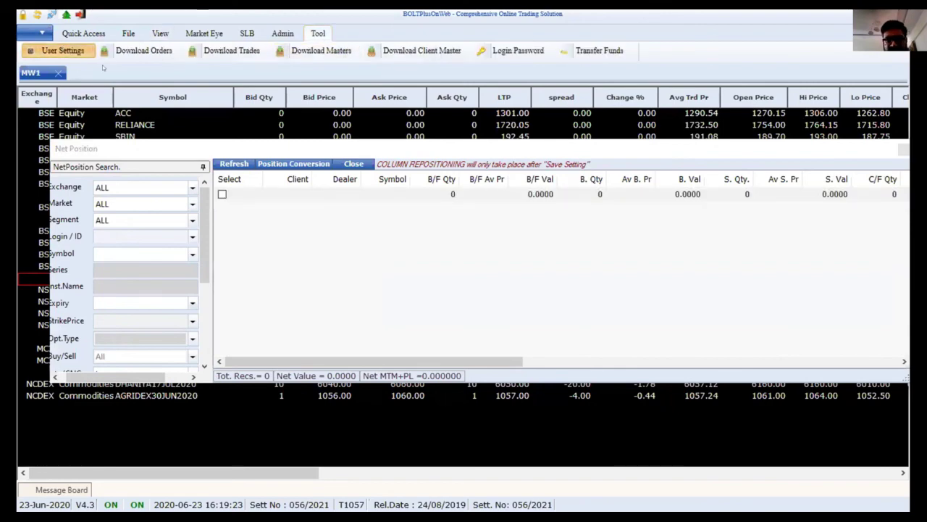
{"action": "left_click", "coordinate": [414, 128]}
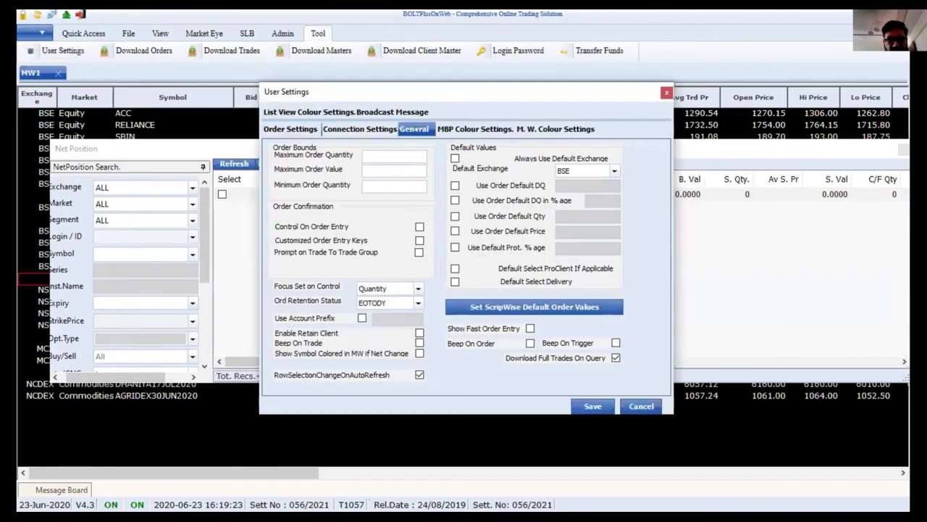
{"action": "left_click", "coordinate": [436, 240]}
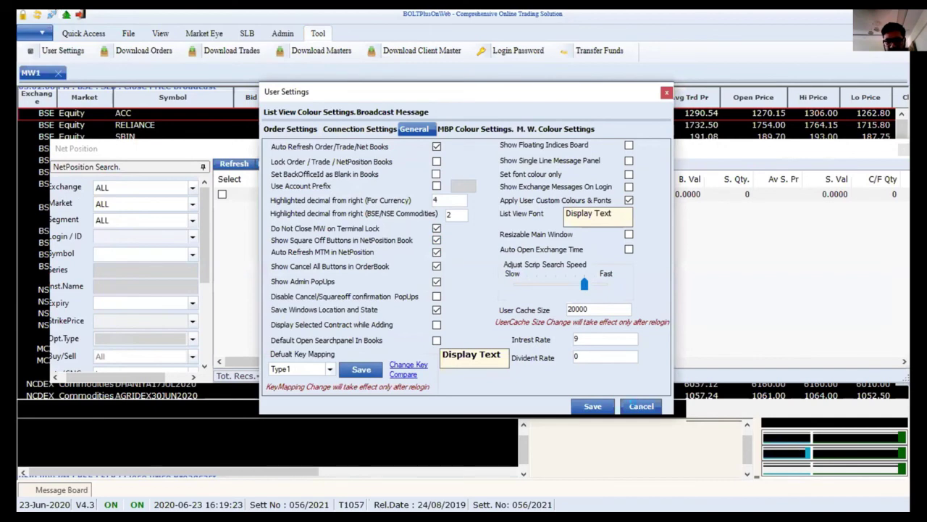
{"action": "key", "text": "Return"}
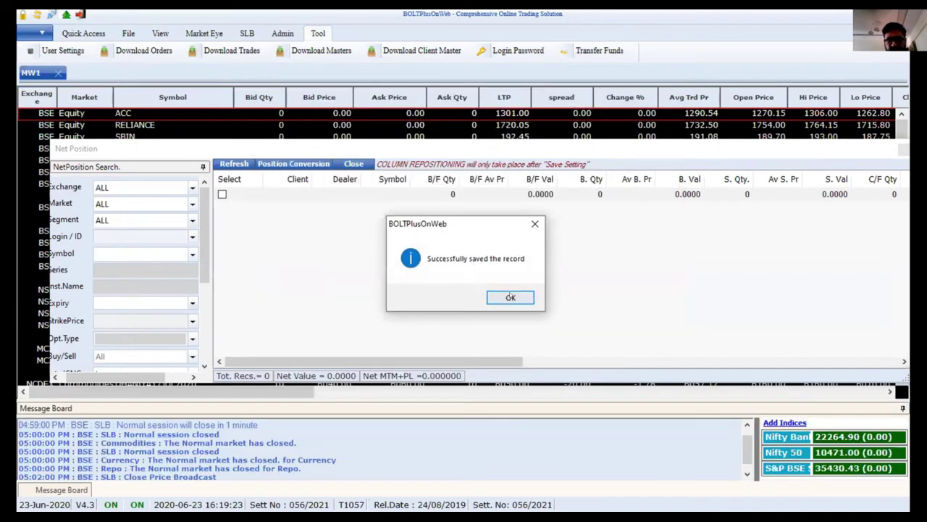
{"action": "key", "text": "Return"}
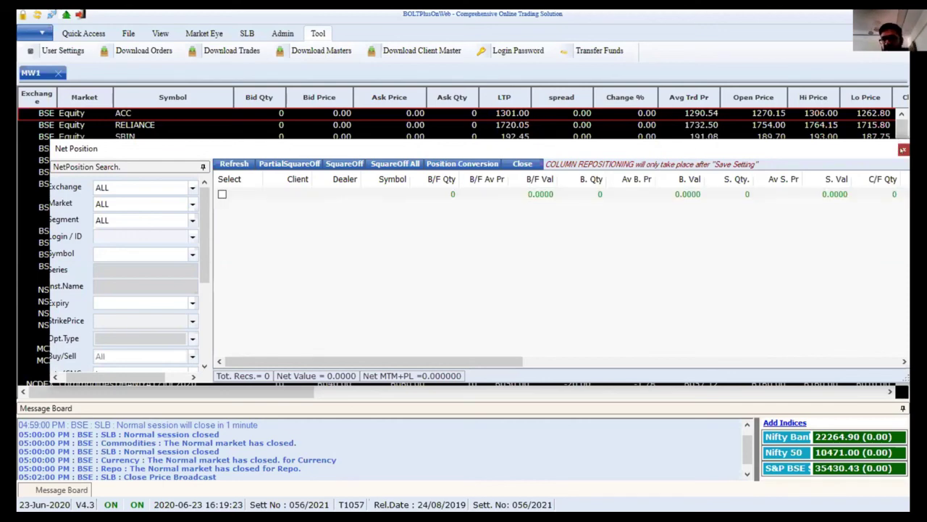
{"action": "left_click", "coordinate": [903, 149]}
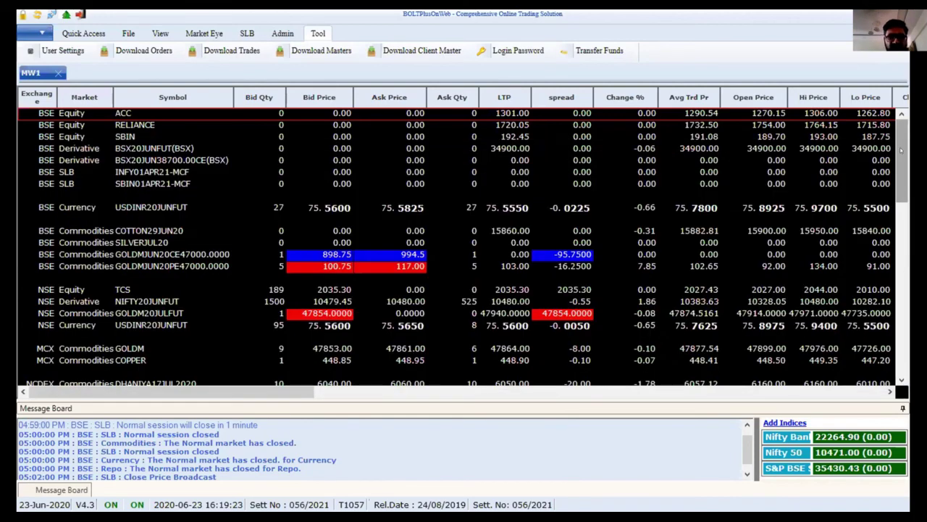